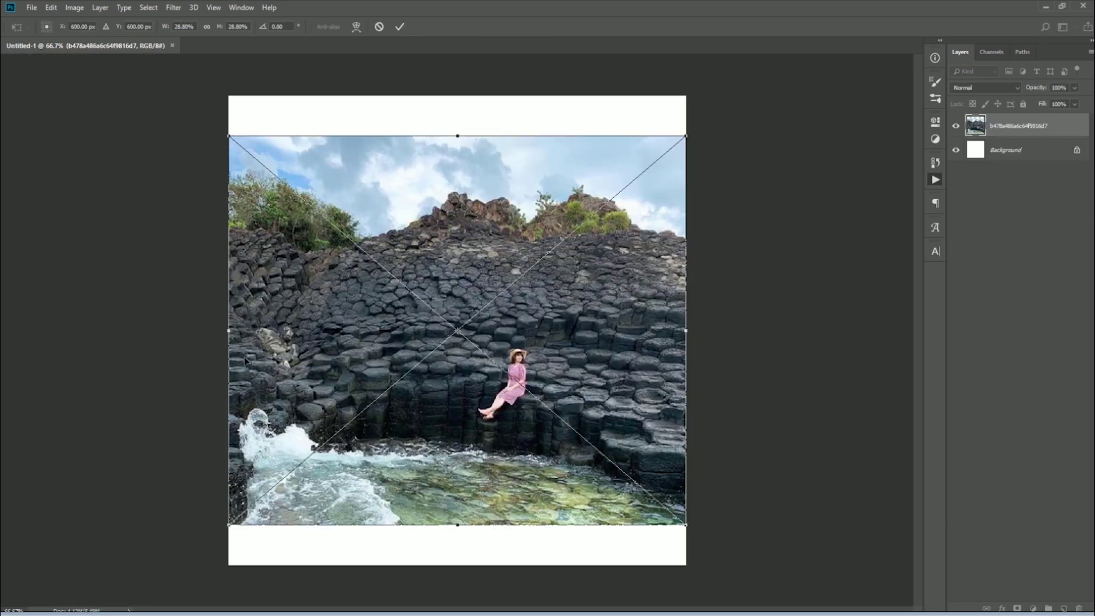
- Lower the basalt-column photo, commit it, and lasso around the seated woman
drag(618, 451, 614, 486)
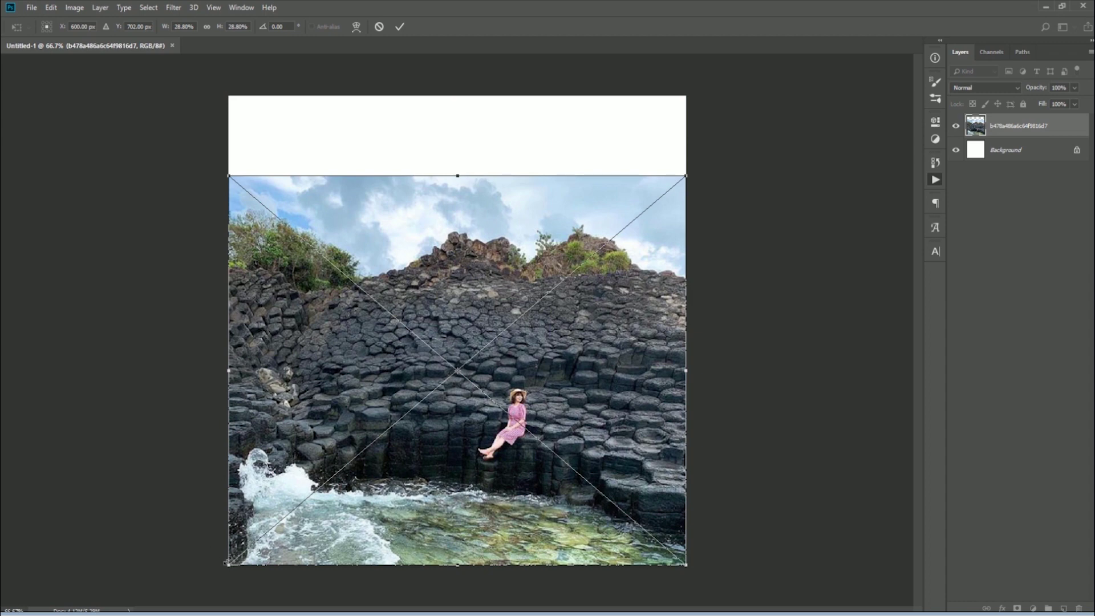
key(Return)
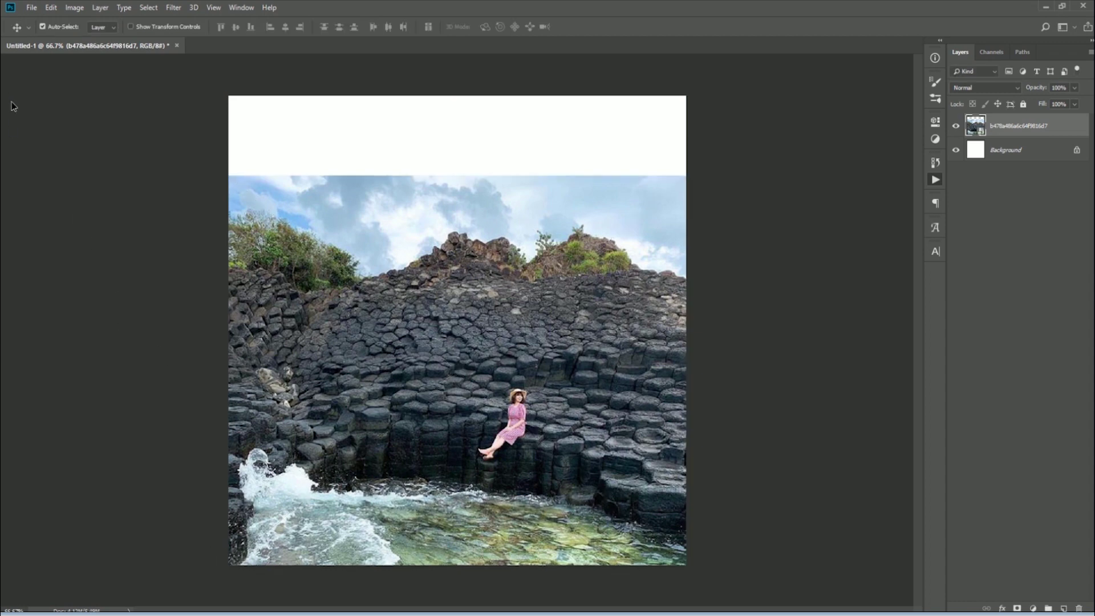
key(l)
drag(516, 386, 499, 417)
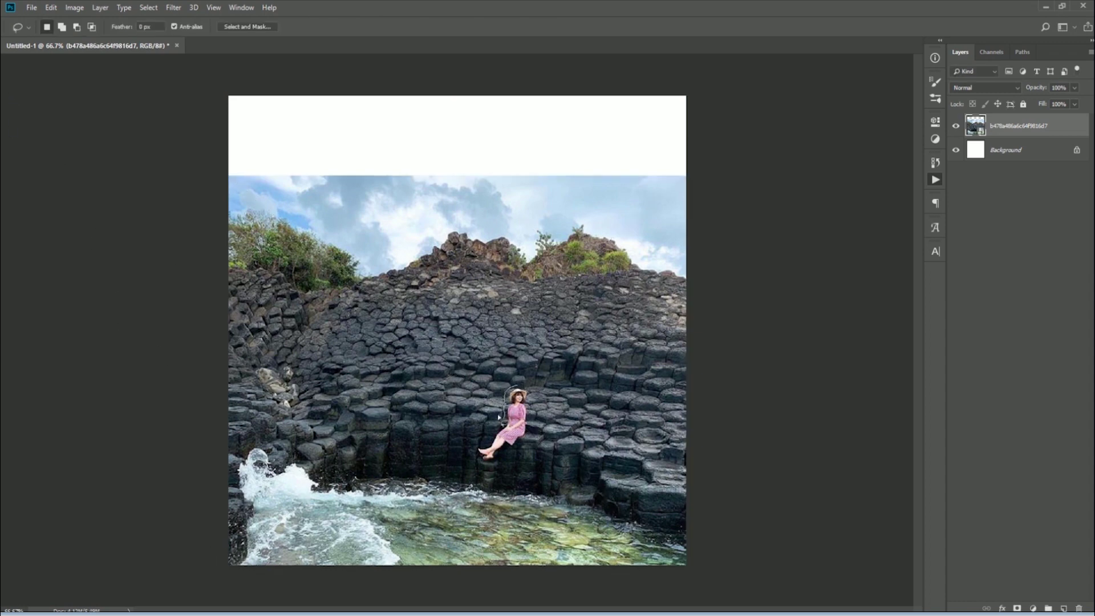
drag(499, 418, 516, 388)
- Content-Aware Fill the woman's outline with rock, clean leftover traces, and deselect
key(i)
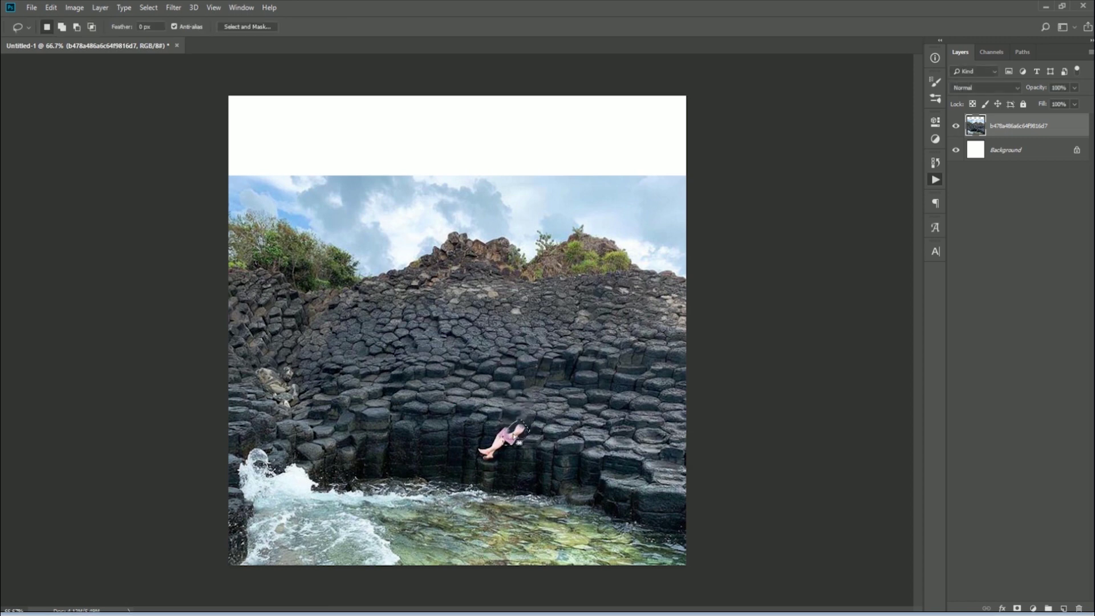
drag(519, 442, 489, 436)
drag(488, 436, 489, 435)
key(shift+F5)
key(Return)
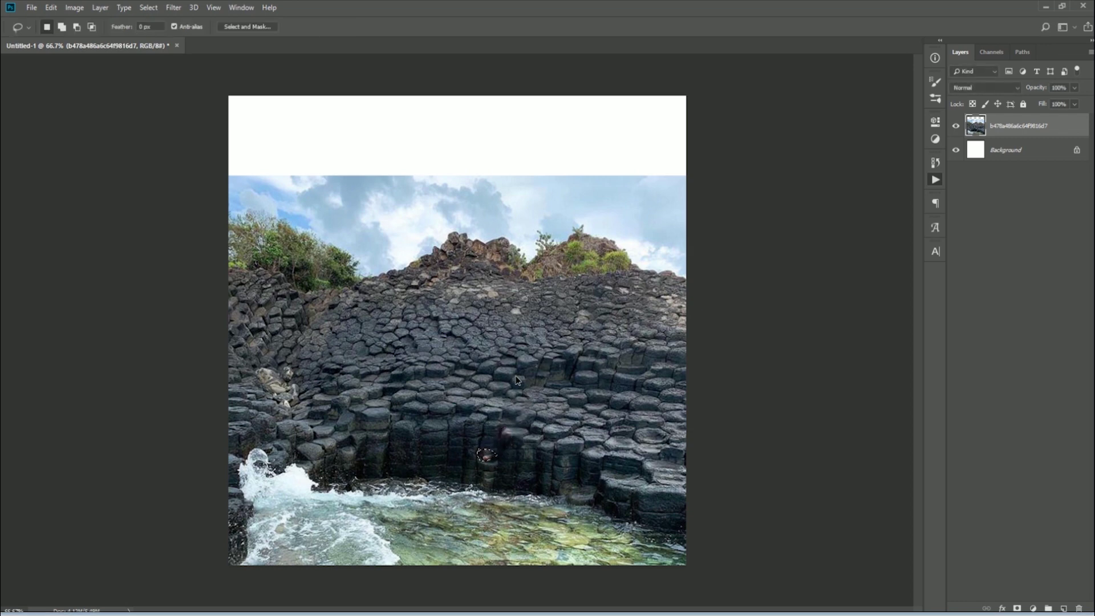
drag(516, 427, 511, 440)
key(ctrl+d)
- Add a grey Solid Color fill layer above the Background
key(alt+bracketleft)
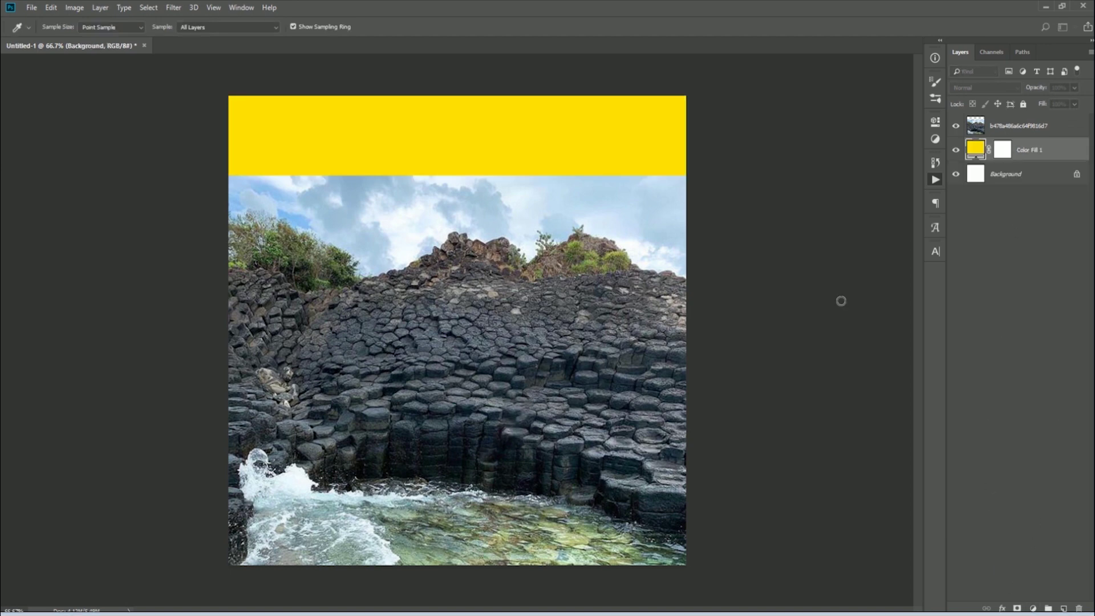
click(891, 243)
key(Return)
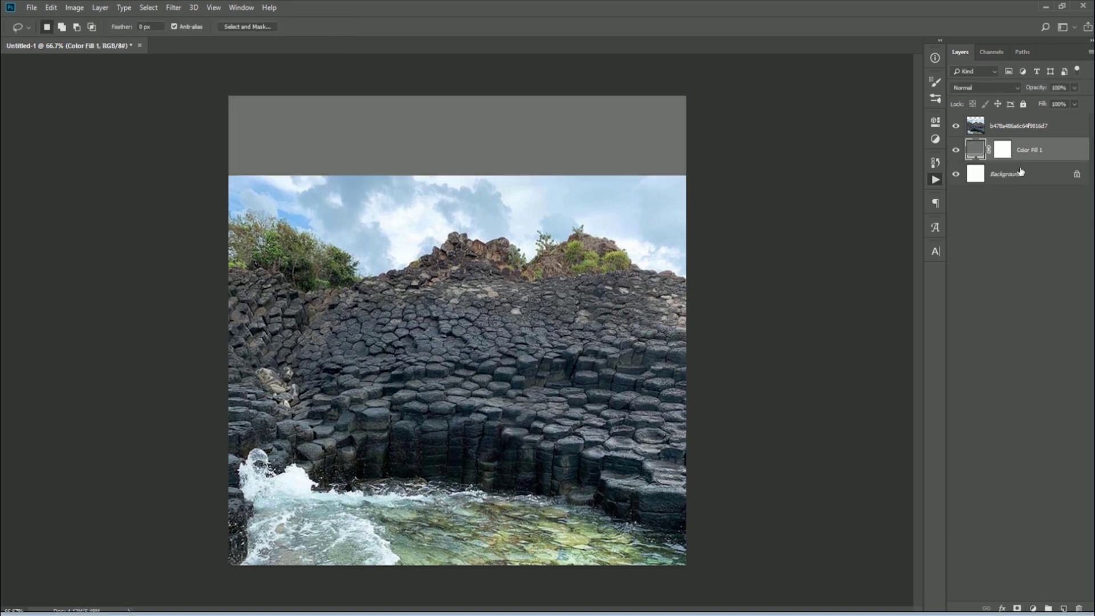
- Mask the rock photo and fade its top into the grey band with a black-to-white gradient
click(1026, 130)
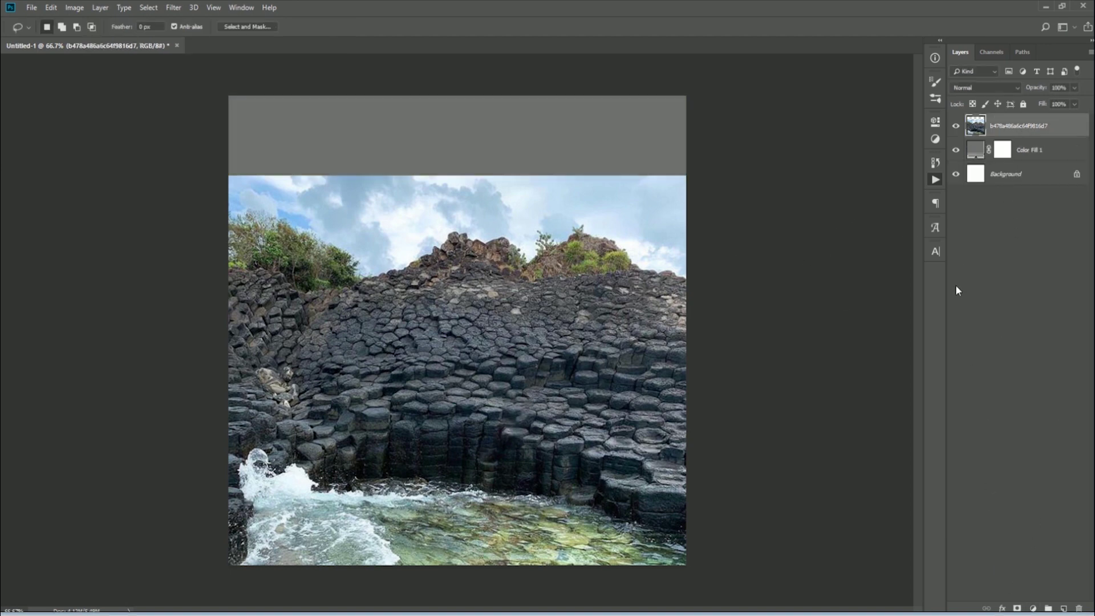
click(1017, 608)
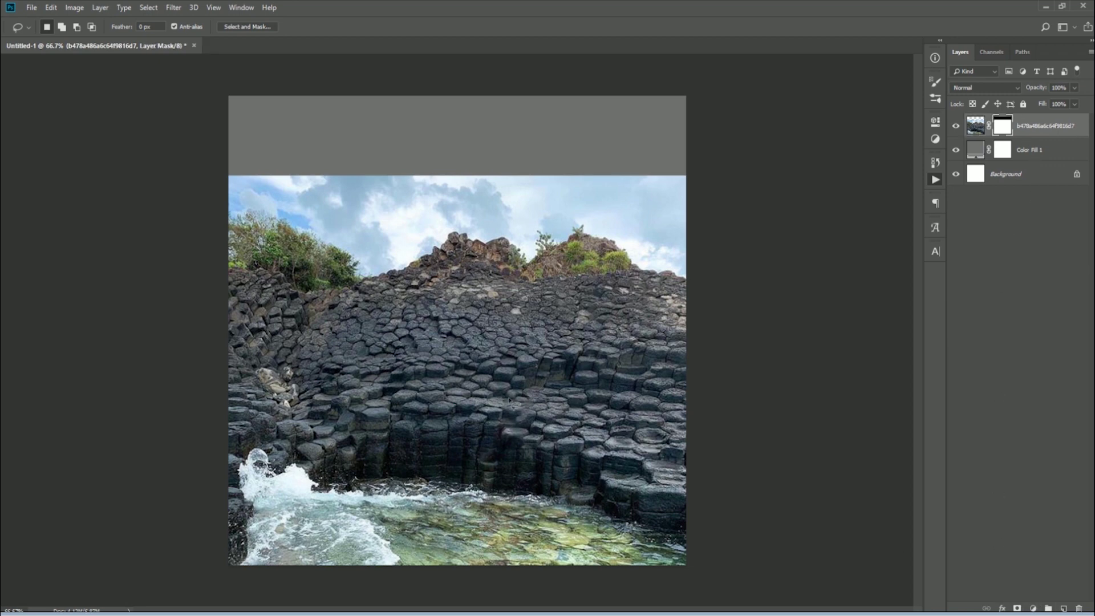
key(g)
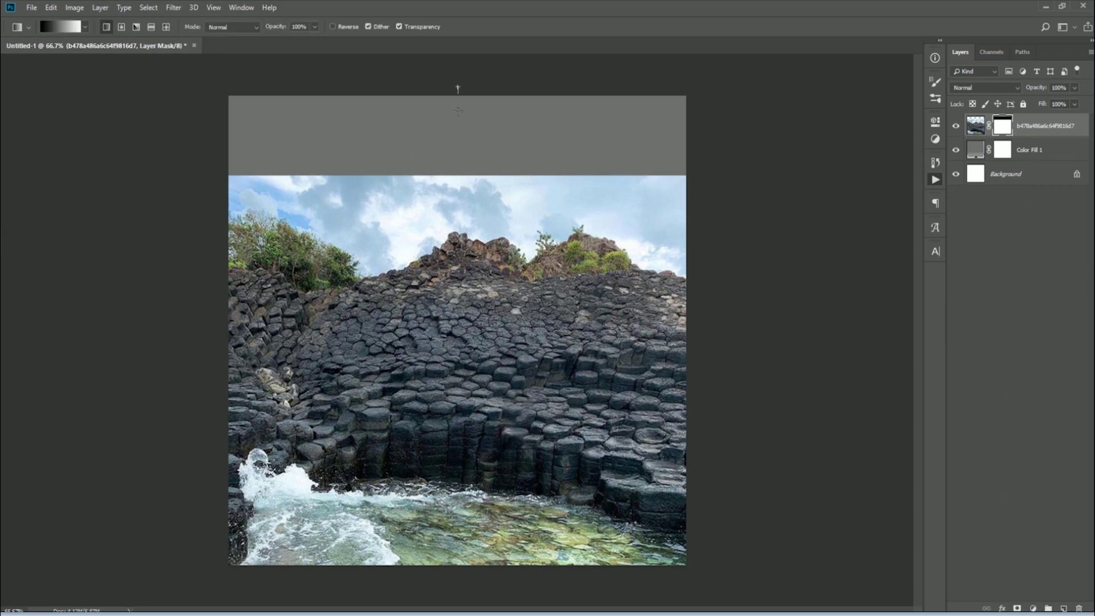
drag(458, 111, 459, 389)
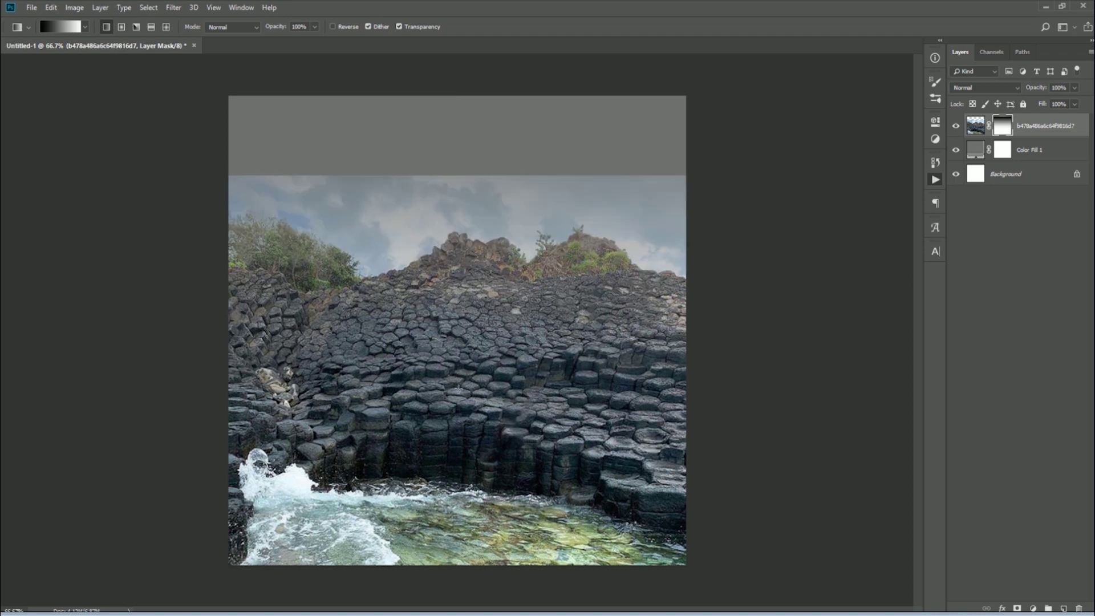
key(ctrl+z)
drag(469, 91, 469, 438)
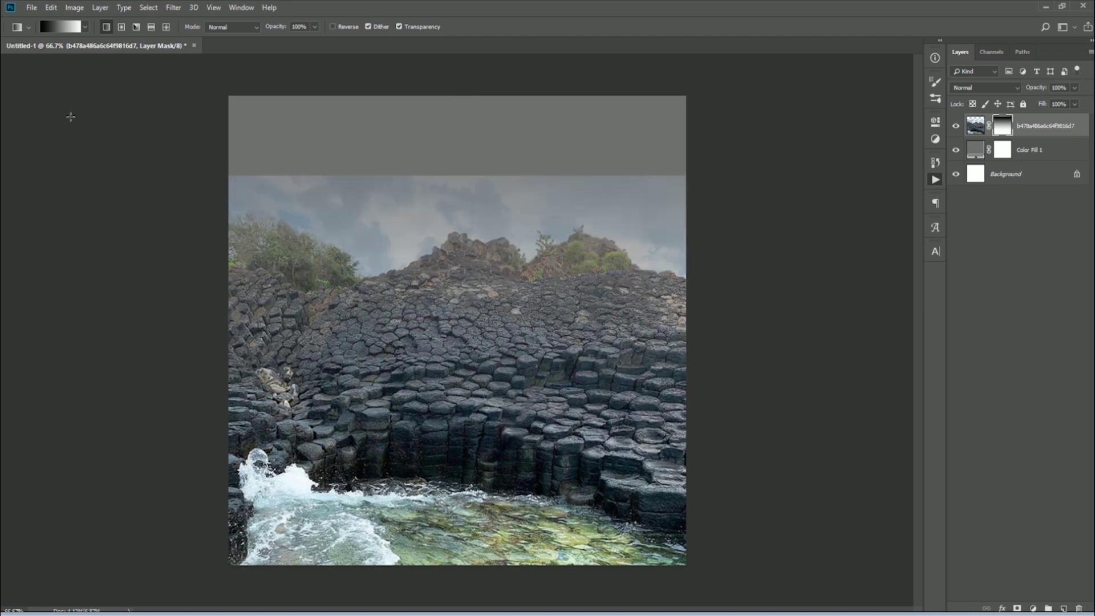
key(v)
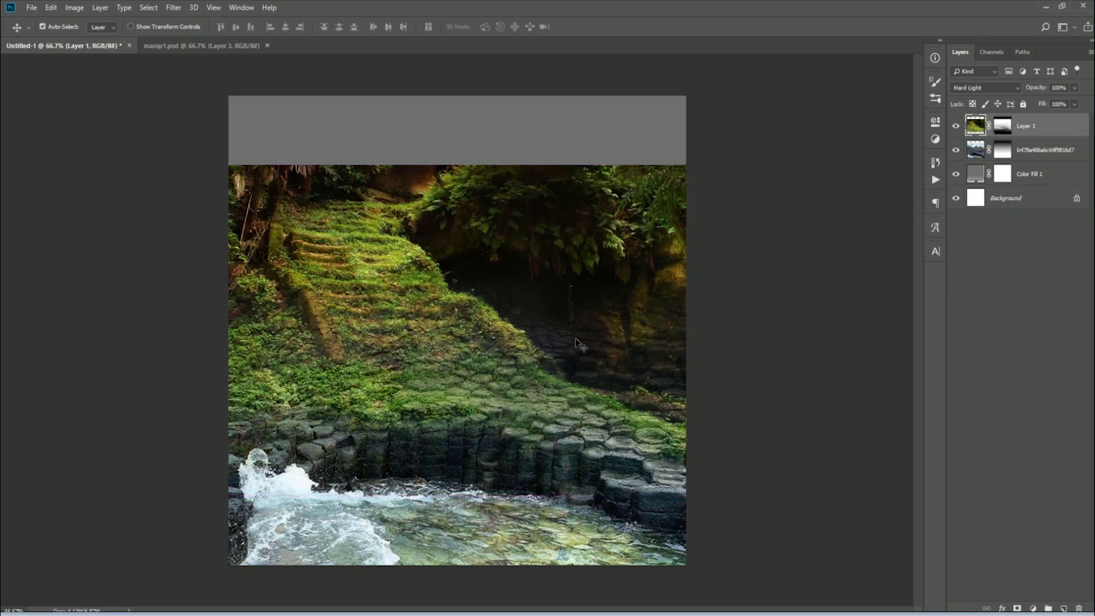
- Place the mossy stairs photo in Hard Light over the top of the canvas
drag(476, 342, 471, 271)
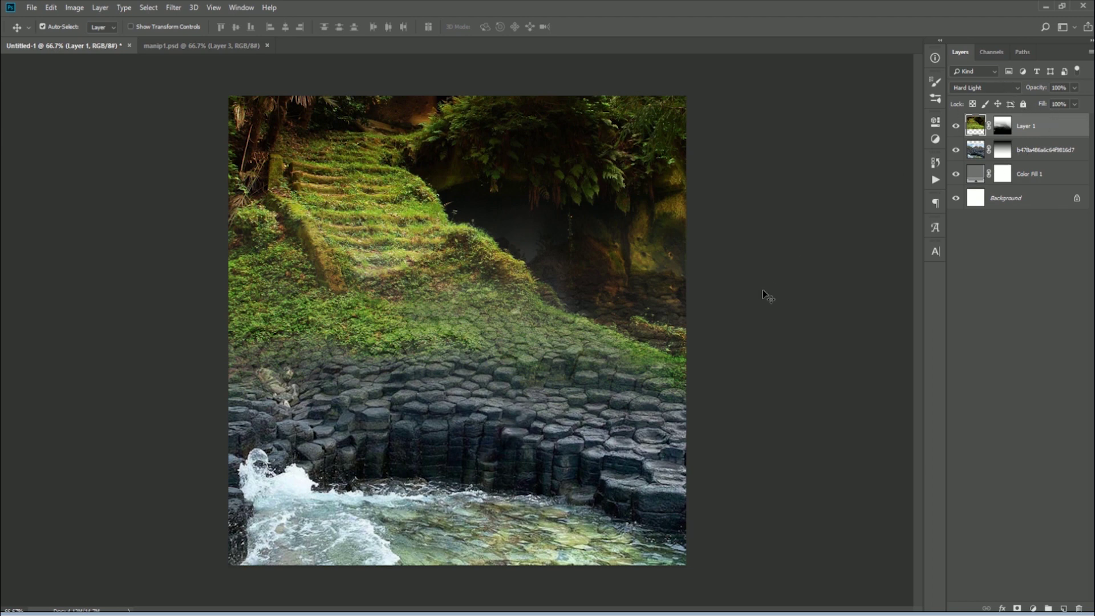
drag(762, 290, 492, 367)
click(1029, 149)
- Draw a gradient on the rock layer's mask so its upper area fades under the moss
key(g)
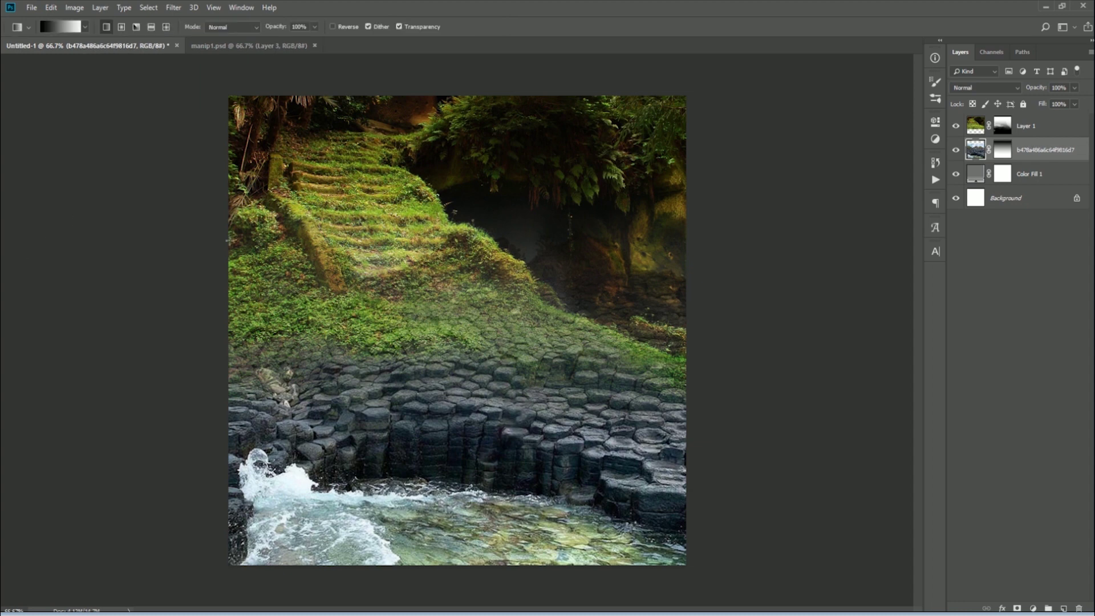
drag(465, 92, 469, 323)
key(ctrl+z)
key(ctrl+backslash)
drag(452, 98, 452, 389)
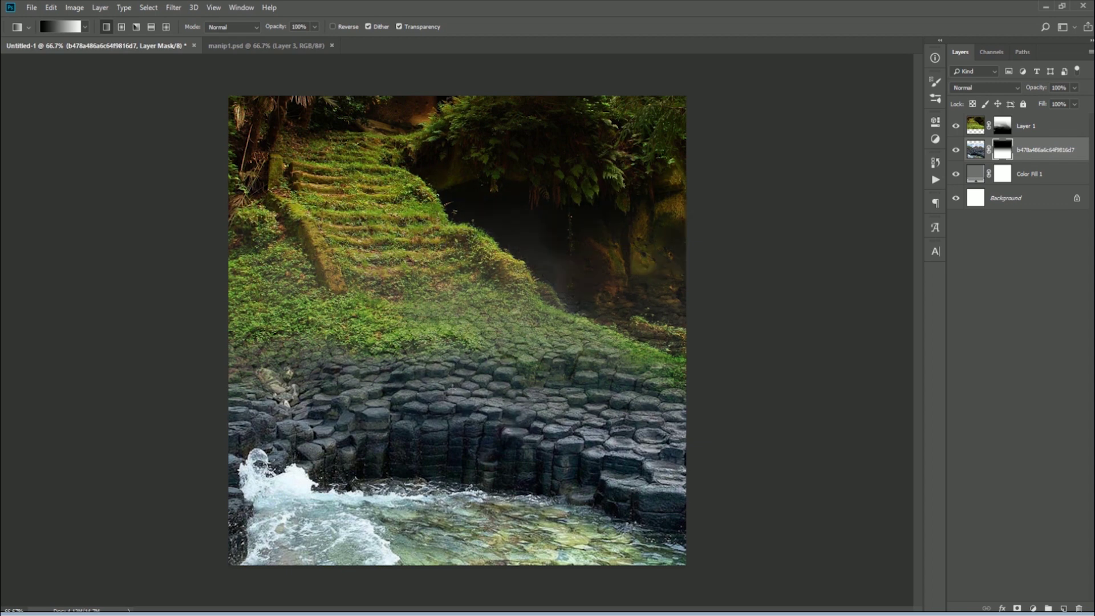
key(ctrl+z)
key(ctrl+z)
drag(452, 238, 463, 380)
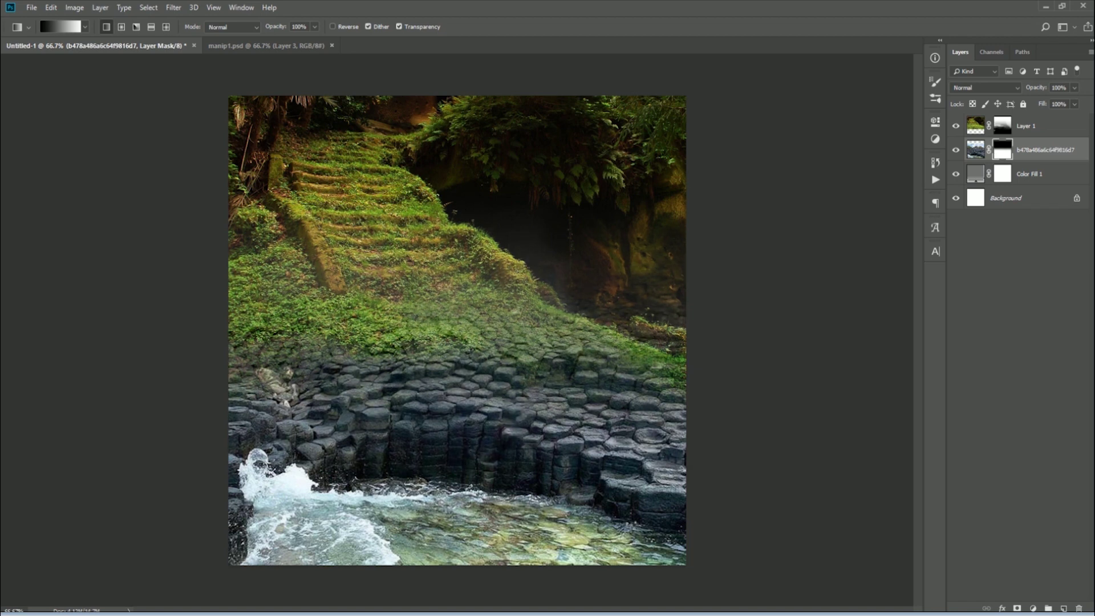
key(b)
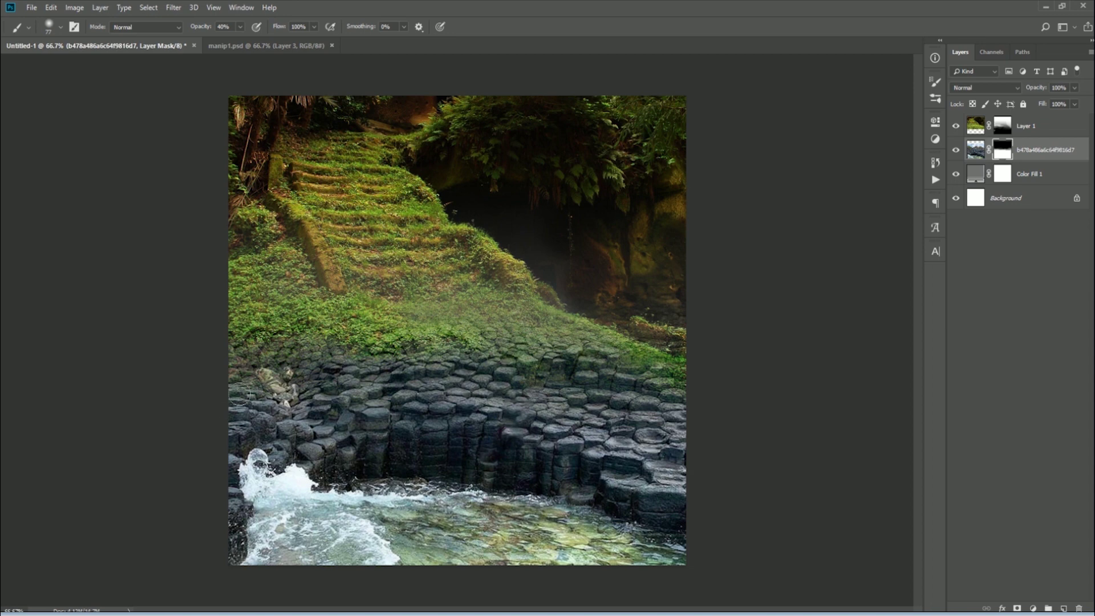
- Work on Layer 1's mask and pixels to refine the moss blend, then reselect the stairs layer
click(1002, 126)
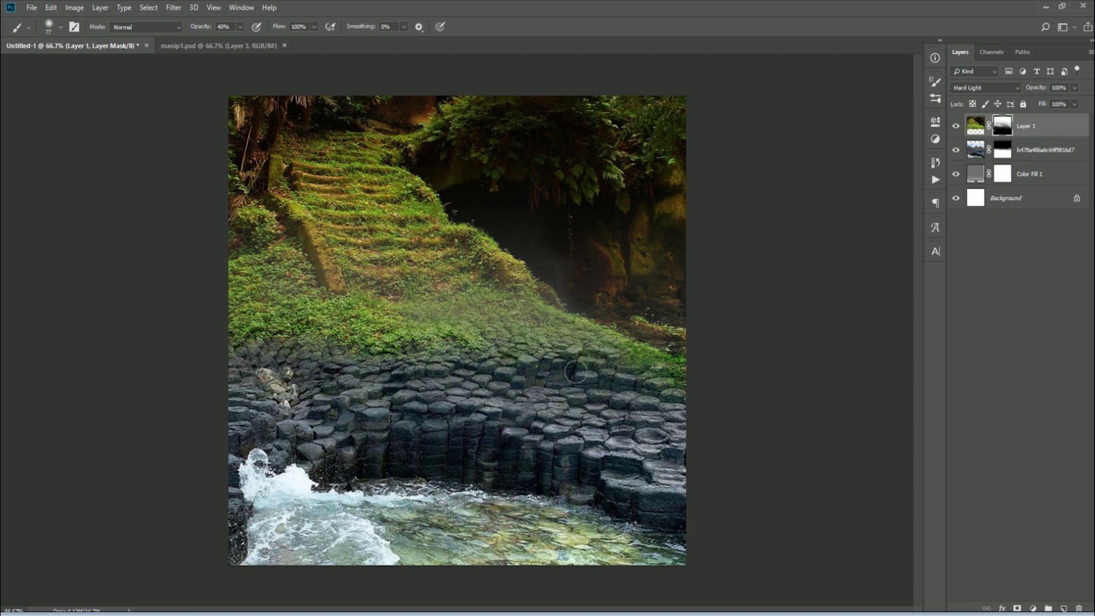
click(975, 126)
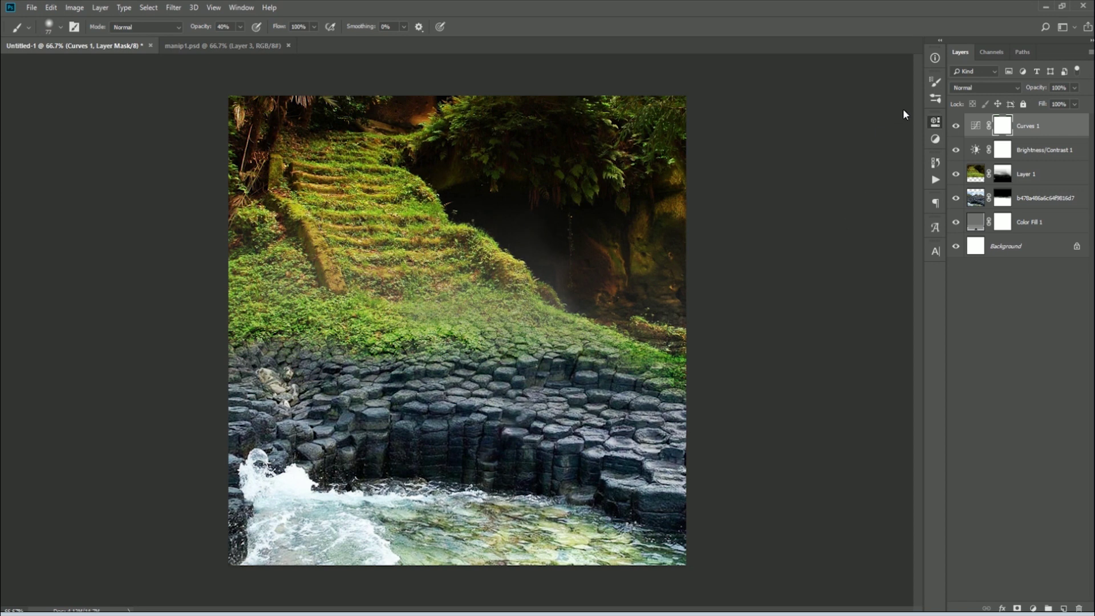
click(1035, 172)
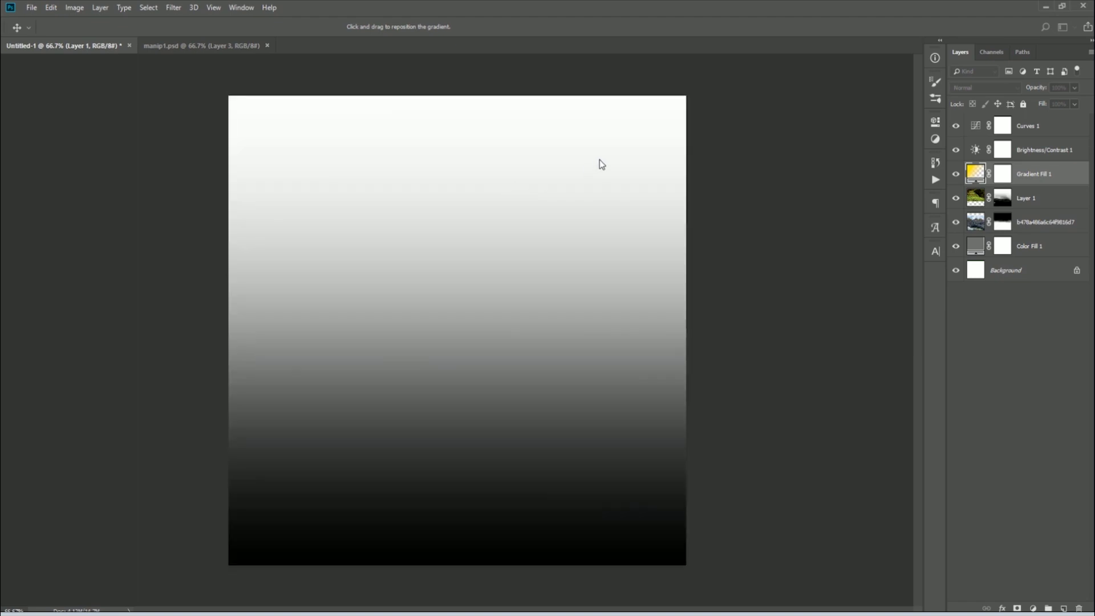
- Make the gradient fill a radial, inverted vignette at 150, darkening the water and left edge
key(Return)
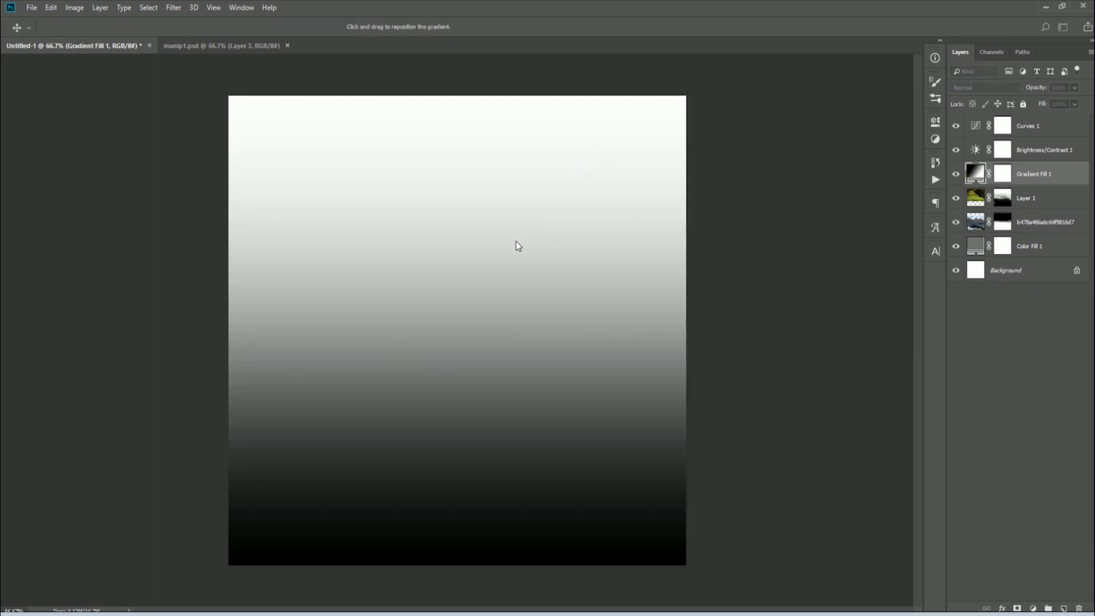
key(Down)
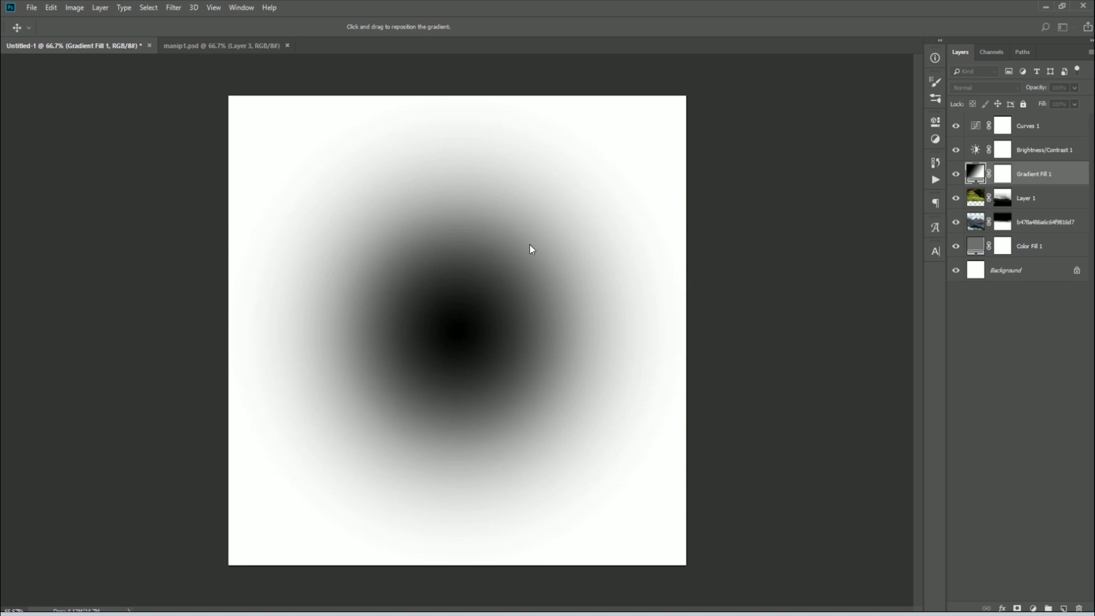
key(alt+r)
key(b)
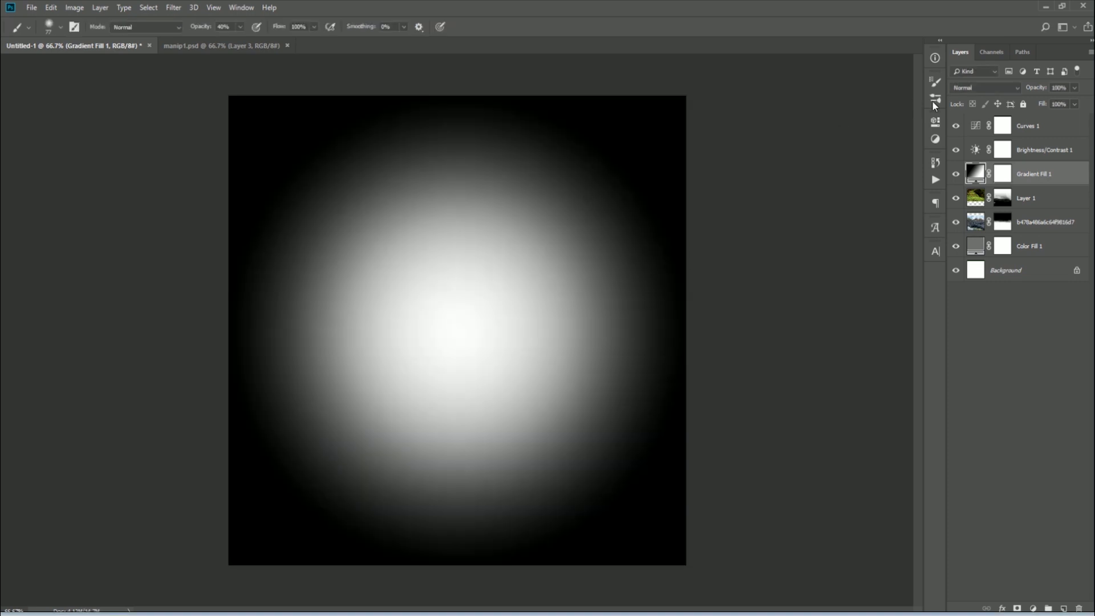
key(Down)
key(Down)
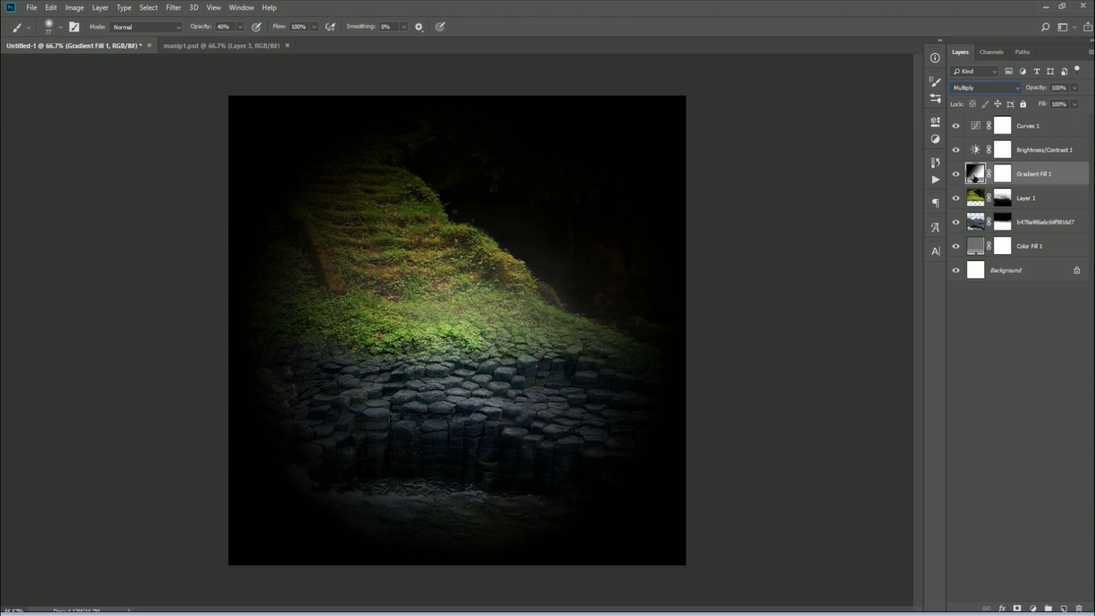
double_click(975, 173)
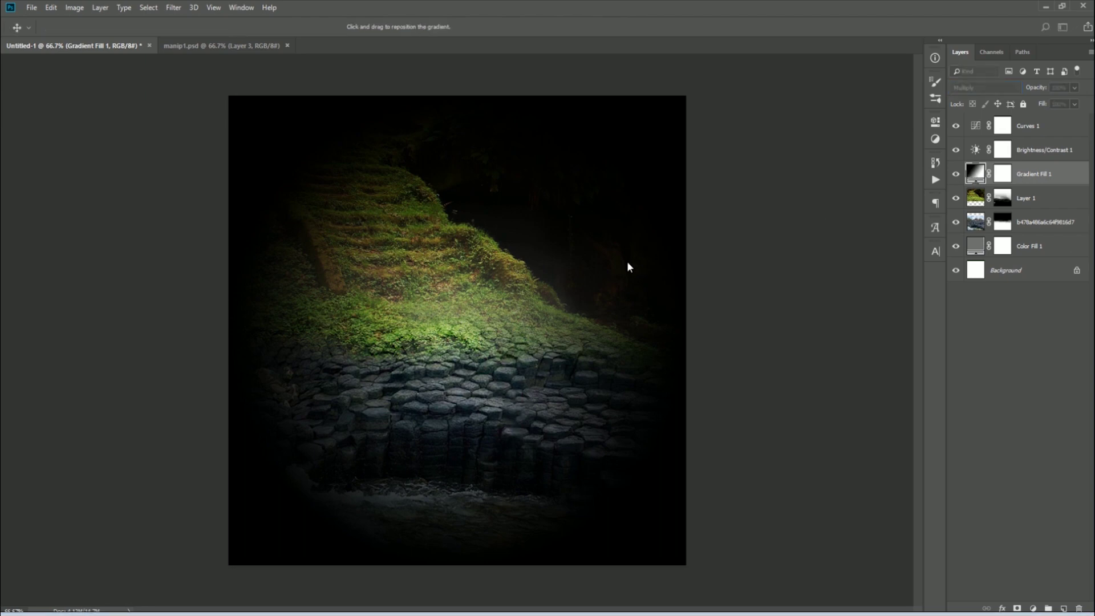
text(1)
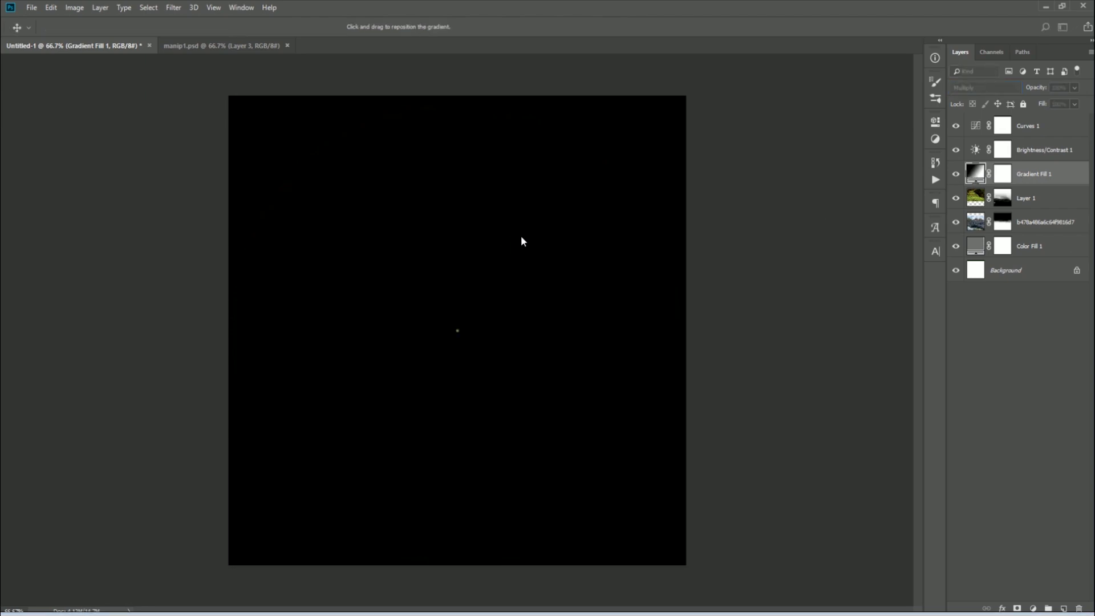
text(50)
drag(545, 245, 514, 248)
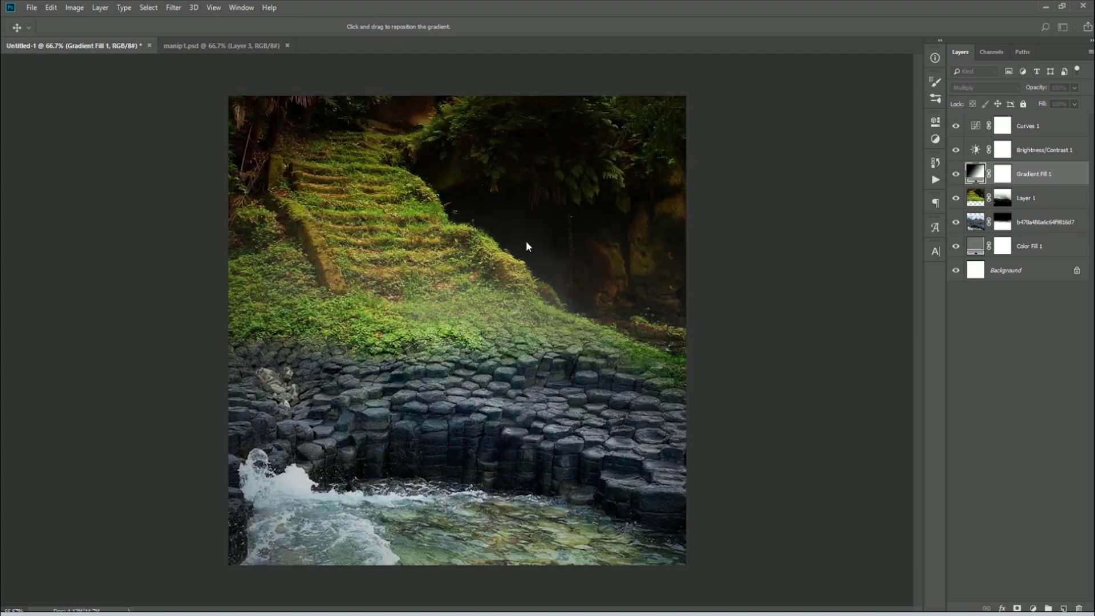
key(Return)
- Group the layers from Color Fill 1 through Curves 1 into a group named bg
key(b)
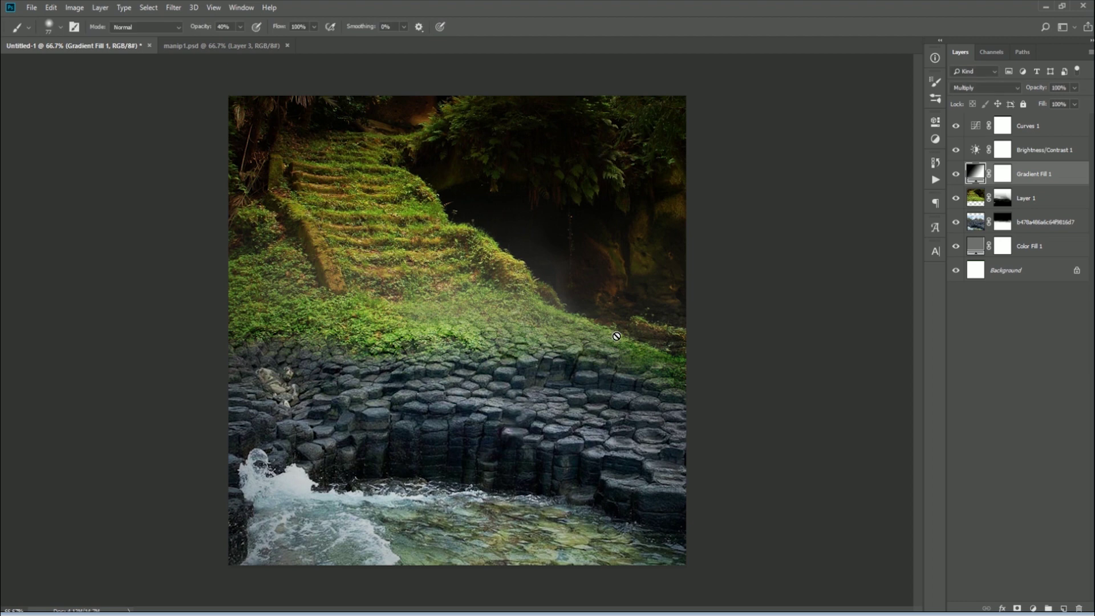
click(975, 149)
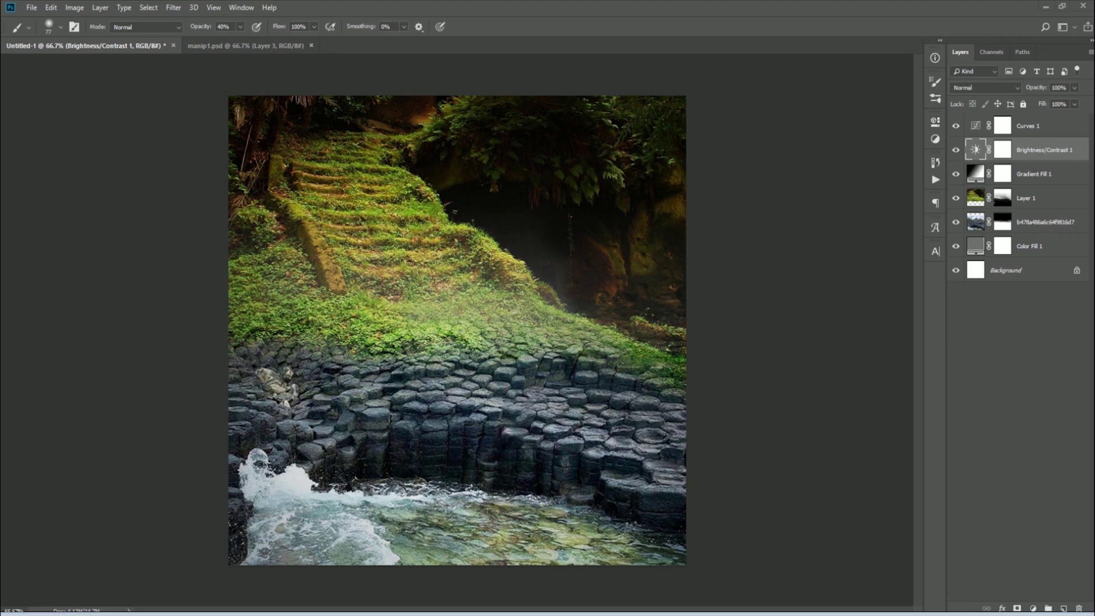
click(1041, 245)
shift+click(1033, 126)
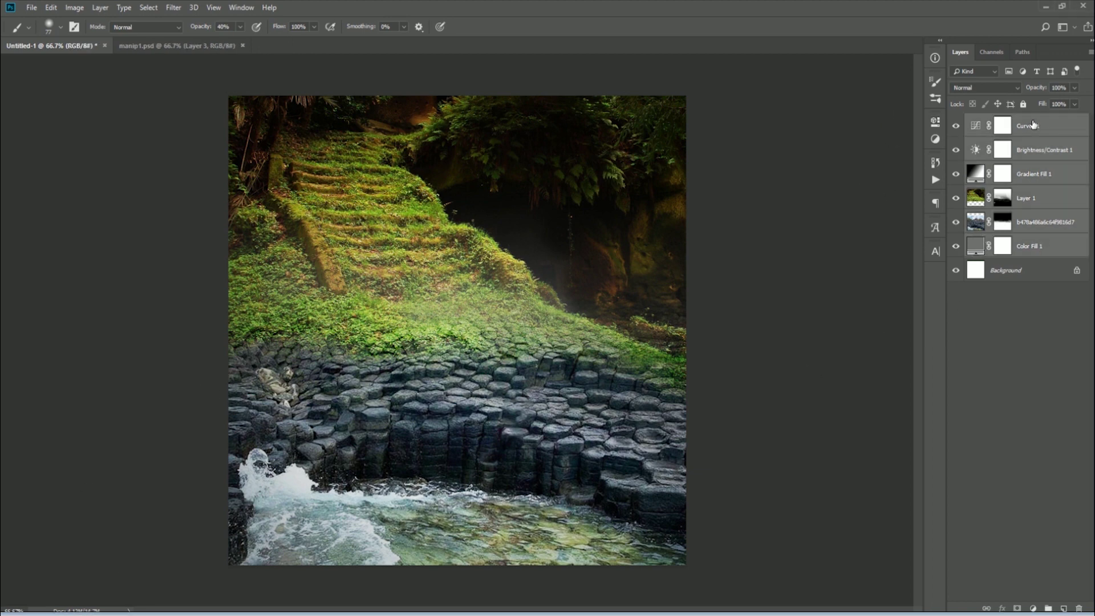
key(ctrl+g)
double_click(992, 121)
text(bg)
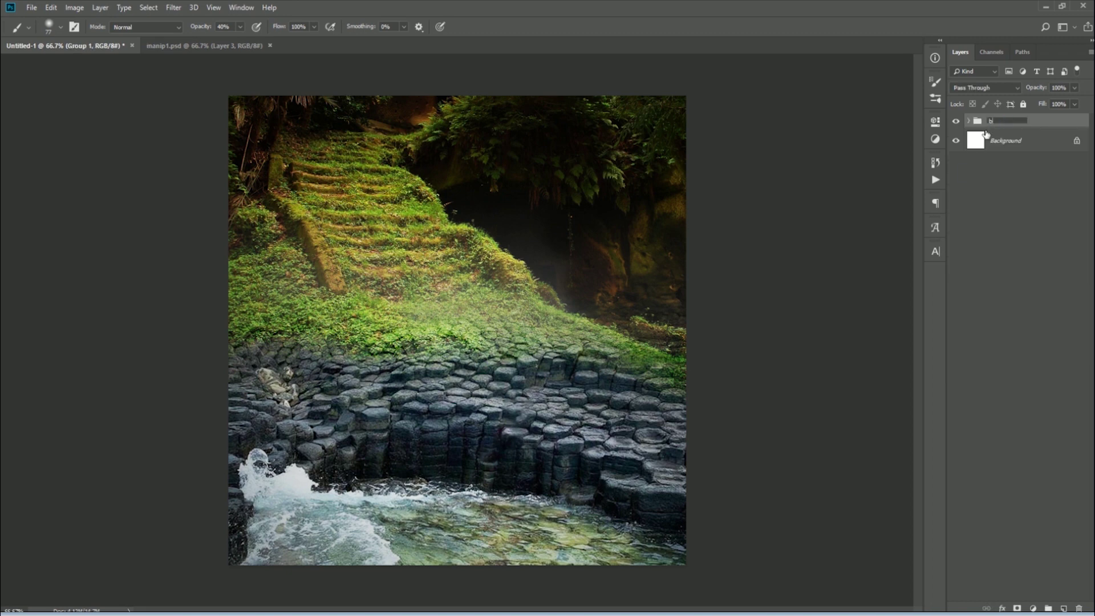
key(Return)
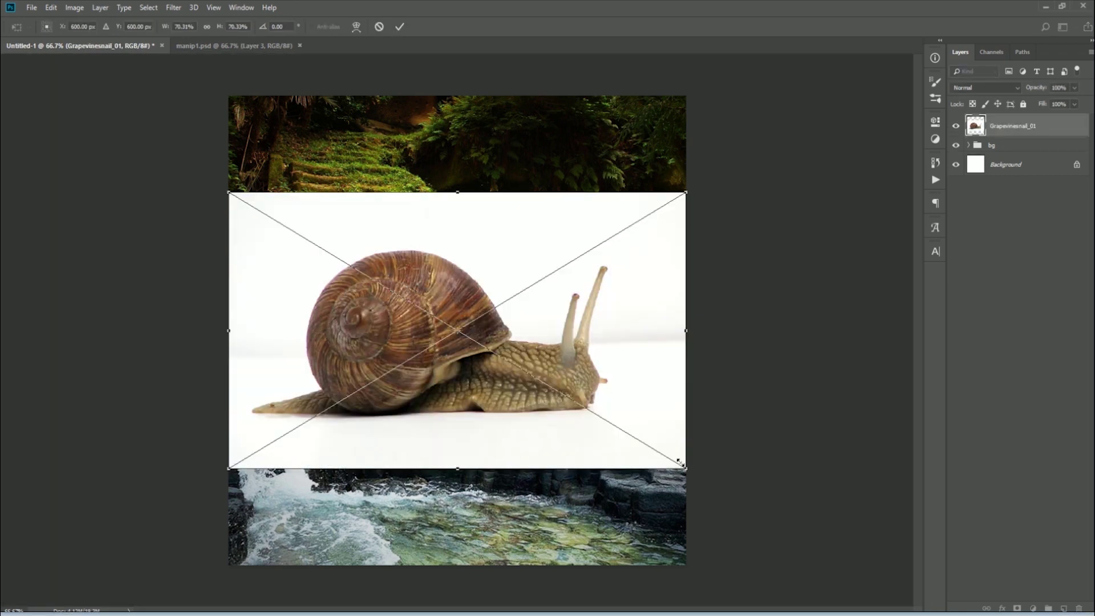
- Shrink the placed snail photo around its centre and commit the size
drag(681, 463, 644, 444)
key(Return)
key(b)
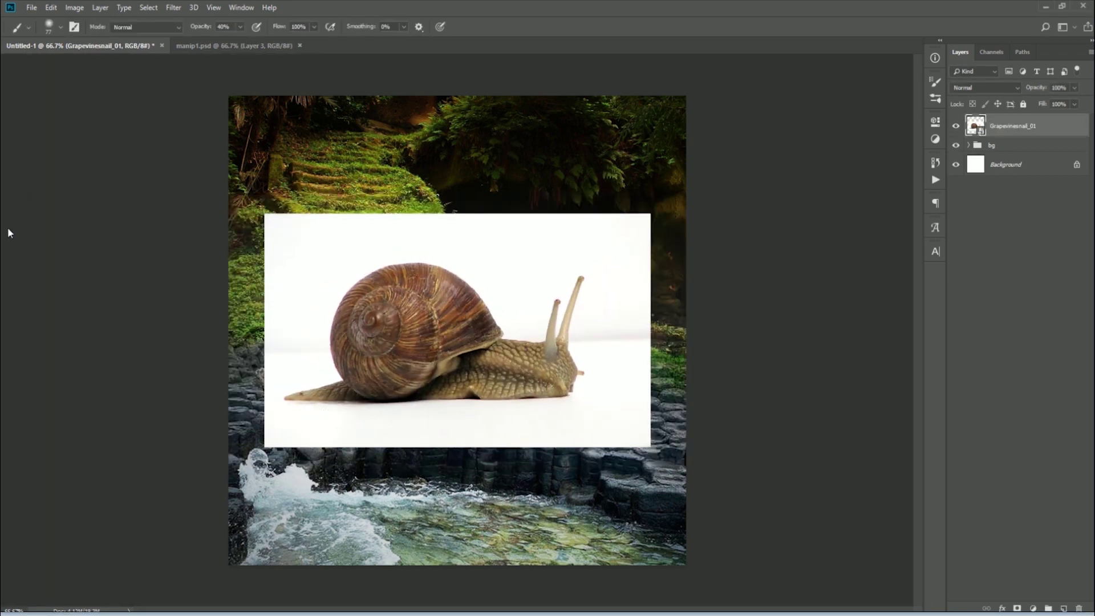
- Erase the snail photo's white background with the Magic Eraser
key(e)
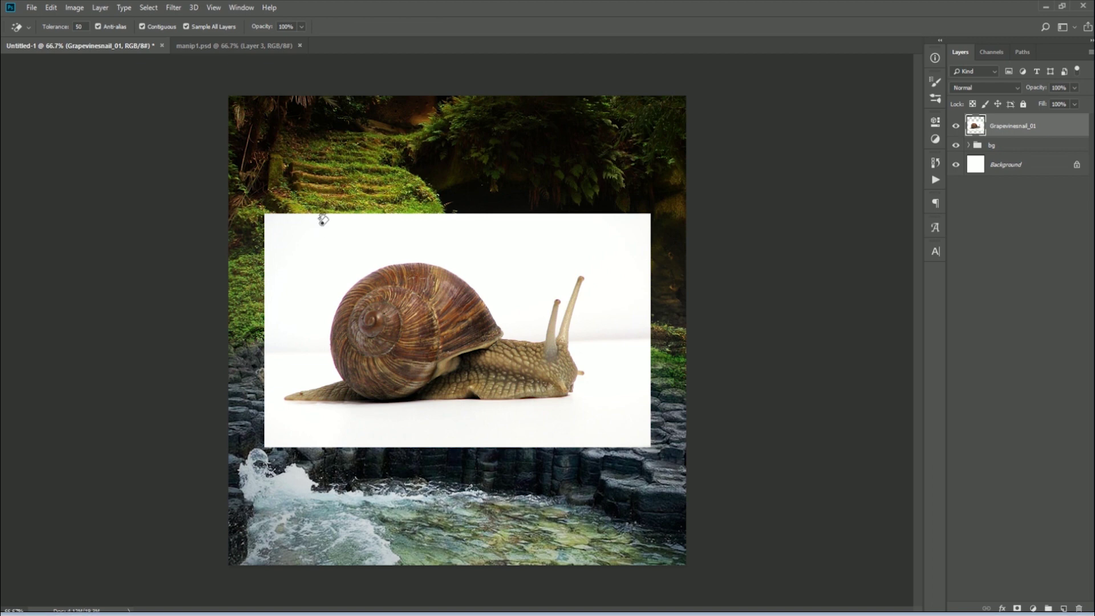
click(322, 220)
key(ctrl+z)
click(310, 289)
key(ctrl+z)
click(311, 270)
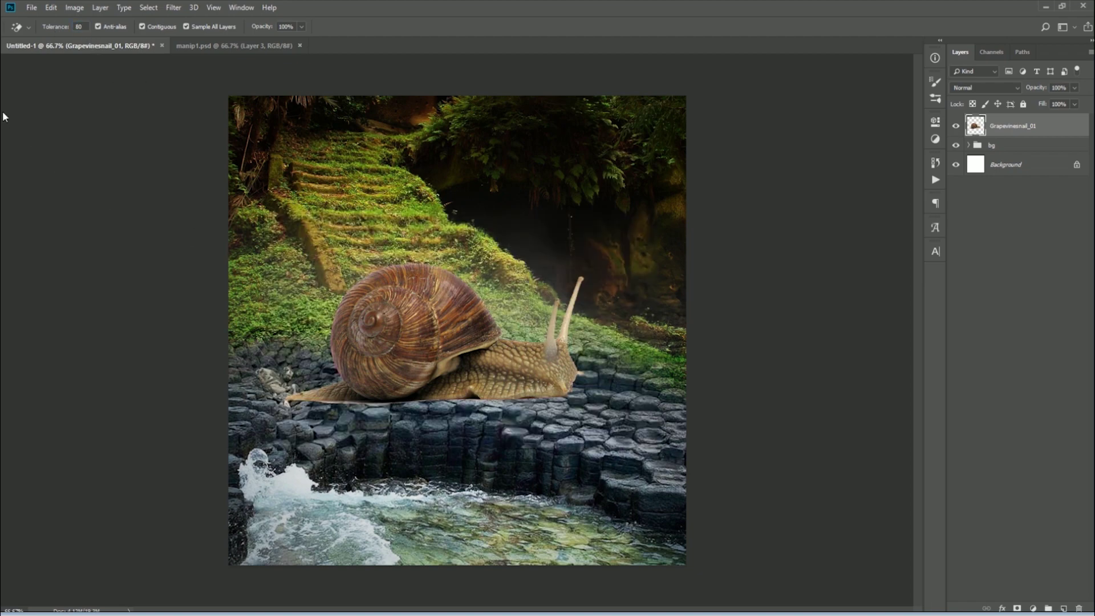
- Erase the pale strip under the snail's foot
drag(291, 393, 526, 418)
click(515, 435)
key(ctrl+z)
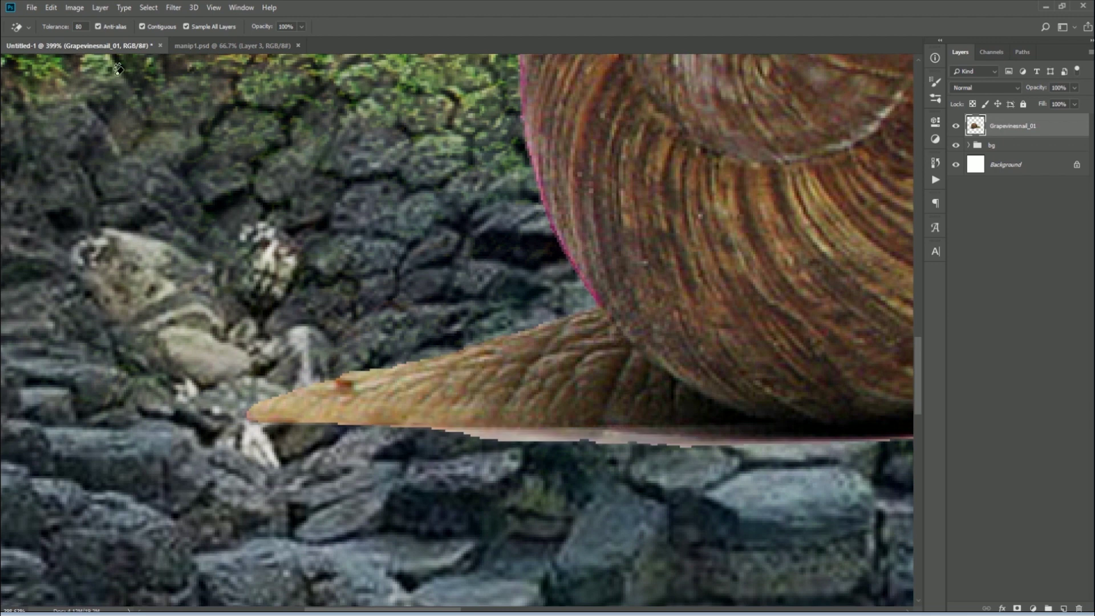
click(528, 435)
click(631, 435)
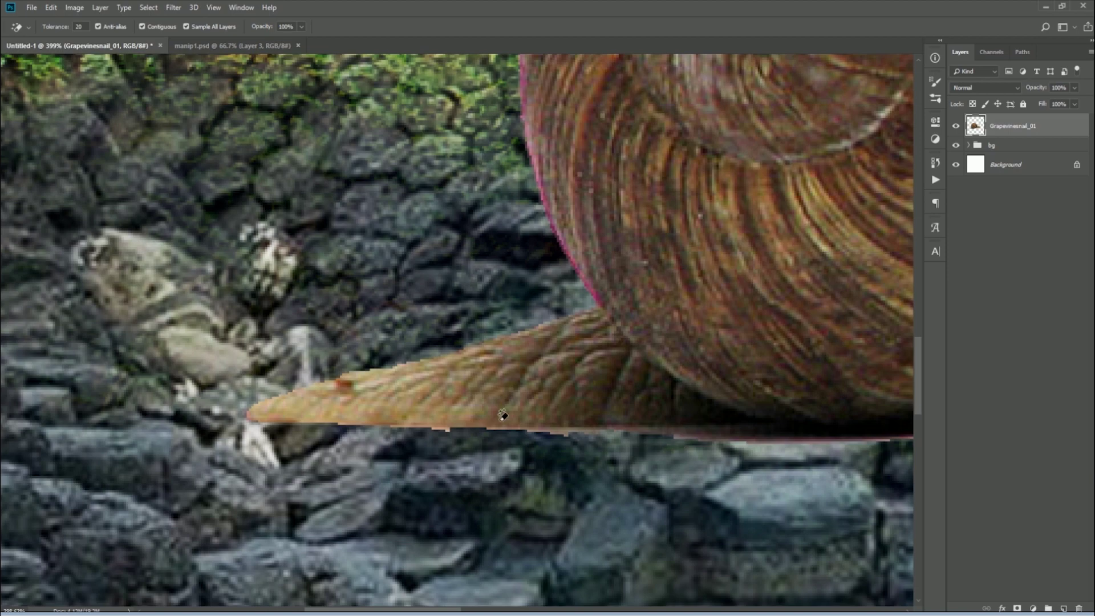
drag(680, 437, 458, 469)
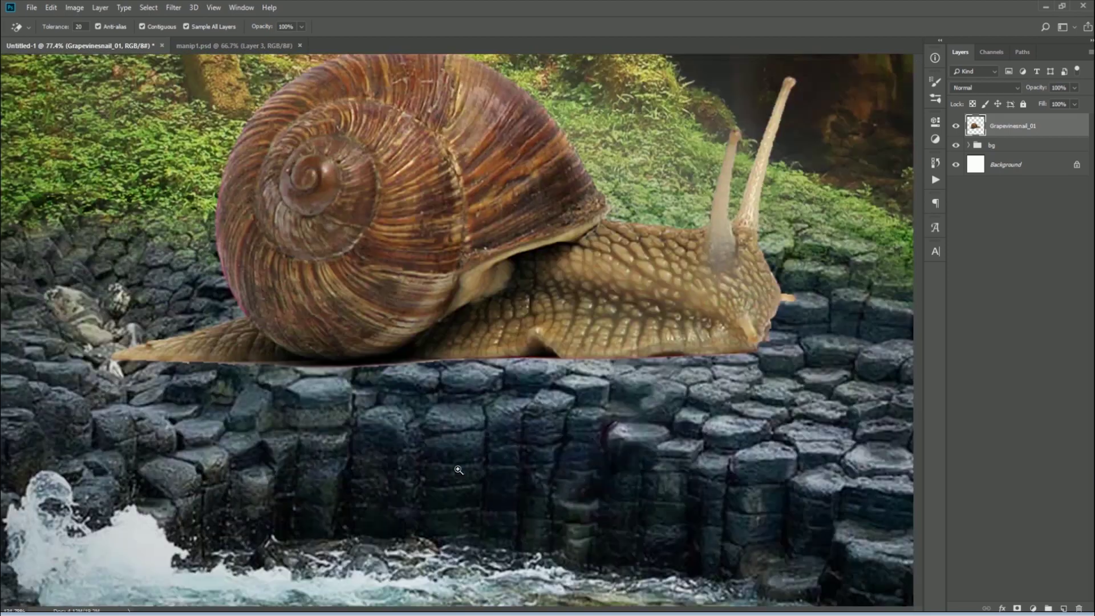
drag(319, 394, 434, 393)
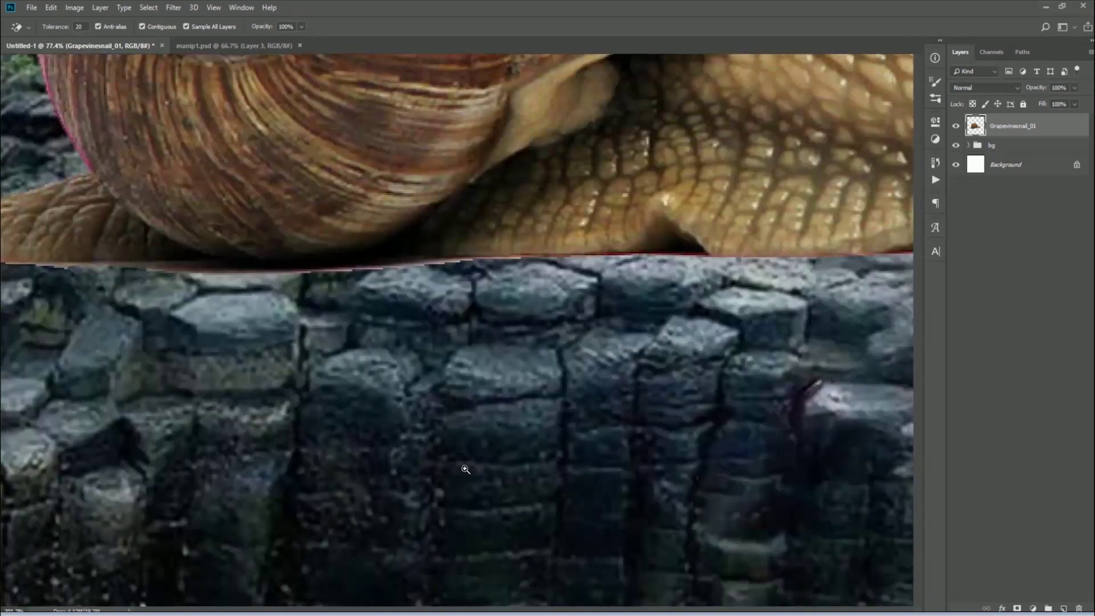
- Add a layer mask to the snail and brush away the seam under its foot
click(1016, 607)
key(b)
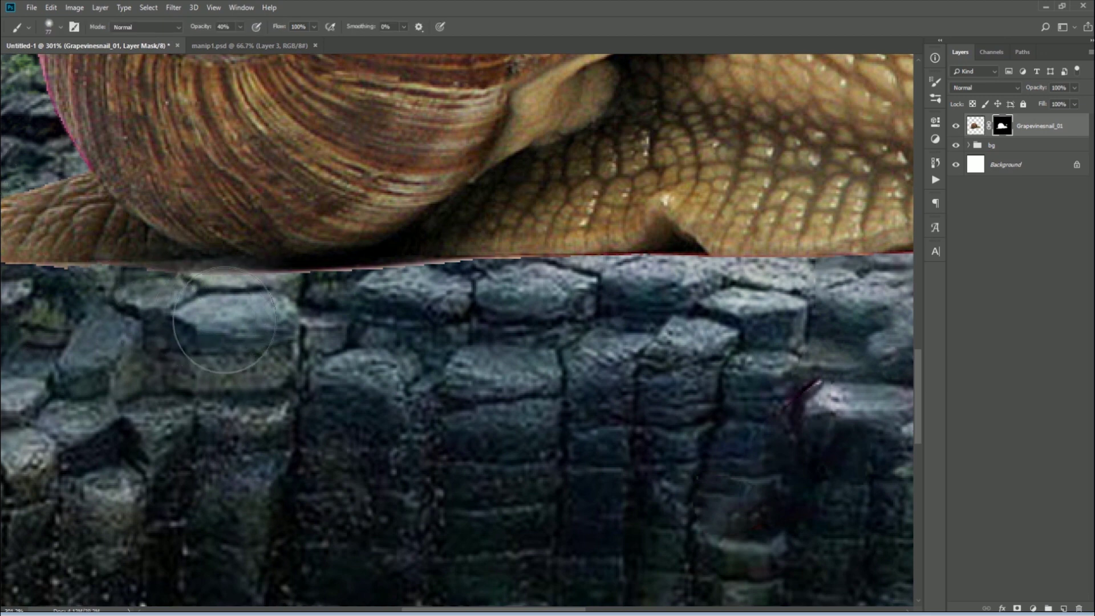
drag(205, 283, 339, 269)
mouse_move(172, 278)
mouse_down()
mouse_move(149, 272)
mouse_move(413, 274)
mouse_up()
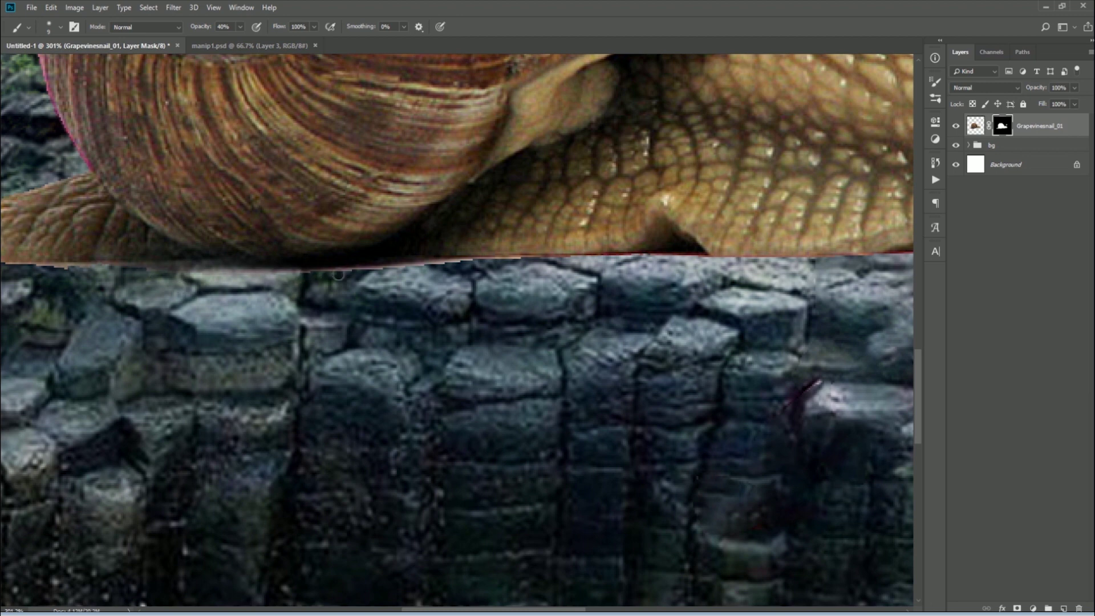
drag(190, 278, 477, 267)
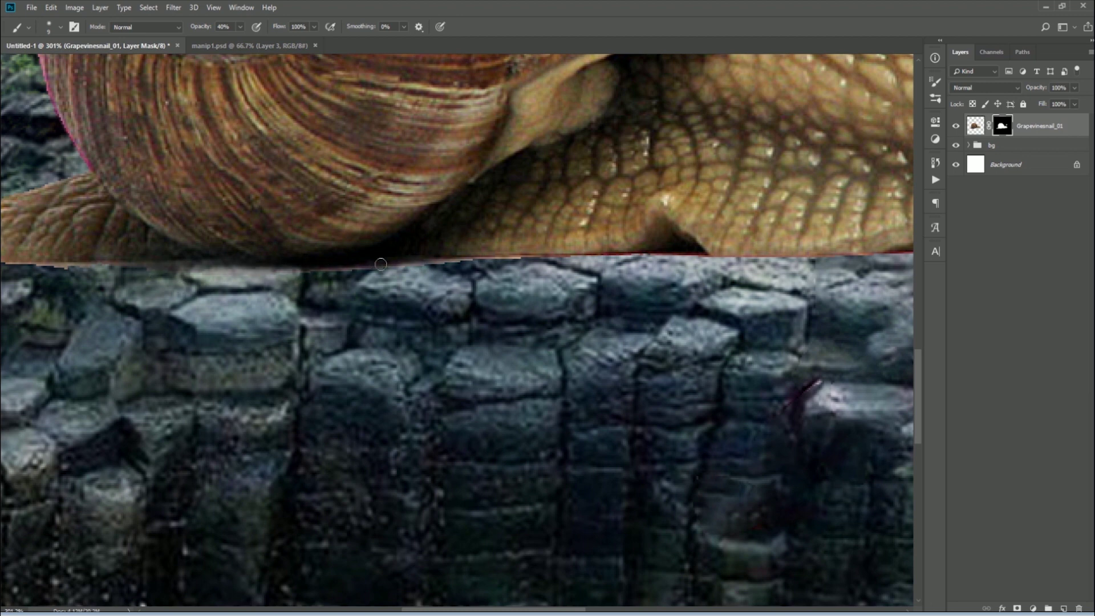
drag(533, 256, 687, 254)
- Finish blending the snail's bottom edge into the rocks on the mask
drag(527, 253, 702, 252)
drag(800, 251, 876, 255)
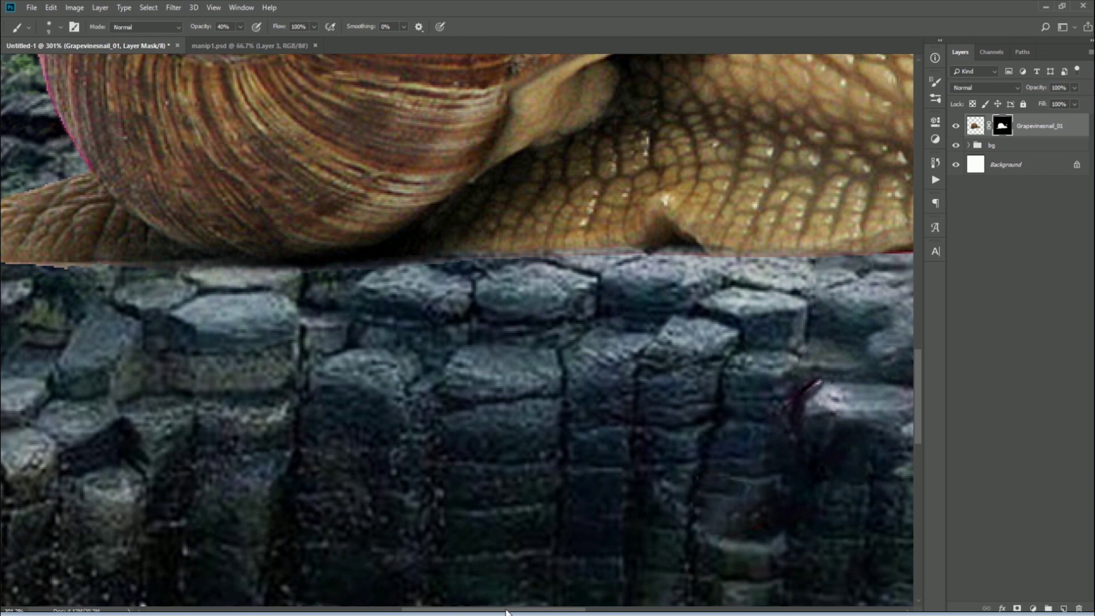
drag(505, 612, 597, 611)
mouse_move(466, 255)
mouse_down()
mouse_move(223, 251)
mouse_move(528, 250)
mouse_up()
drag(606, 245, 634, 246)
mouse_move(528, 245)
mouse_down()
mouse_move(447, 250)
mouse_move(661, 230)
mouse_up()
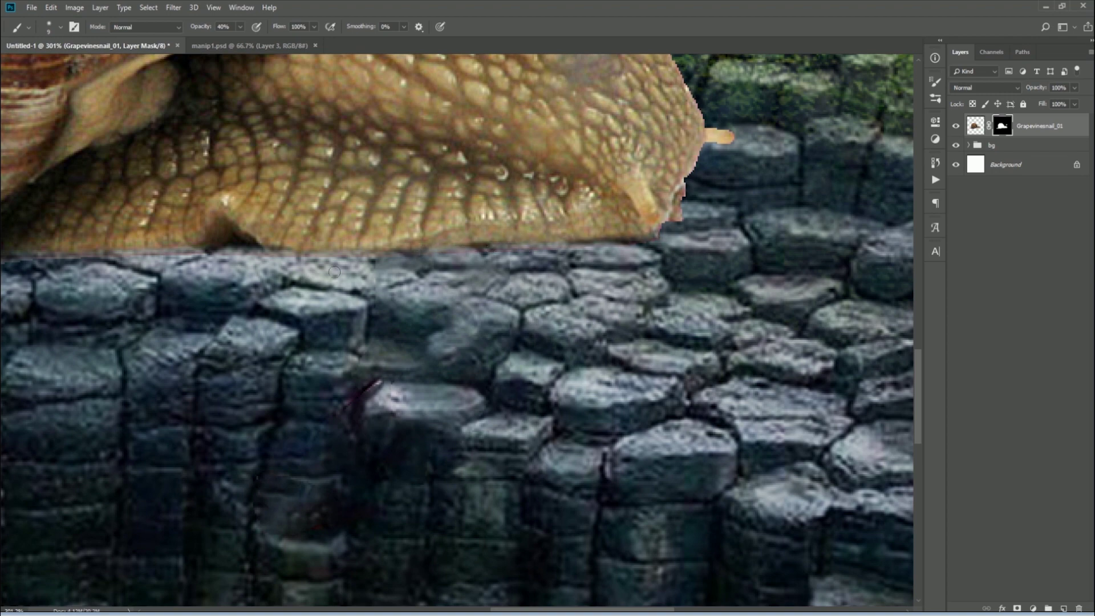
mouse_move(563, 608)
mouse_down()
mouse_move(354, 610)
mouse_move(365, 609)
mouse_up()
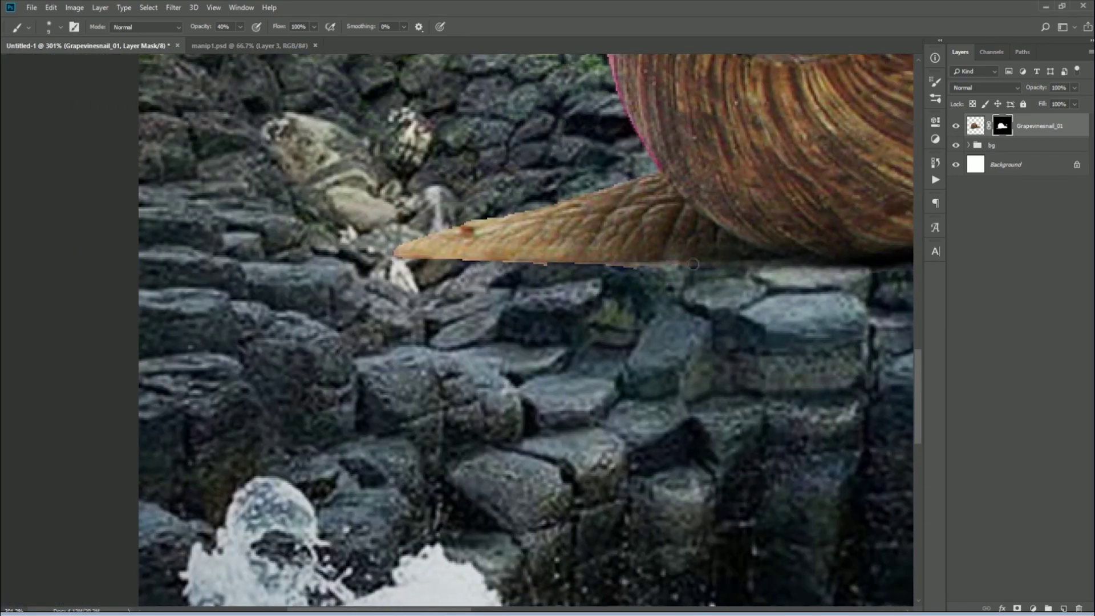
key(ctrl+0)
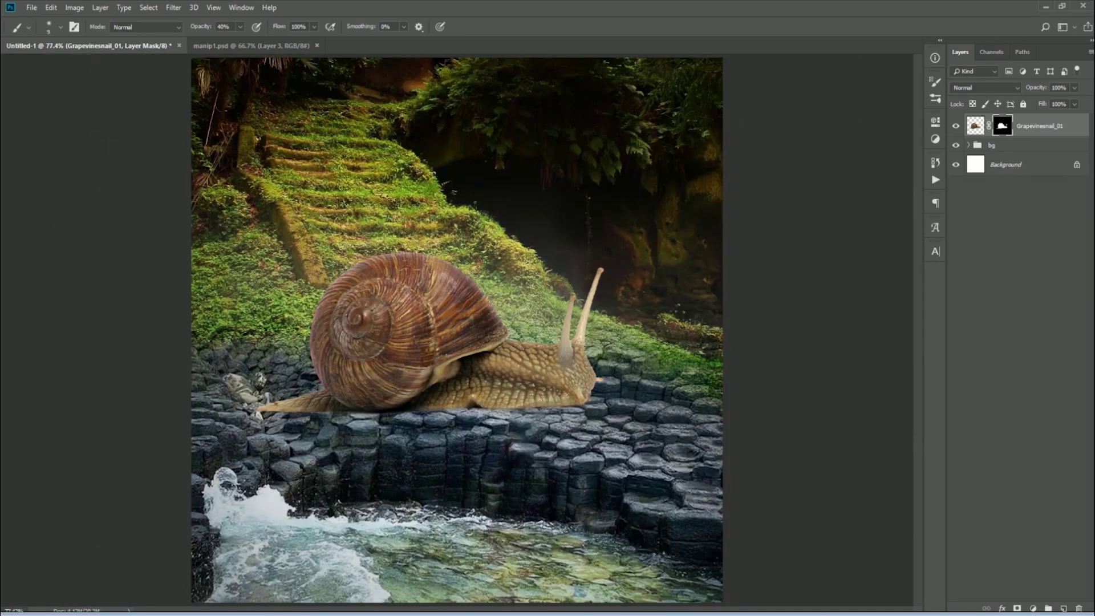
- Scale the snail down, move it onto the mossy slope, and skew its base to the ground
key(ctrl+t)
drag(427, 338, 428, 288)
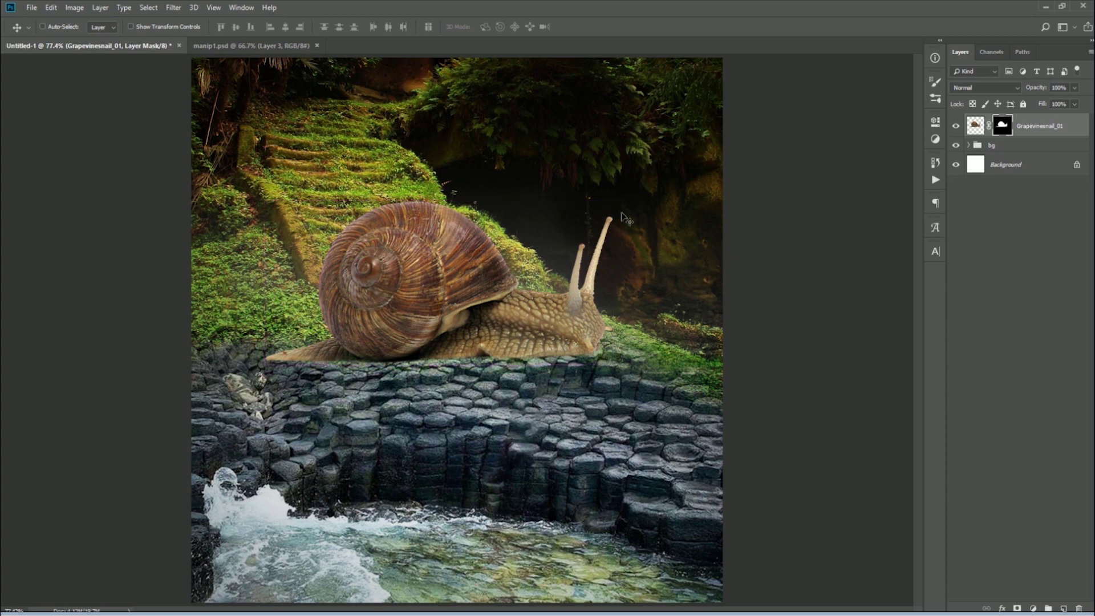
drag(600, 206, 587, 220)
drag(530, 319, 527, 292)
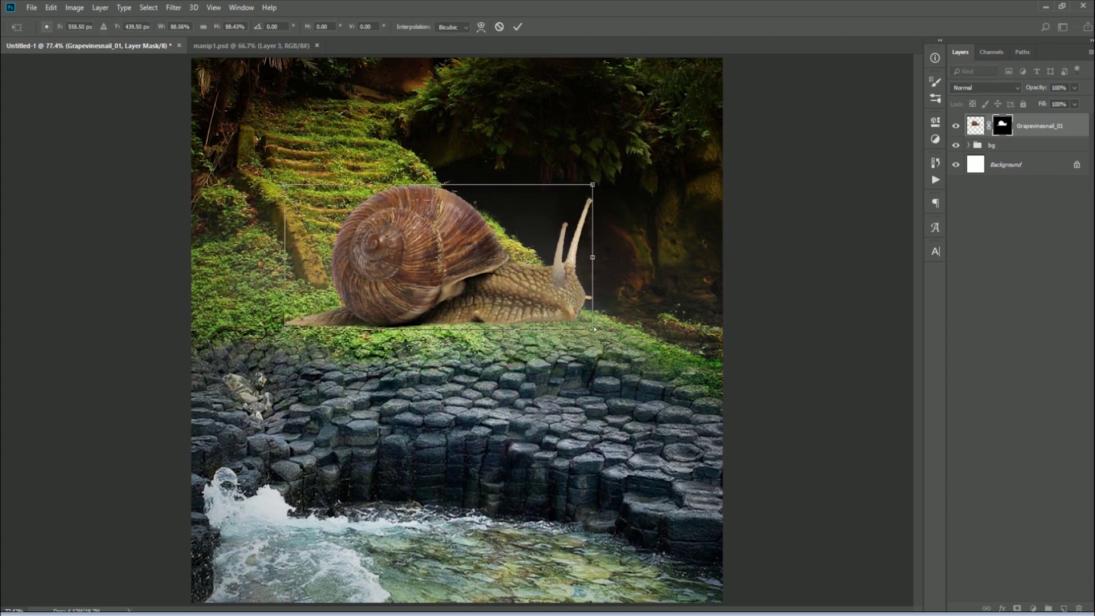
drag(595, 329, 596, 344)
drag(285, 327, 289, 323)
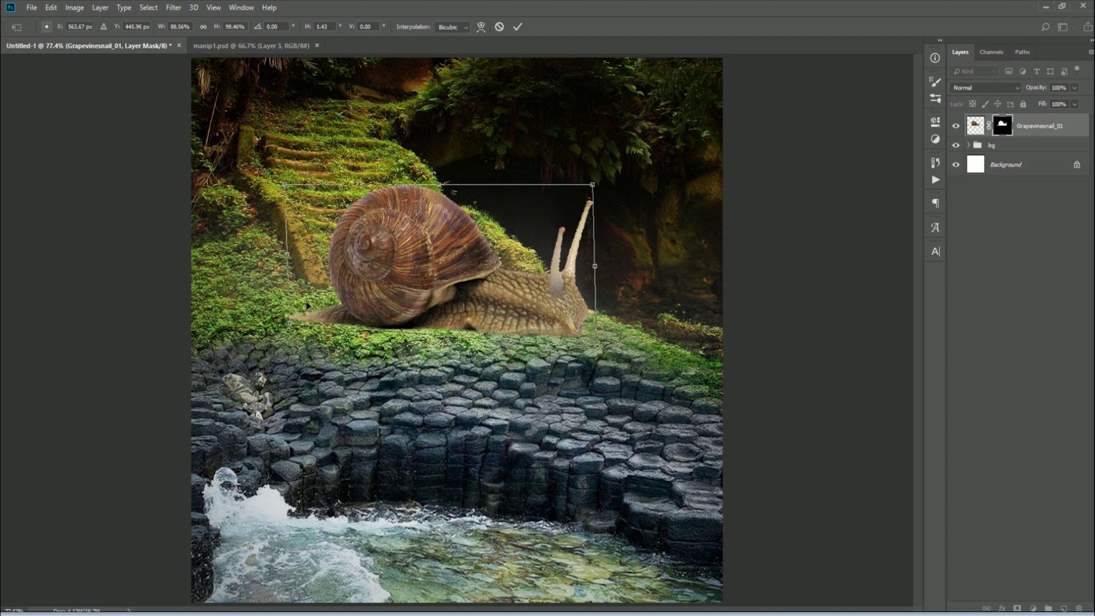
drag(281, 184, 294, 187)
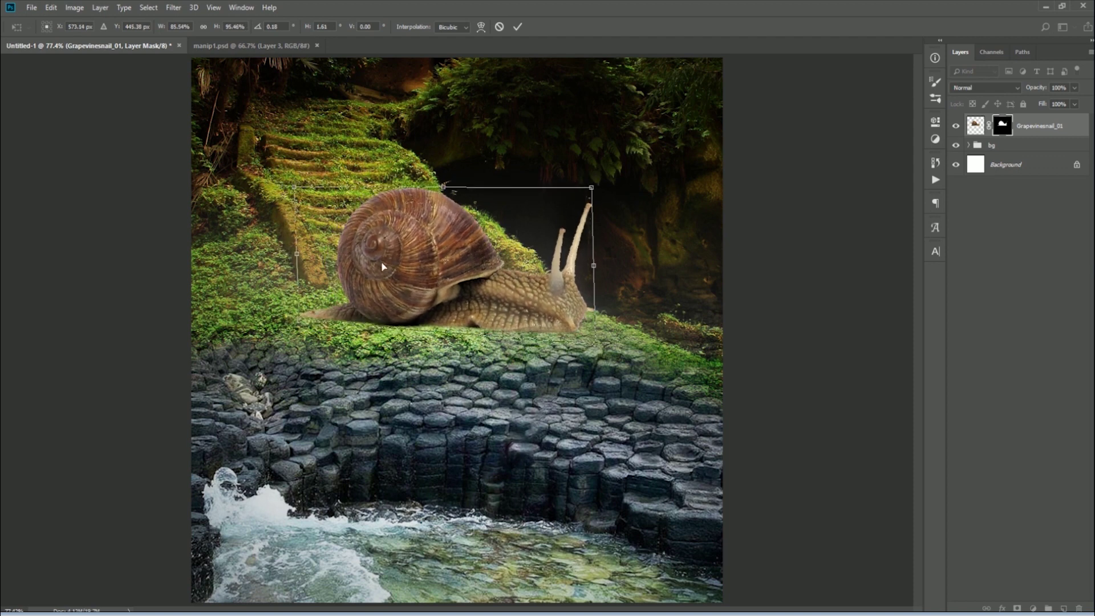
key(Return)
drag(388, 272, 399, 277)
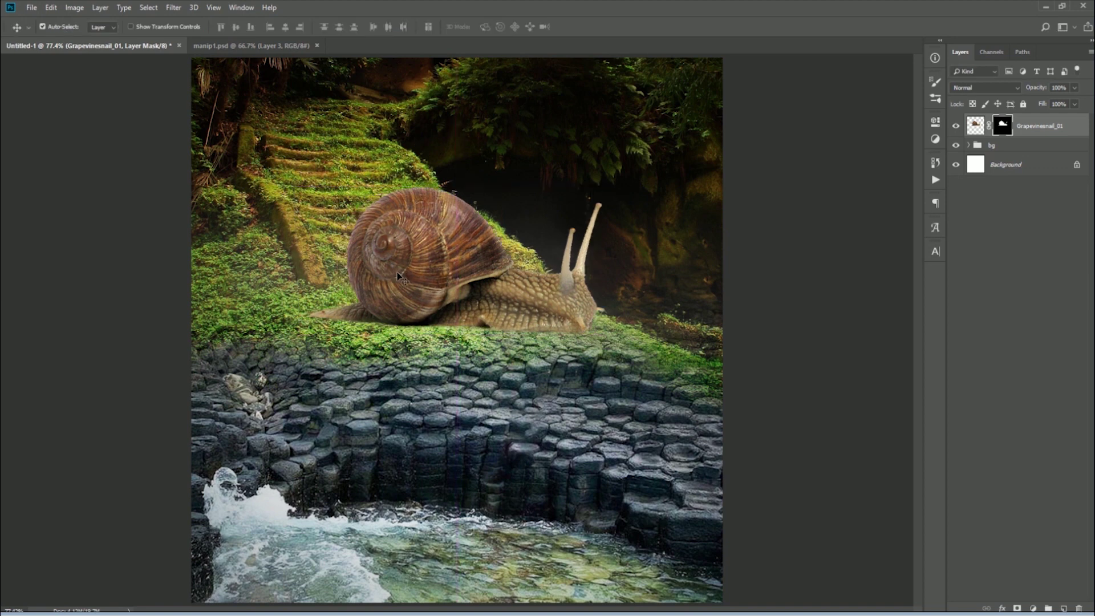
drag(574, 230, 572, 231)
- Apply a warm Outer Glow style to the snail and nudge it slightly down
key(ctrl+2)
key(space)
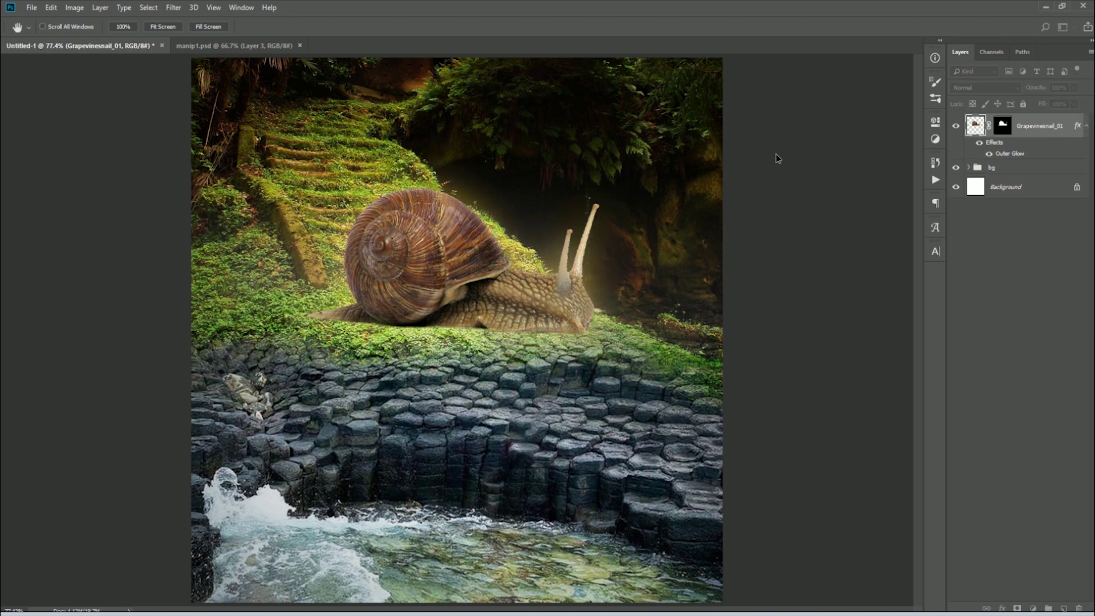
key(Return)
drag(546, 305, 548, 307)
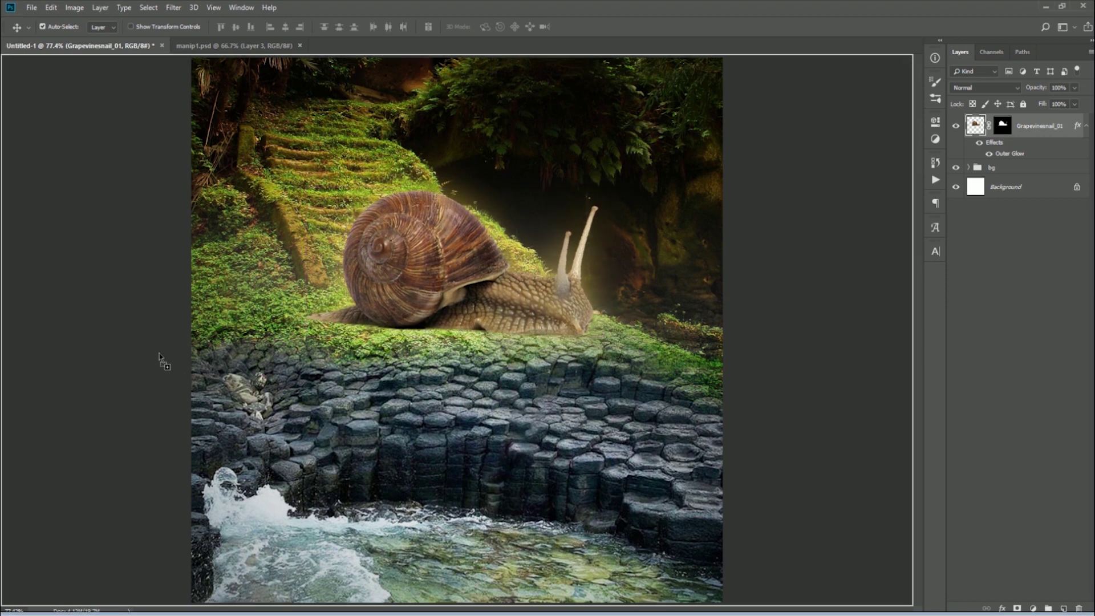
- Scale the boy to about 68% and place him on the rocks before the snail
drag(624, 62, 421, 362)
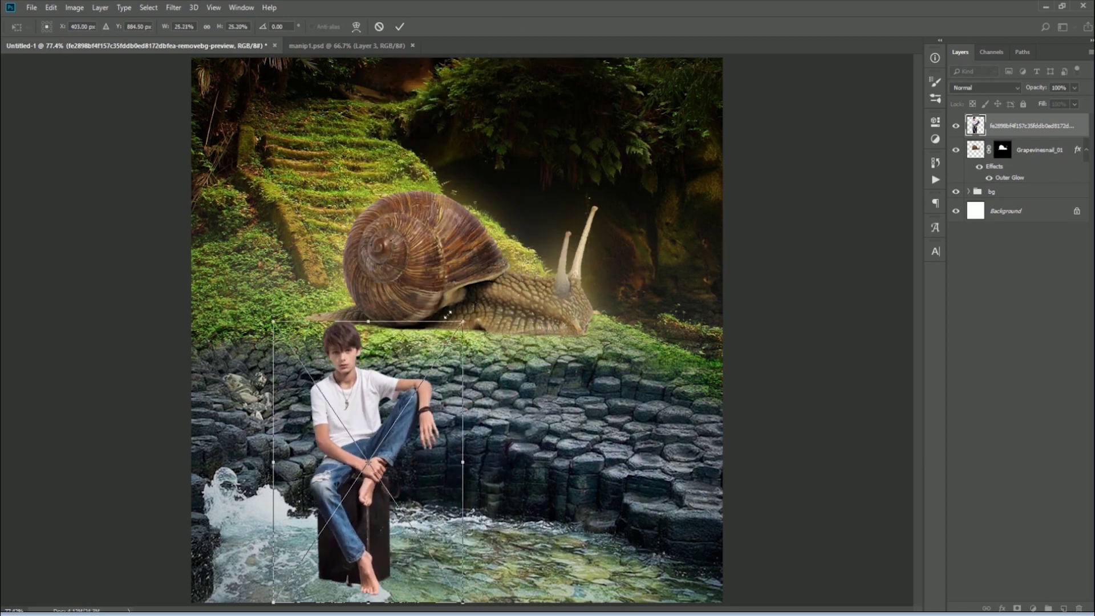
drag(336, 463, 468, 359)
drag(570, 497, 537, 448)
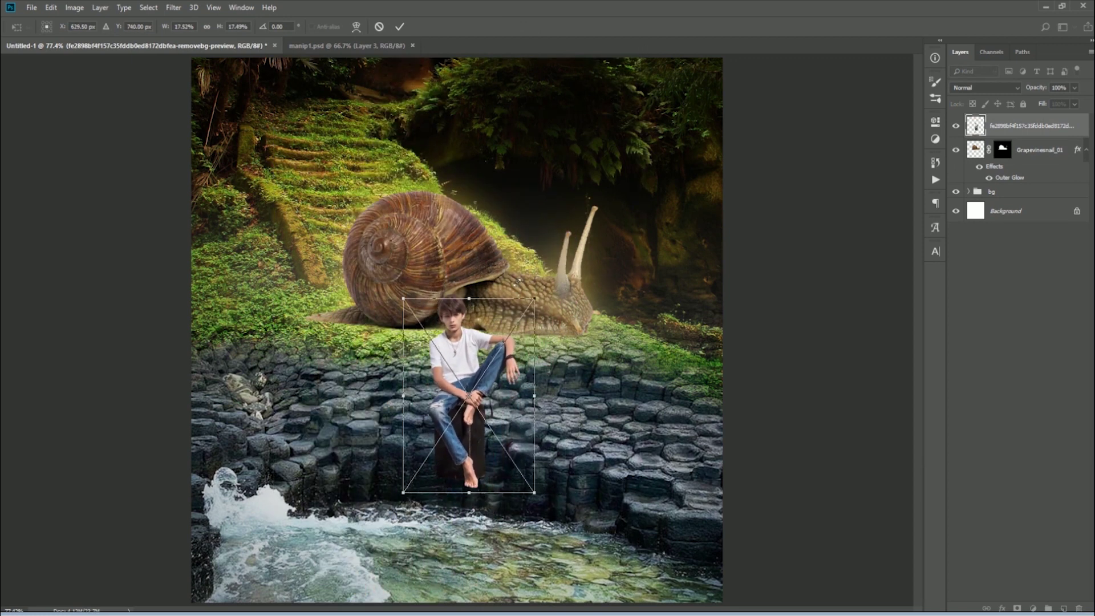
drag(460, 322, 454, 322)
key(Return)
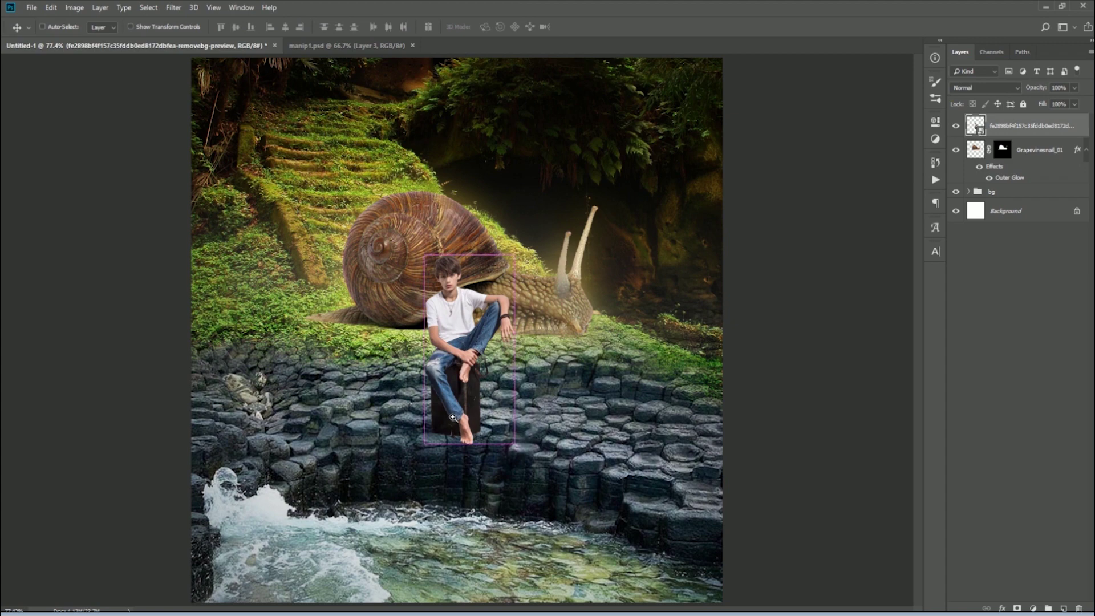
scroll(455, 399, up, 5)
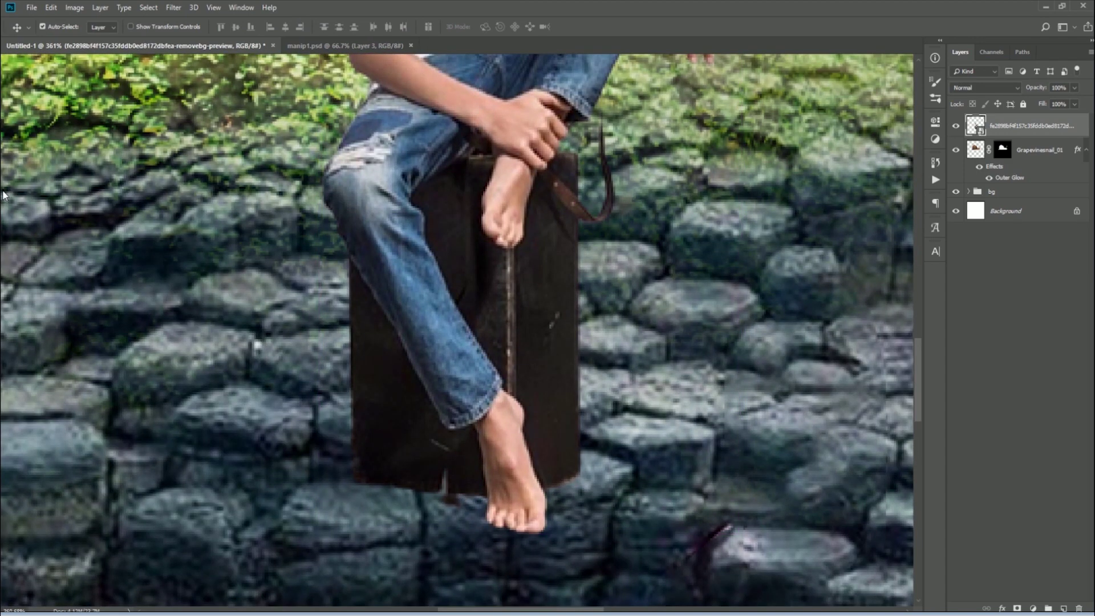
- Trace a pen path down the post's left edge along the jeans to the cuff
key(p)
click(348, 252)
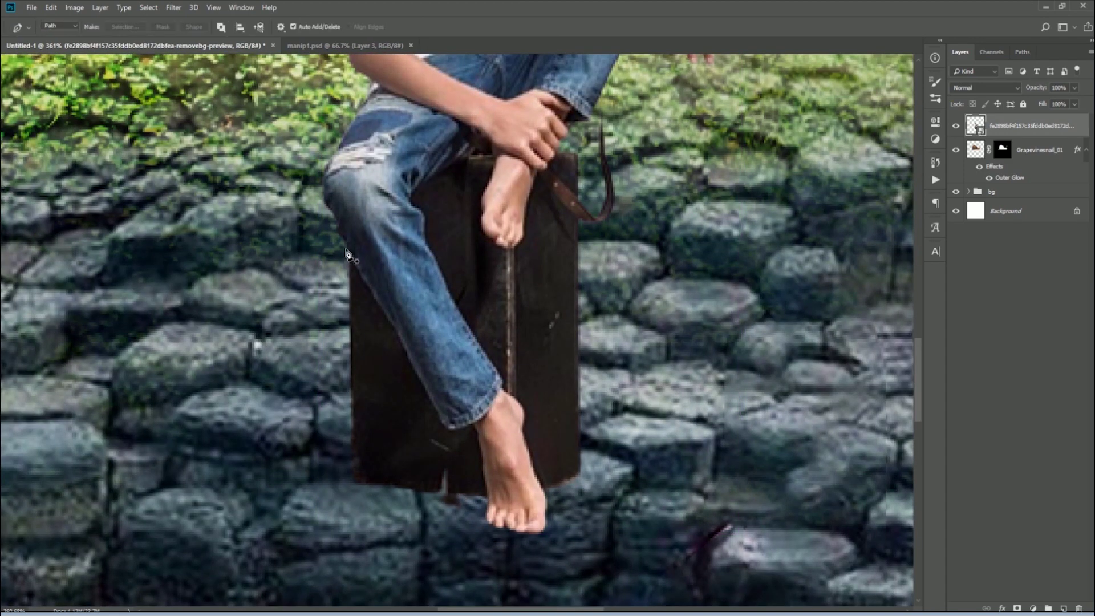
click(363, 279)
click(379, 308)
click(386, 318)
click(399, 339)
click(413, 364)
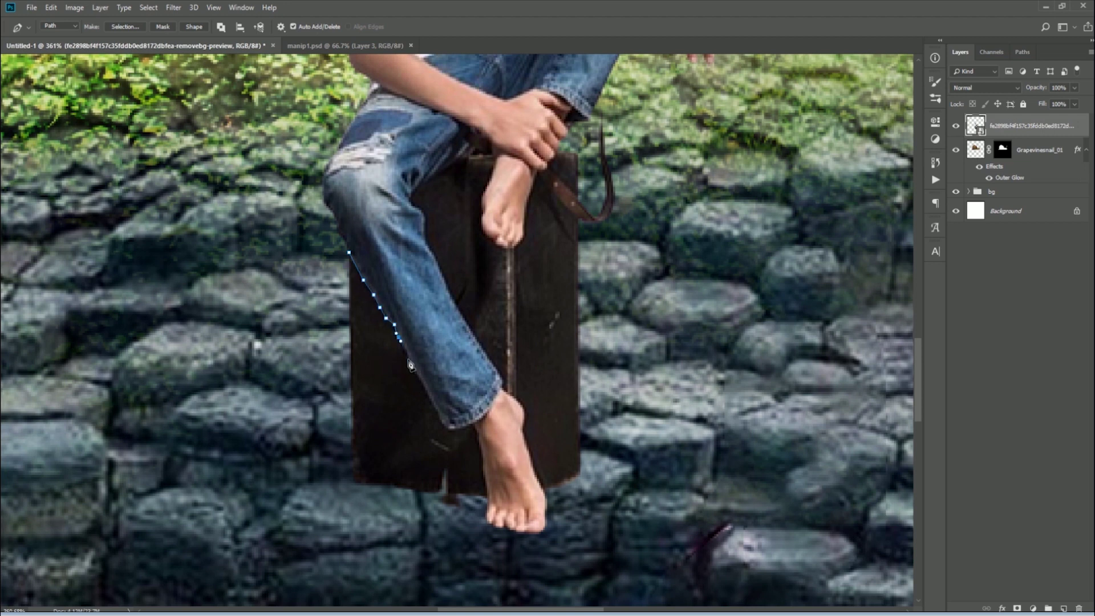
click(427, 387)
click(436, 410)
click(446, 431)
- Carry the path around the foot and post bottom and close it
click(456, 428)
click(481, 452)
click(485, 476)
click(487, 496)
click(481, 520)
click(432, 528)
drag(254, 462, 246, 411)
click(348, 253)
- Convert the path to a selection, delete the post area, and deselect
key(ctrl+Return)
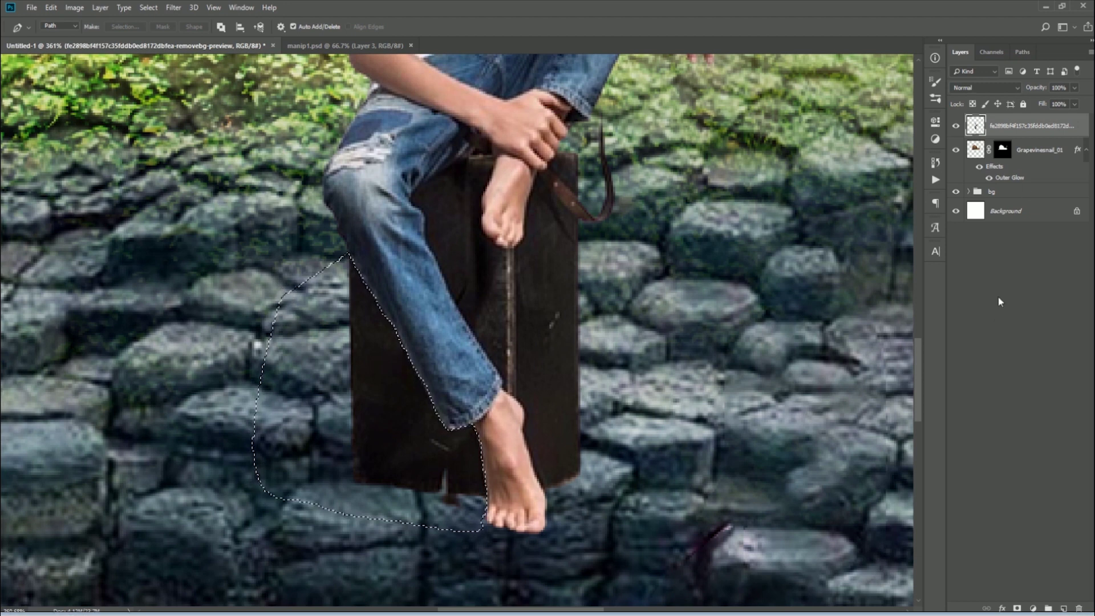
key(Delete)
key(ctrl+d)
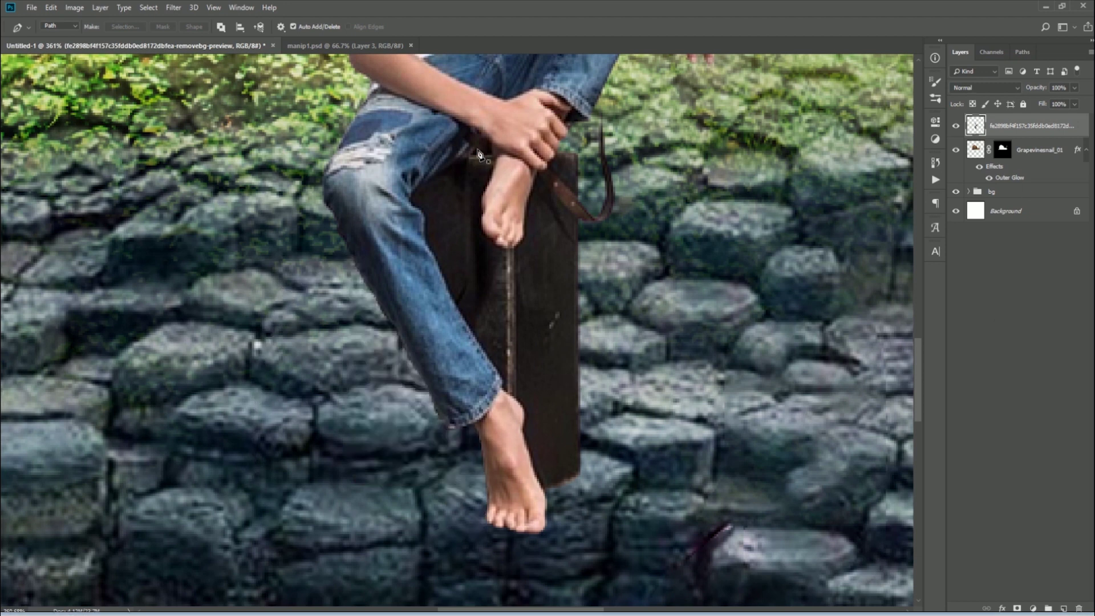
- Draw a freeform path around the remaining post from the hand past the foot
mouse_move(484, 144)
mouse_down()
mouse_move(410, 192)
mouse_move(433, 261)
mouse_up()
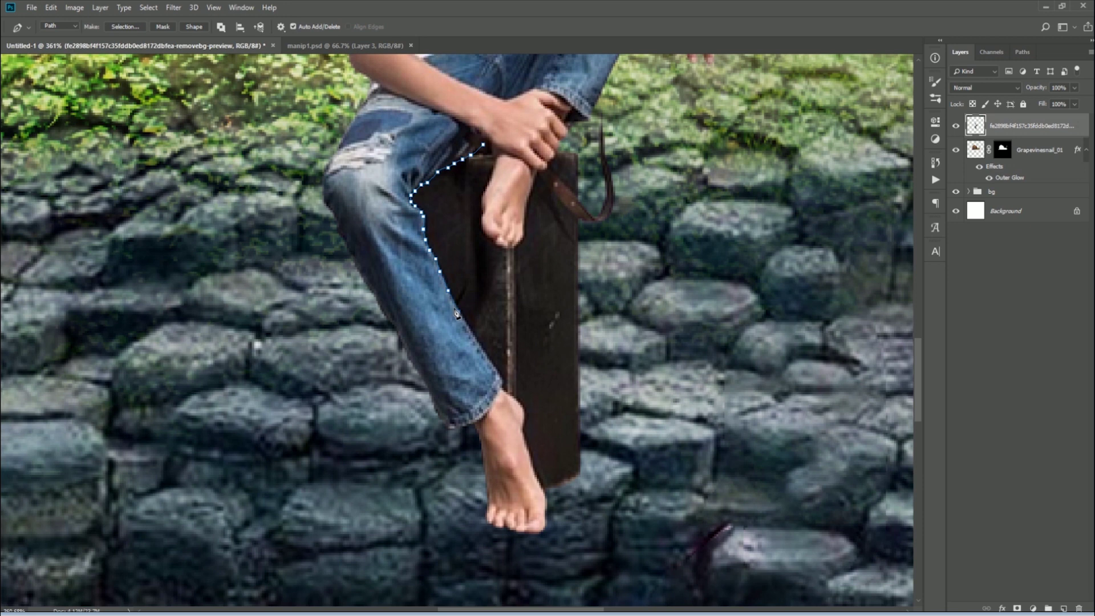
drag(503, 391, 519, 407)
mouse_move(525, 447)
mouse_down()
mouse_move(548, 502)
mouse_move(570, 501)
mouse_move(629, 302)
mouse_move(622, 105)
mouse_move(600, 93)
mouse_move(574, 121)
mouse_up()
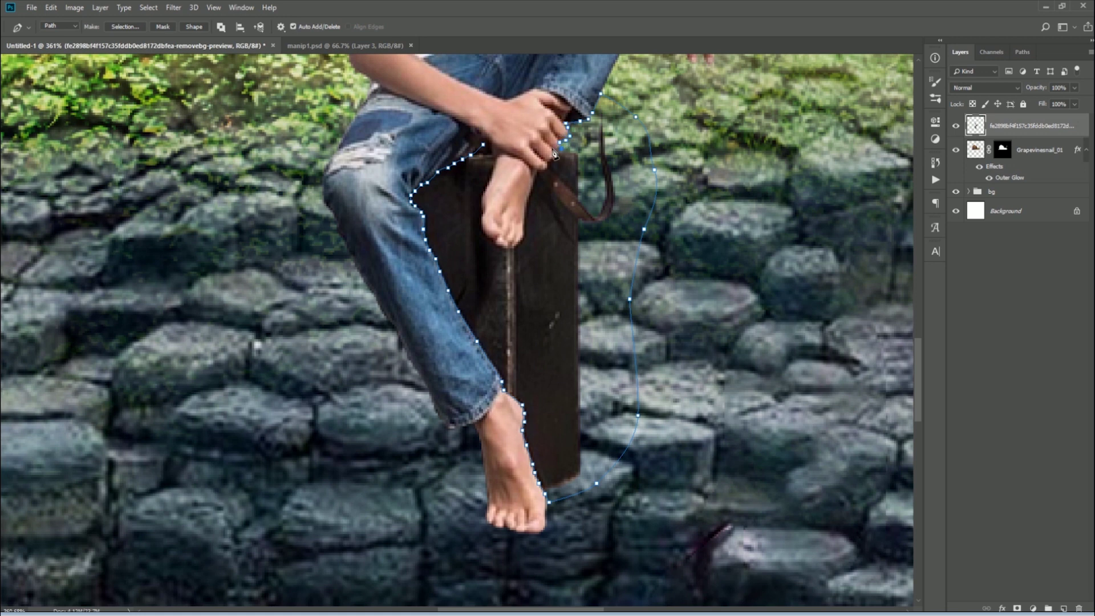
mouse_move(546, 165)
mouse_down()
mouse_move(521, 240)
mouse_move(501, 248)
mouse_move(481, 211)
mouse_move(494, 157)
mouse_move(480, 144)
mouse_up()
- Delete the leftover dark post by loading its outline path as a selection
key(ctrl+Return)
key(Delete)
key(ctrl+0)
- Shrink the boy to about 68% and place him beside the snail's head
key(v)
key(ctrl+t)
mouse_move(510, 265)
mouse_down()
mouse_move(486, 324)
mouse_move(456, 323)
mouse_up()
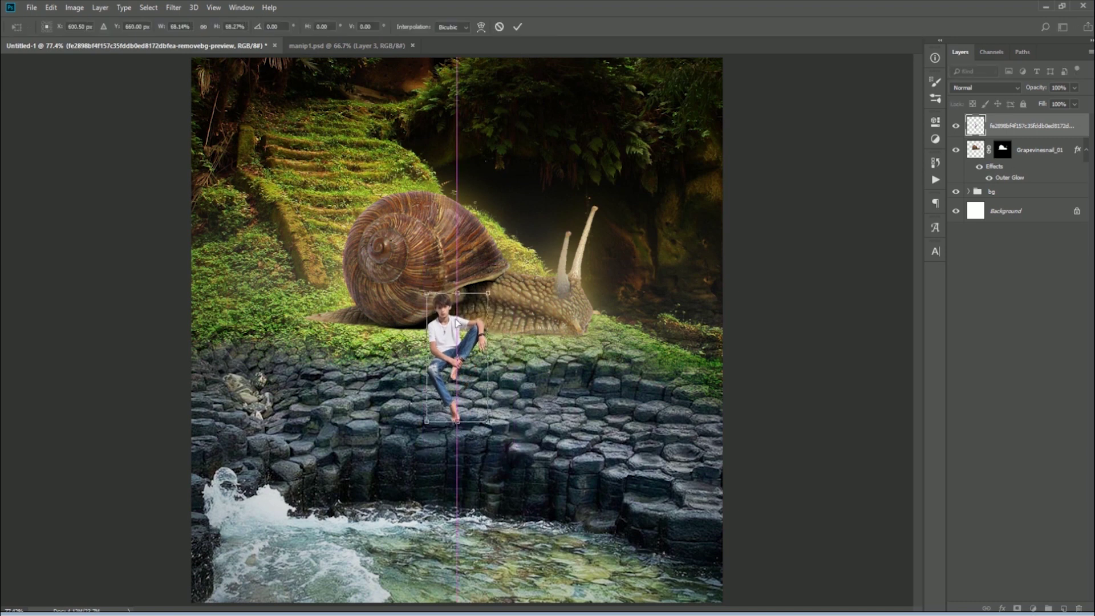
mouse_move(457, 322)
mouse_down()
mouse_move(525, 321)
mouse_move(446, 323)
mouse_up()
key(Return)
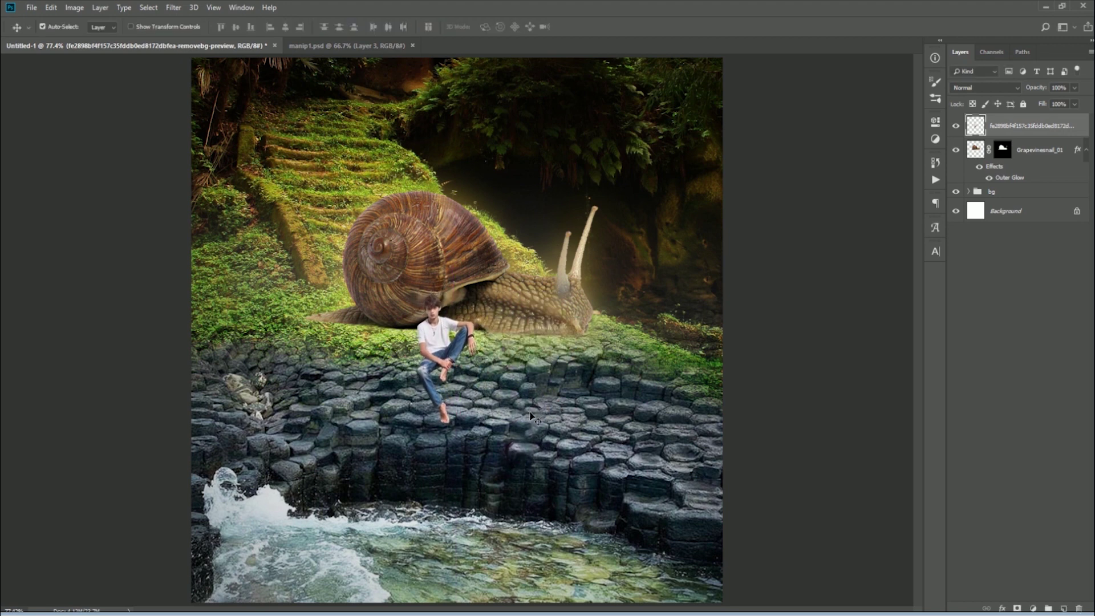
- Resize the boy to about 83% and settle him on the rocks near the shell
key(ctrl+t)
mouse_move(475, 289)
mouse_down()
mouse_move(451, 300)
mouse_move(470, 310)
mouse_up()
drag(445, 345, 460, 340)
key(Return)
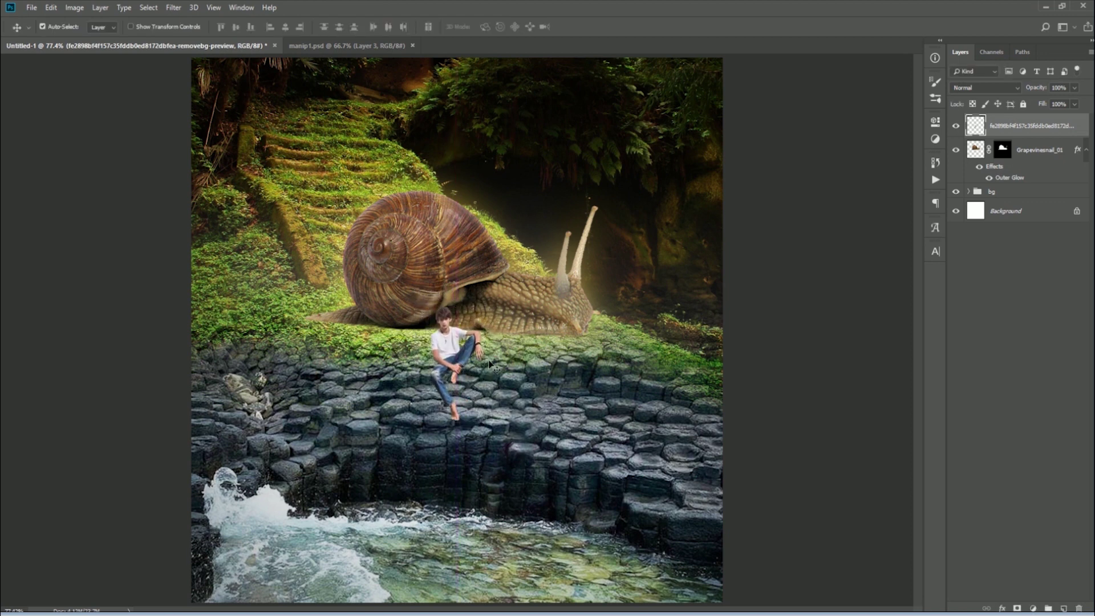
drag(440, 339, 426, 403)
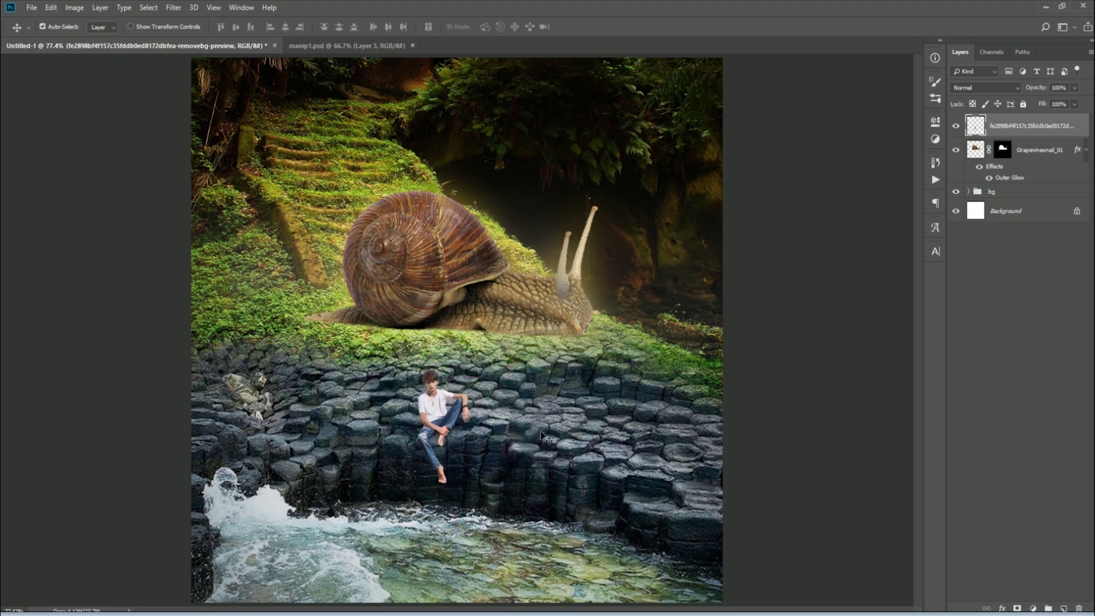
mouse_move(433, 410)
mouse_down()
mouse_move(406, 180)
mouse_move(388, 169)
mouse_move(416, 346)
mouse_move(359, 346)
mouse_move(490, 341)
mouse_move(474, 334)
mouse_up()
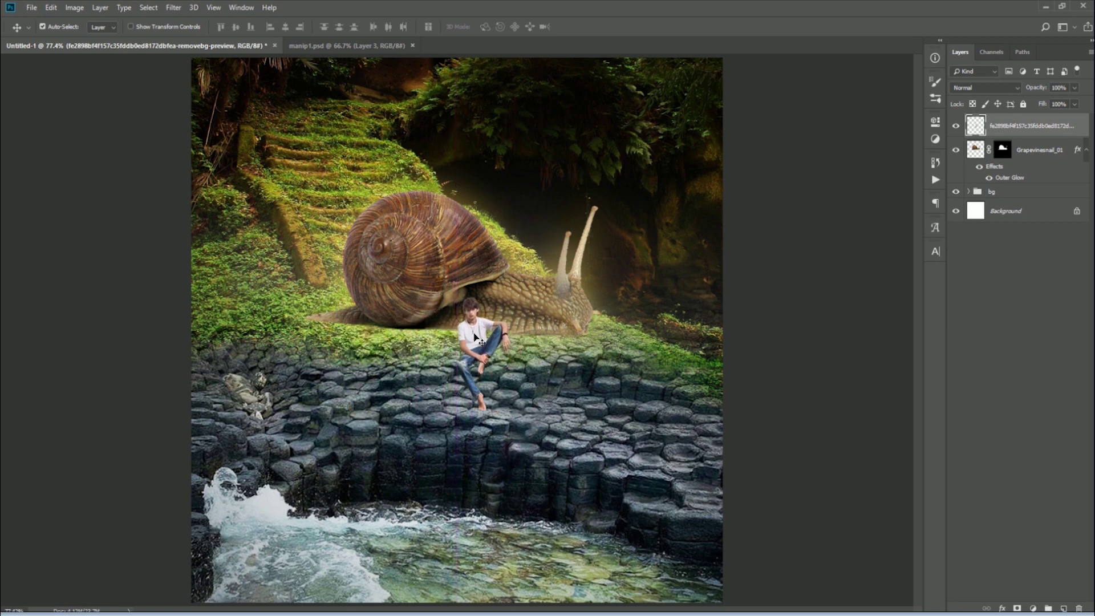
- Nudge the snail slightly right and down, then add a new empty layer on top
click(527, 286)
drag(526, 287, 527, 291)
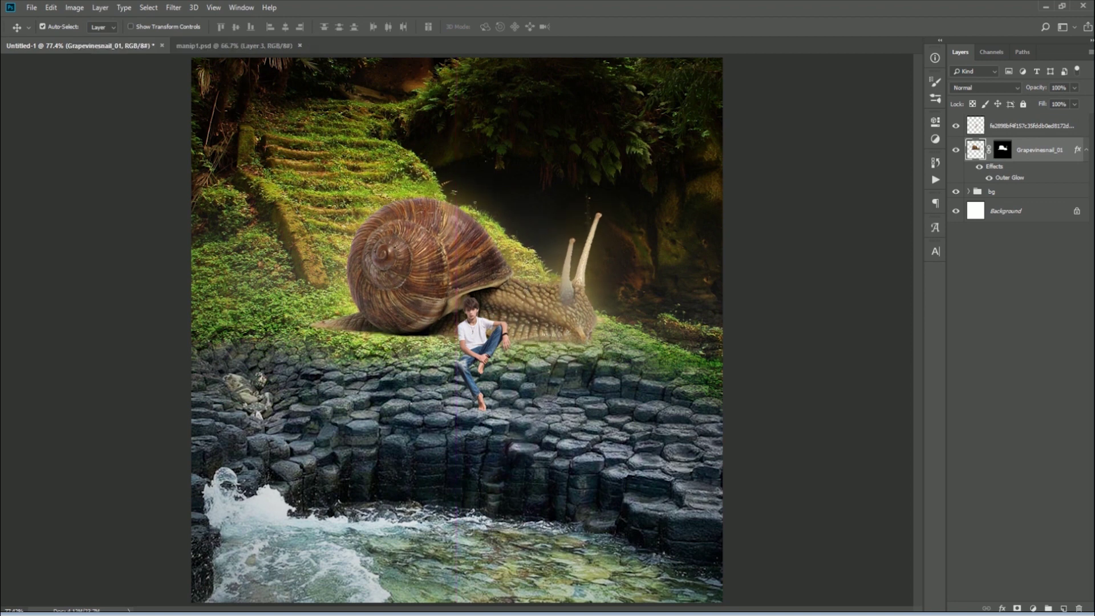
key(alt+bracketright)
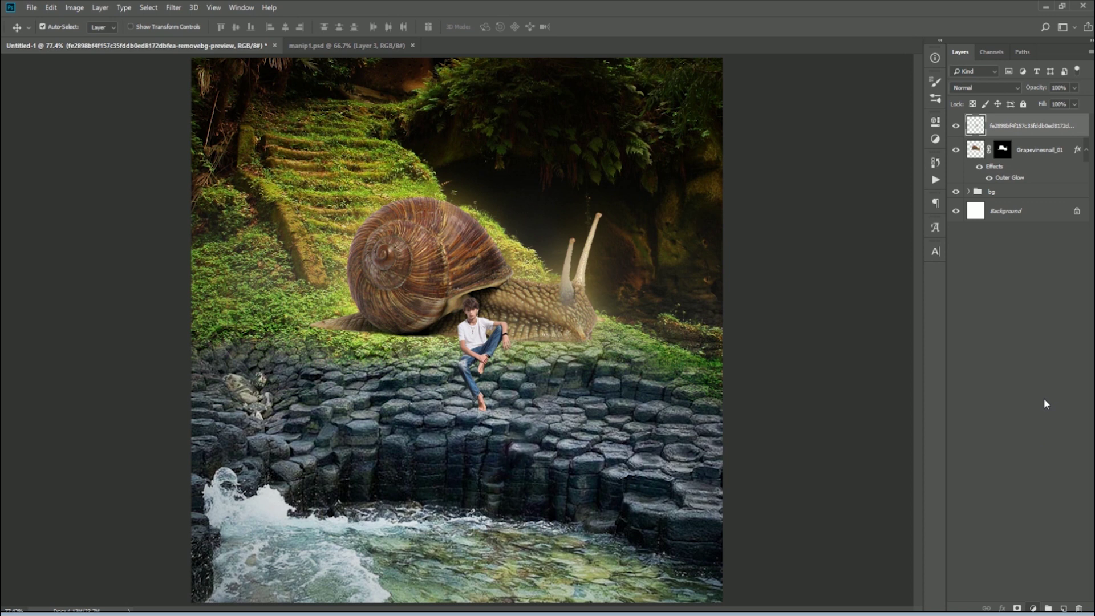
click(1063, 607)
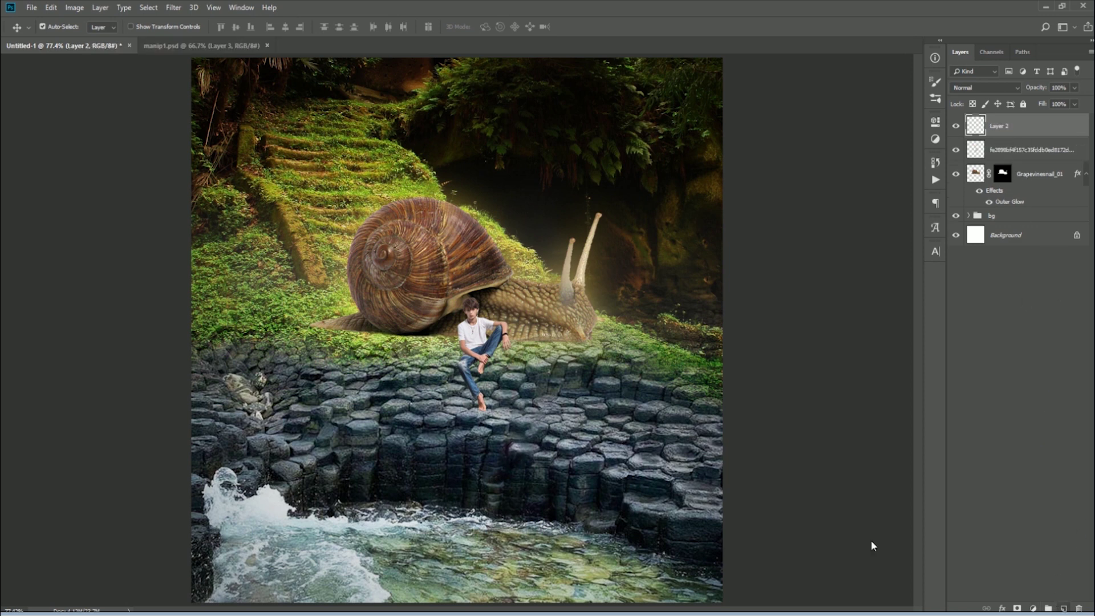
- Clip Layer 2 to the boy, fill it with a black-to-white gradient, and set it to Multiply
key(g)
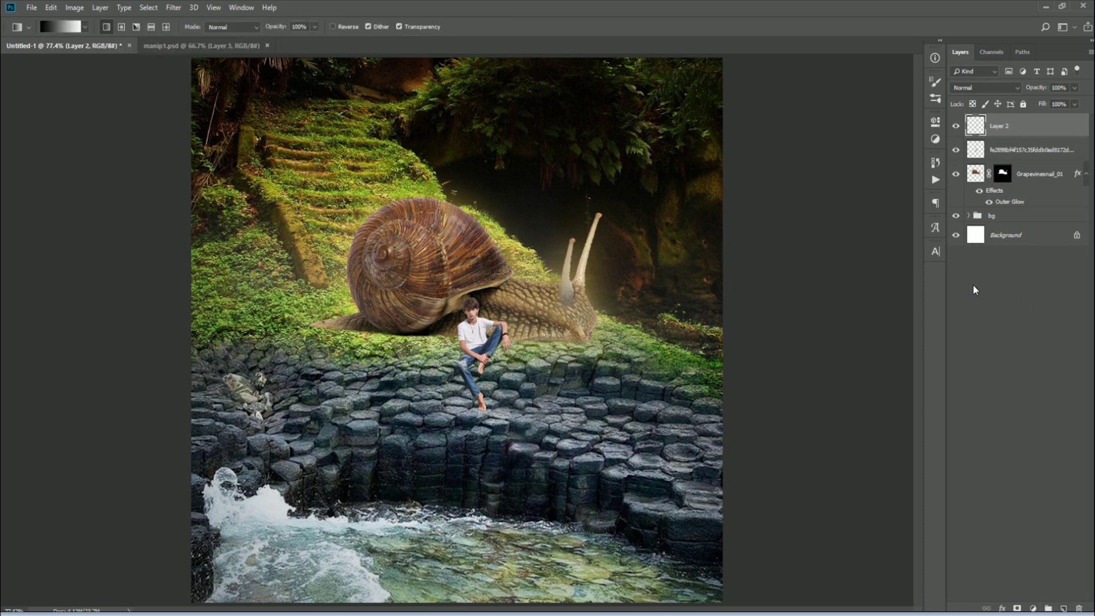
key(ctrl+alt+g)
key(d)
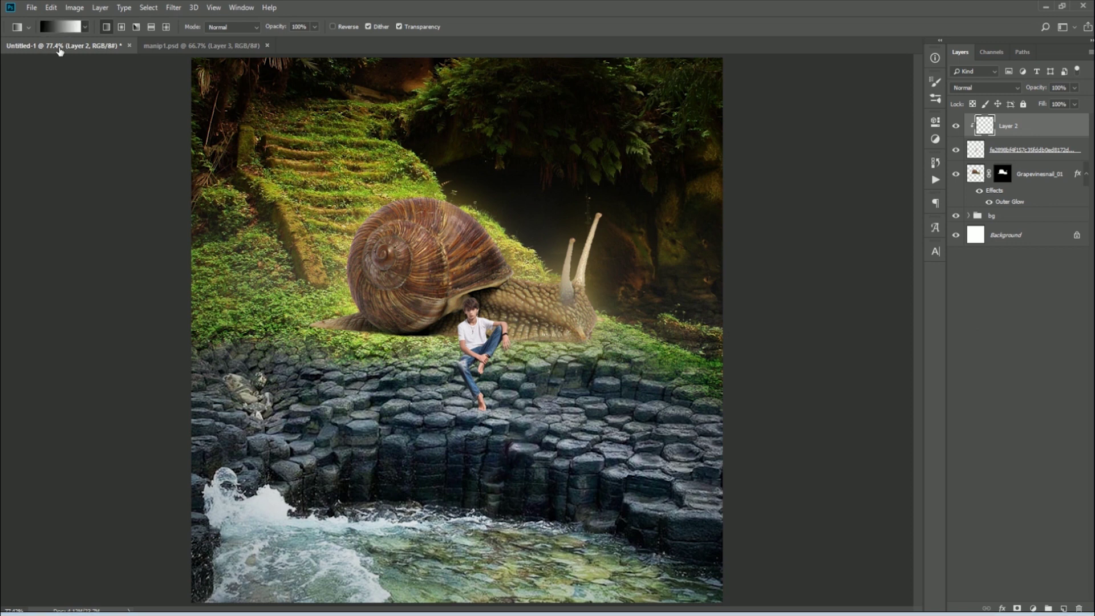
drag(420, 249, 482, 341)
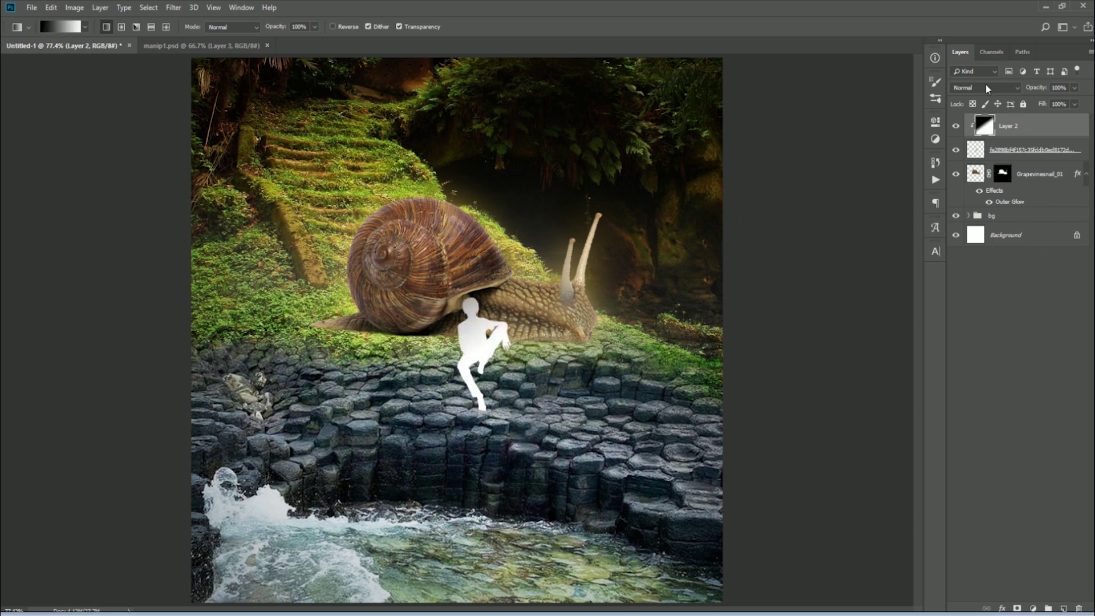
key(shift+alt+m)
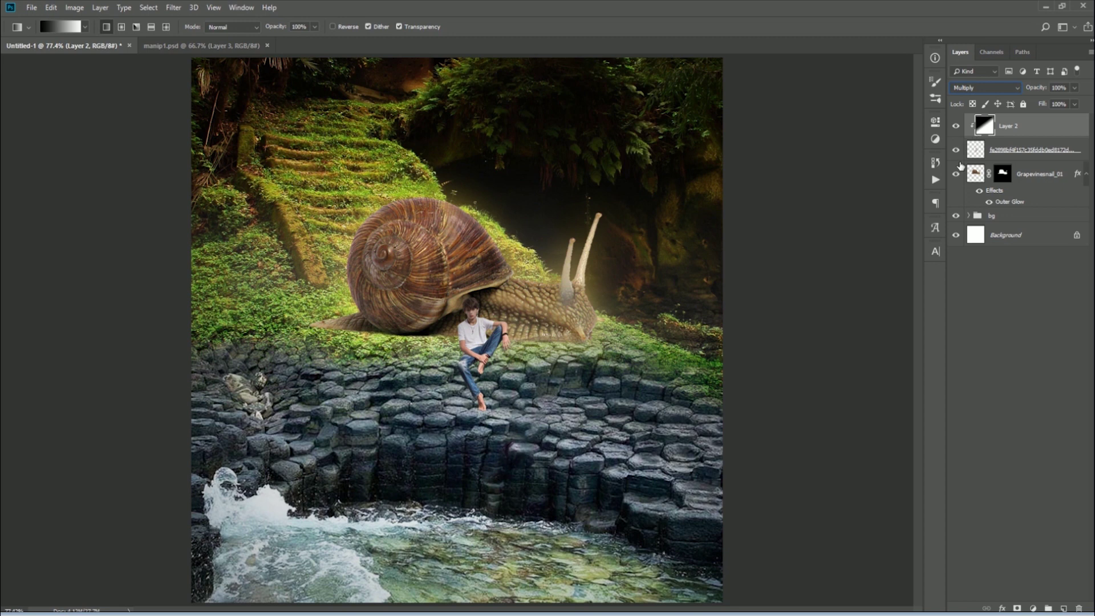
- Redraw the gradient from lower right toward the boy so his feet are lighter
key(ctrl+z)
key(ctrl+z)
key(ctrl+alt+z)
key(ctrl+alt+z)
key(ctrl+alt+z)
key(ctrl+alt+z)
mouse_move(406, 253)
mouse_down()
mouse_move(483, 338)
mouse_move(619, 332)
mouse_up()
key(ctrl+z)
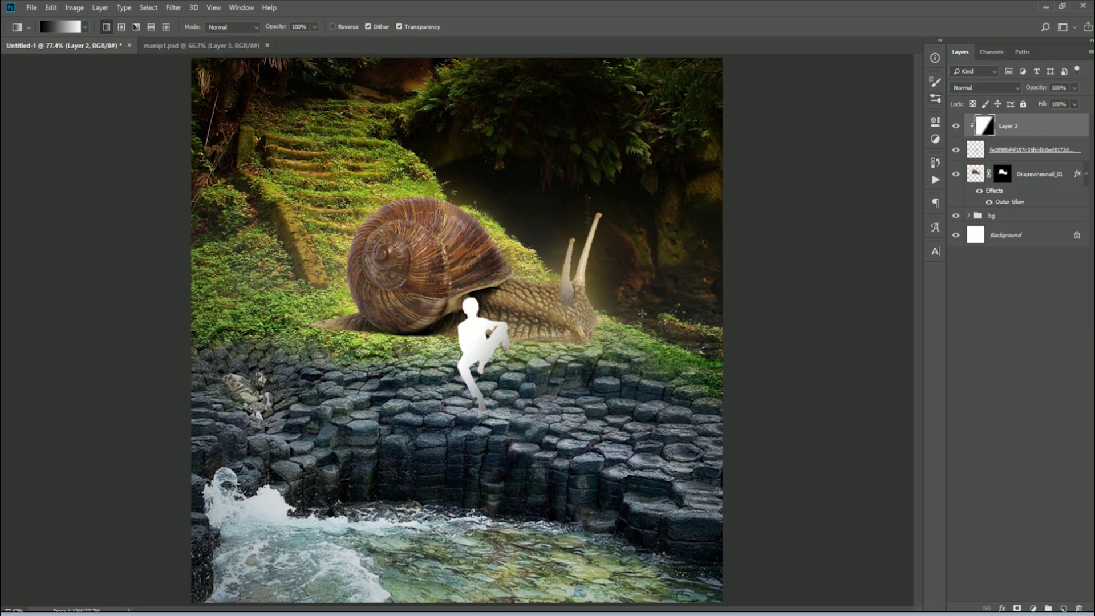
scroll(988, 88, down, 3)
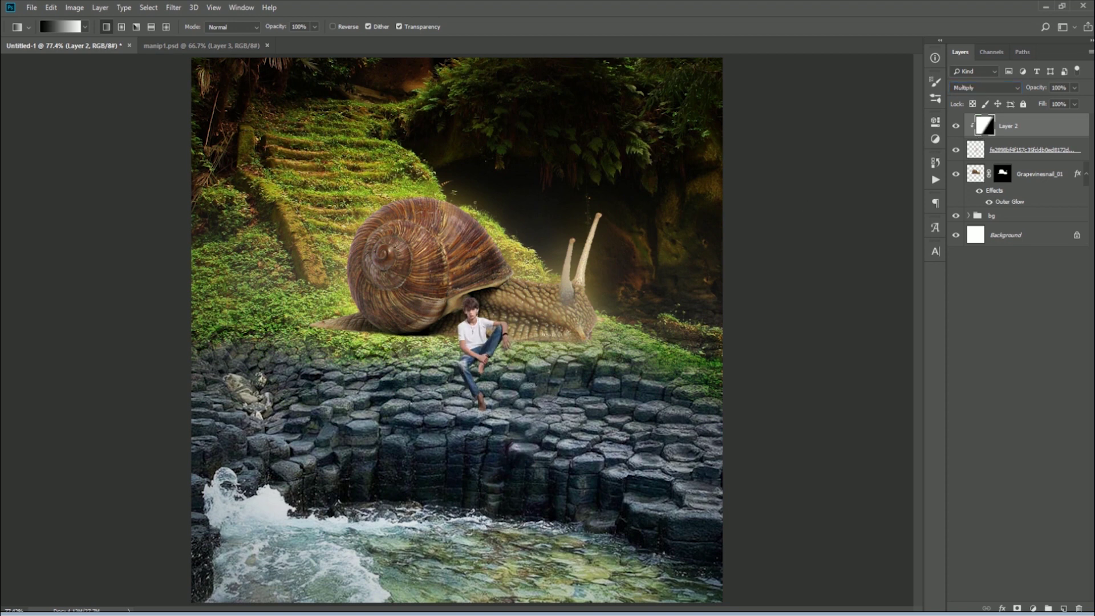
mouse_move(516, 378)
mouse_down()
mouse_move(557, 397)
mouse_move(452, 323)
mouse_up()
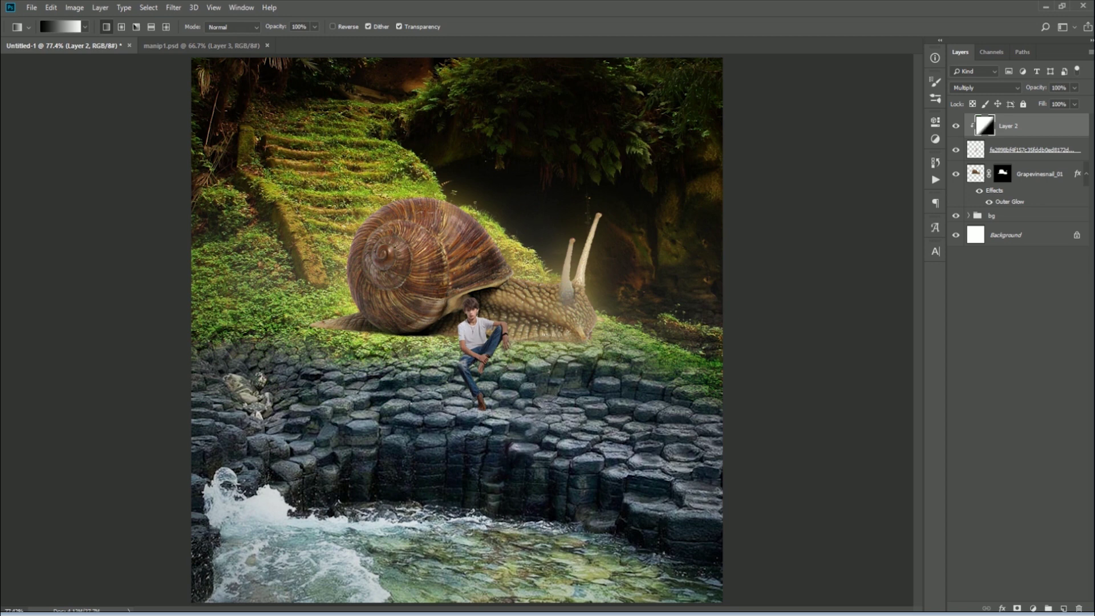
drag(596, 416, 523, 371)
drag(618, 427, 477, 336)
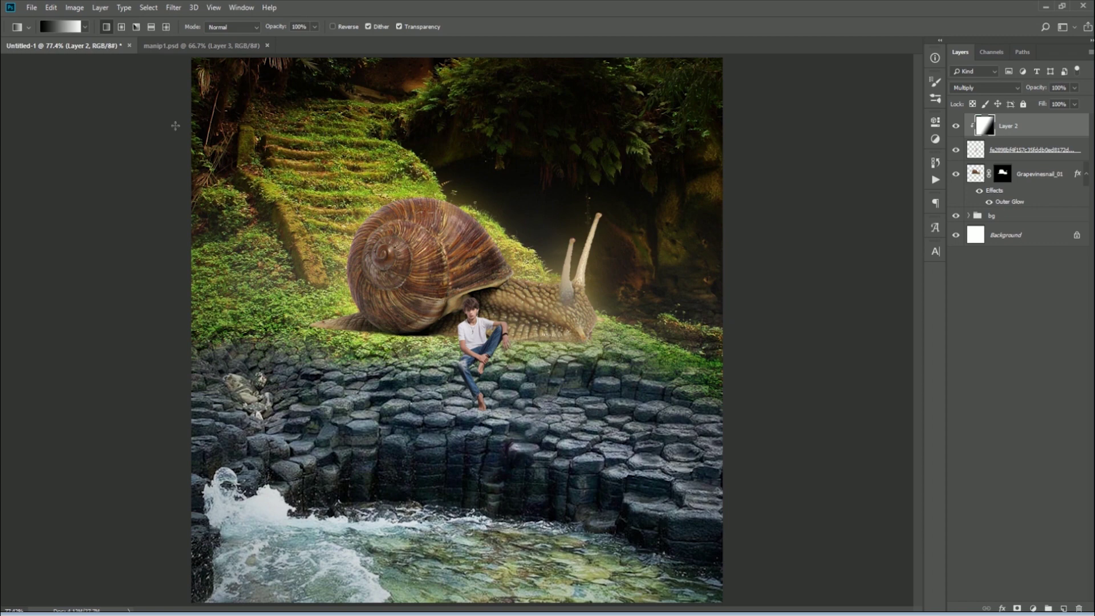
key(v)
drag(454, 359, 487, 386)
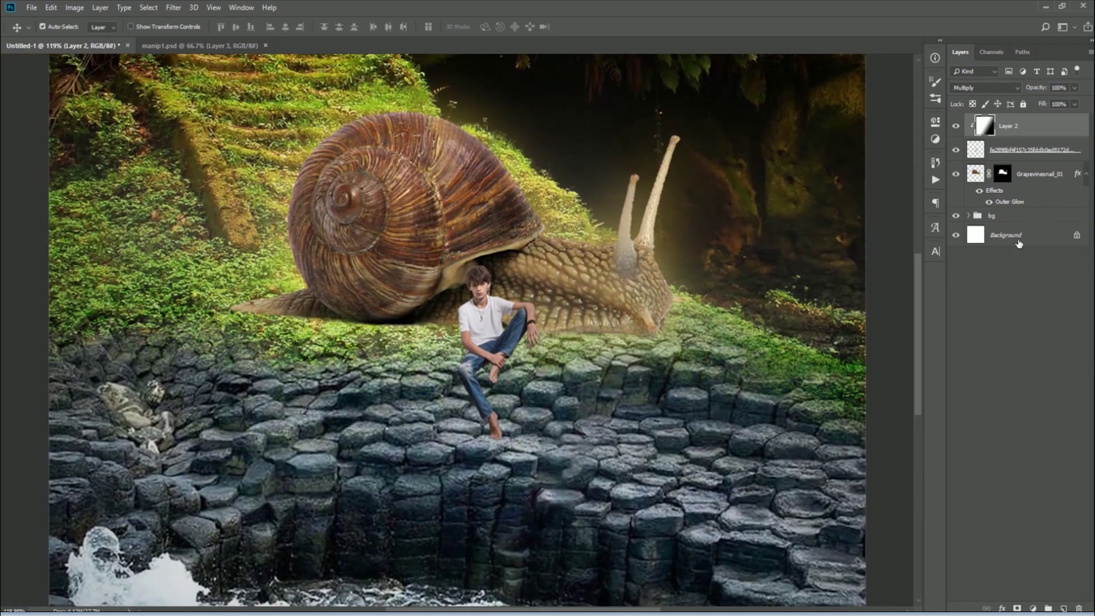
- Add a Brightness/Contrast adjustment clipped above the boy's layer, then reselect Layer 2
key(alt+bracketleft)
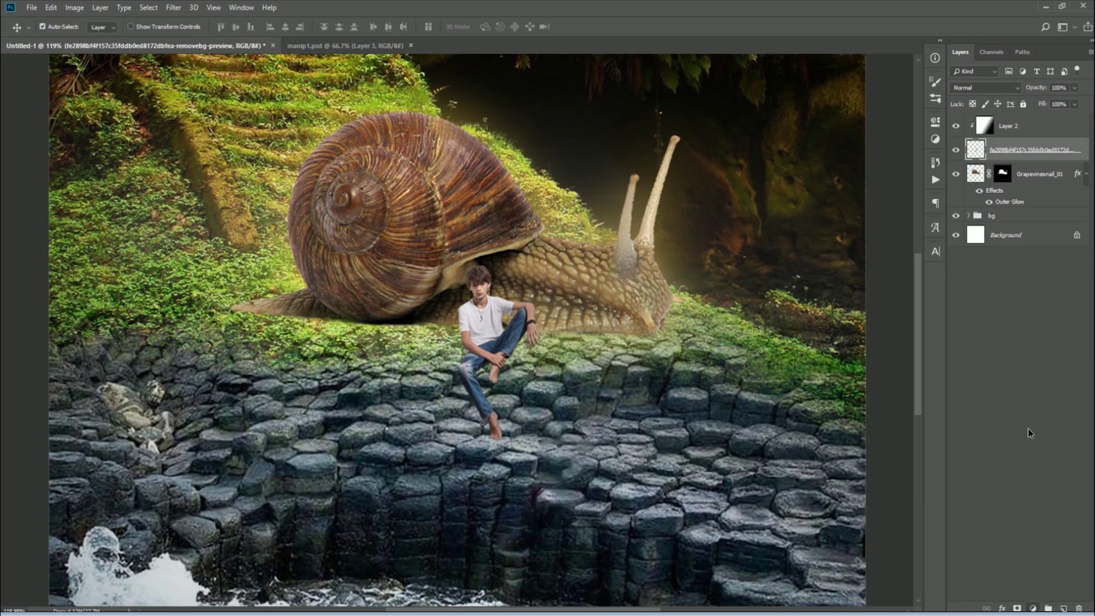
click(935, 121)
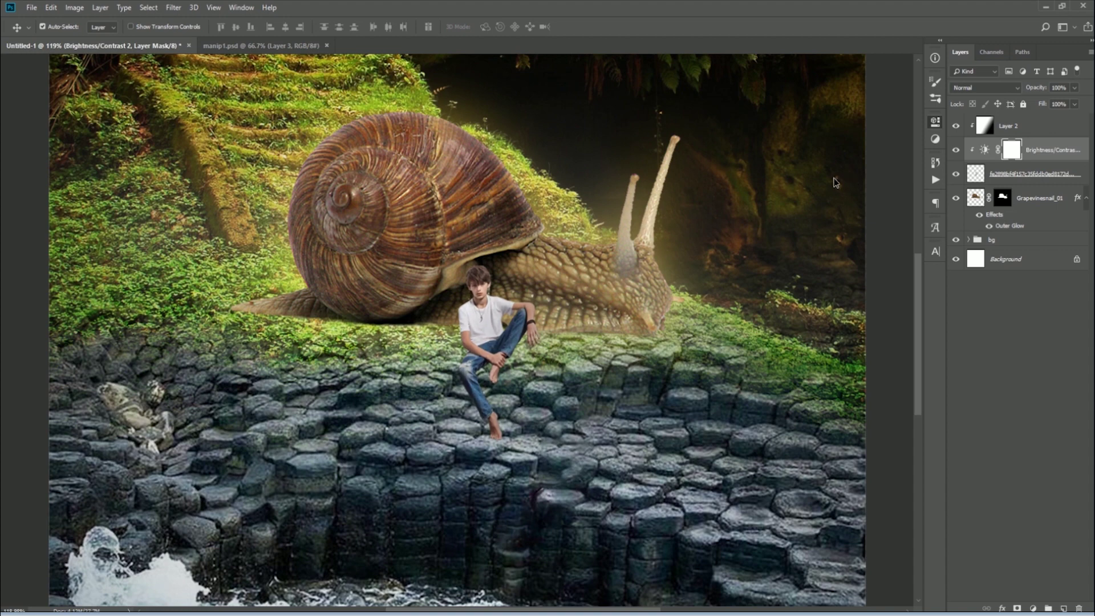
key(ctrl+minus)
key(ctrl+minus)
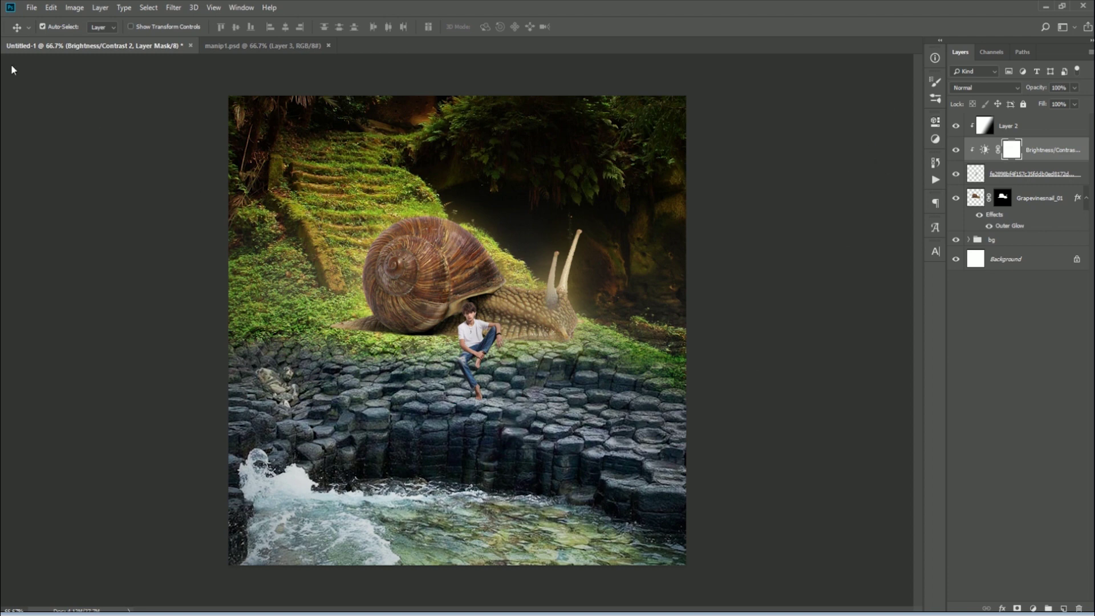
click(74, 194)
click(1008, 125)
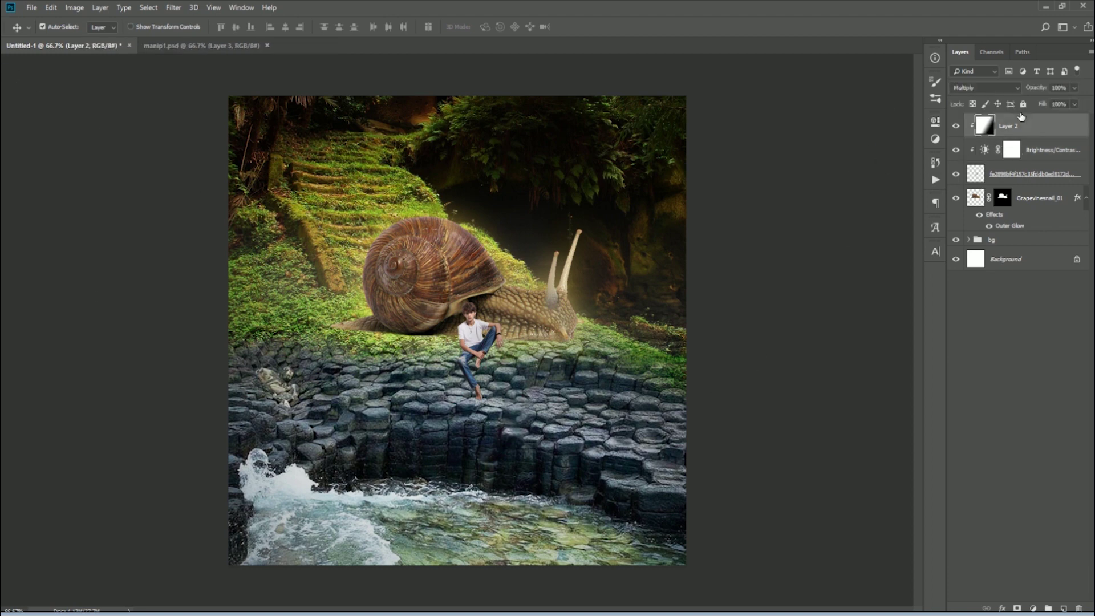
- Add a new layer below the boy's layer and ready the Brush at 40% opacity
click(1063, 608)
drag(1022, 120, 1020, 206)
scroll(522, 294, up, 5)
key(b)
key(i)
key(b)
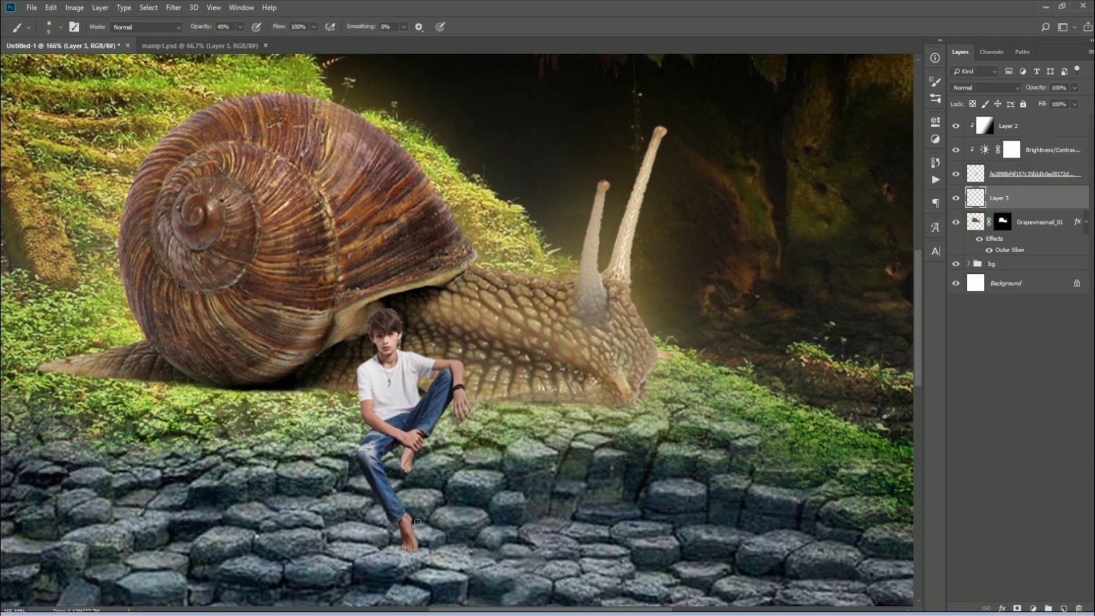
- Paint shadow along the boy's shin, around his knee and on stones beside his hand
mouse_move(409, 520)
mouse_down()
mouse_move(387, 450)
mouse_move(408, 457)
mouse_move(434, 419)
mouse_up()
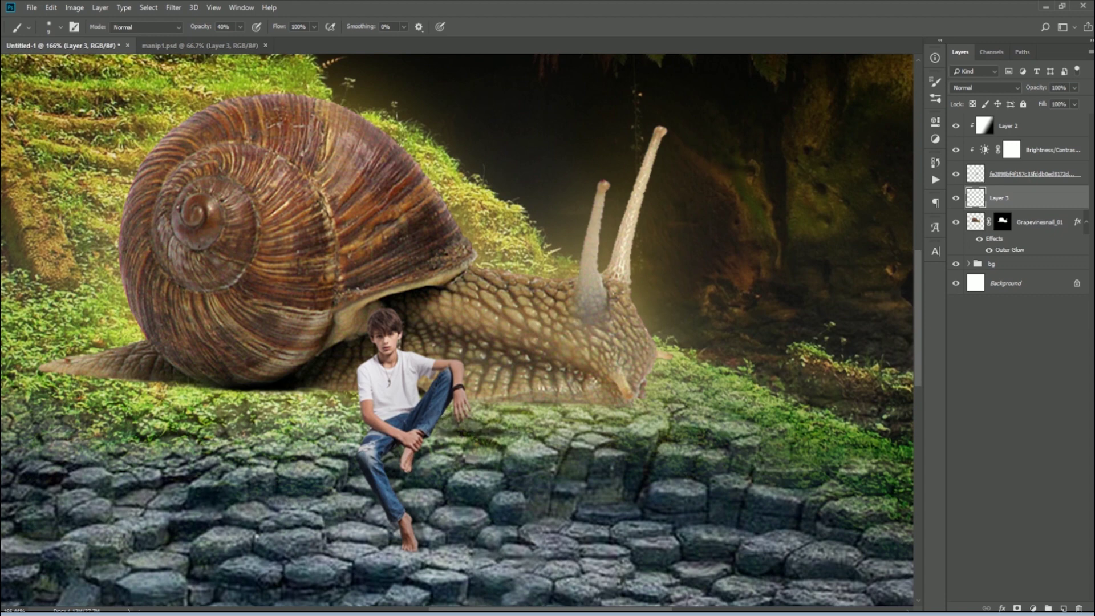
drag(434, 419, 438, 433)
key(ctrl+1)
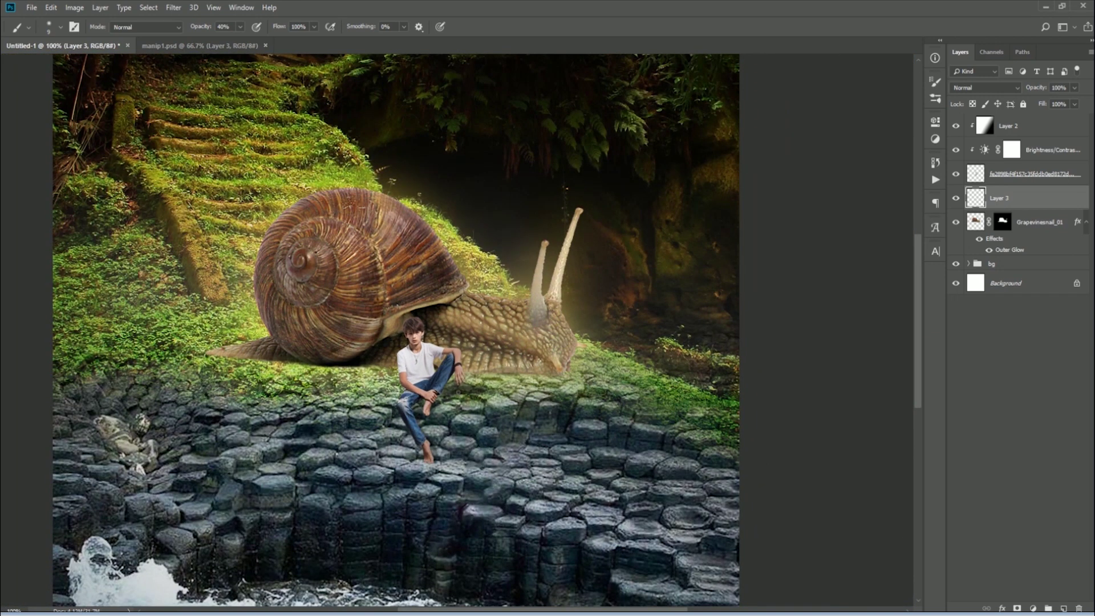
drag(454, 391, 460, 386)
mouse_move(443, 401)
mouse_down()
mouse_move(465, 394)
mouse_move(449, 391)
mouse_move(481, 392)
mouse_move(445, 400)
mouse_move(448, 387)
mouse_up()
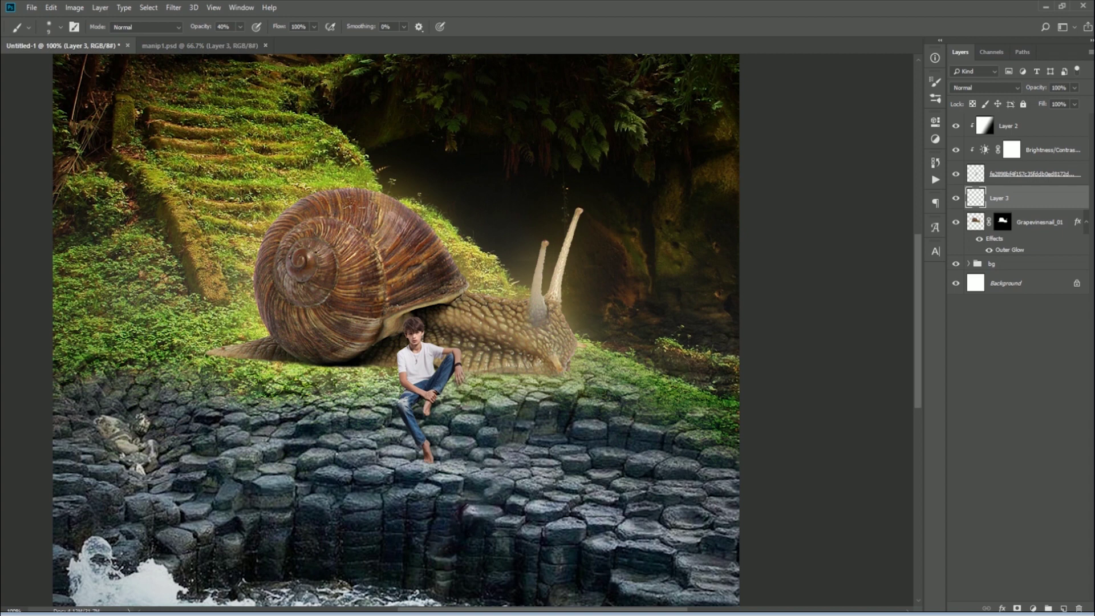
- Add more shadow right of the boy's hand, undoing one stroke, and darken stones by his knee
mouse_move(481, 387)
mouse_down()
mouse_move(469, 392)
mouse_move(479, 393)
mouse_up()
drag(490, 393, 468, 401)
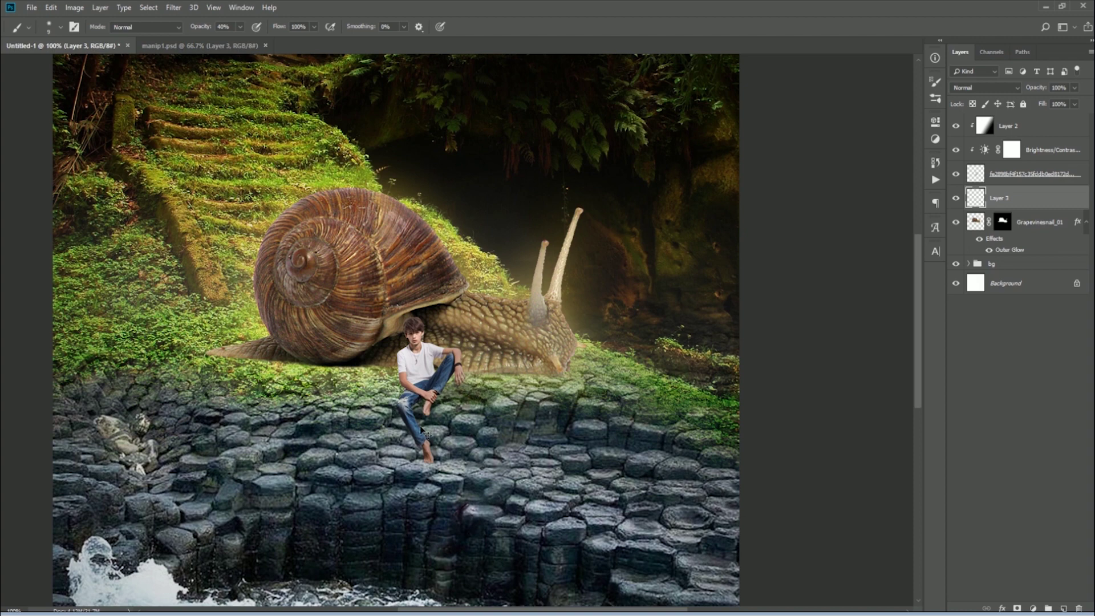
key(ctrl+z)
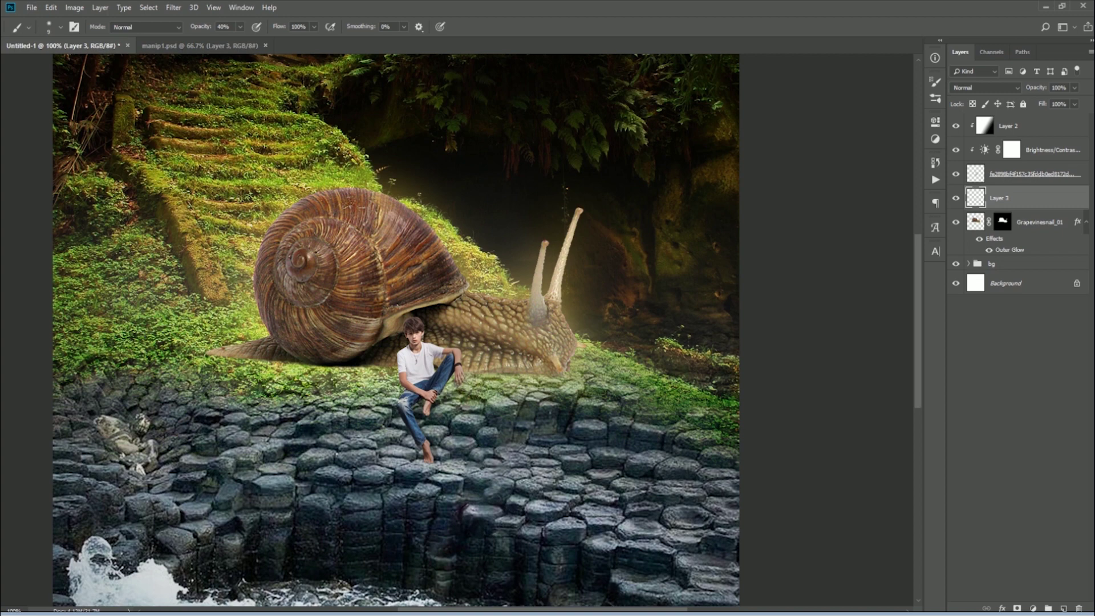
mouse_move(438, 394)
mouse_down()
mouse_move(465, 385)
mouse_move(472, 402)
mouse_move(467, 384)
mouse_up()
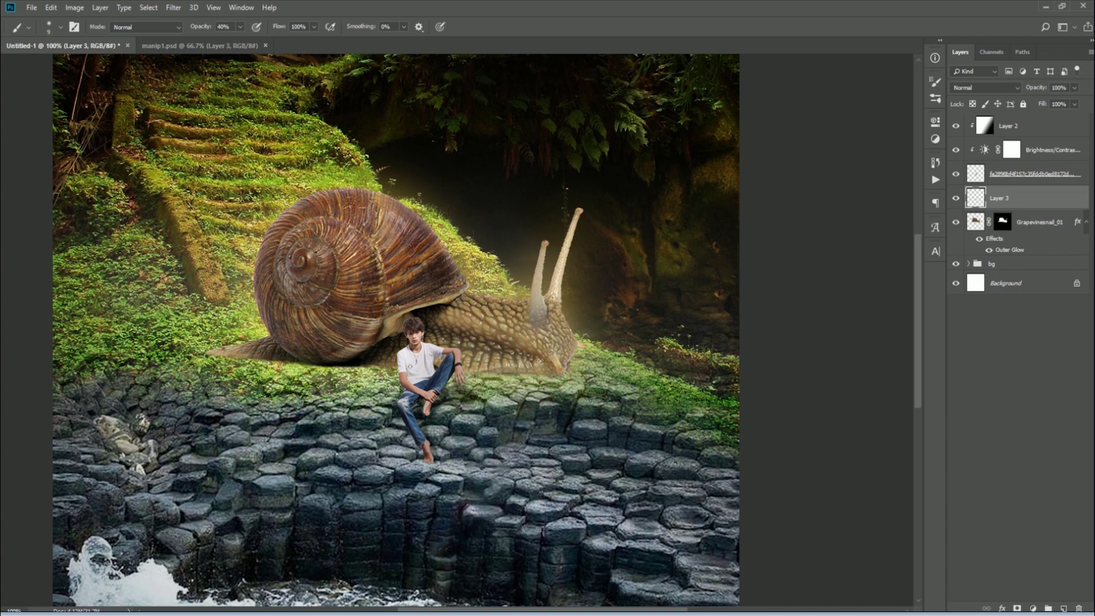
drag(393, 351, 870, 181)
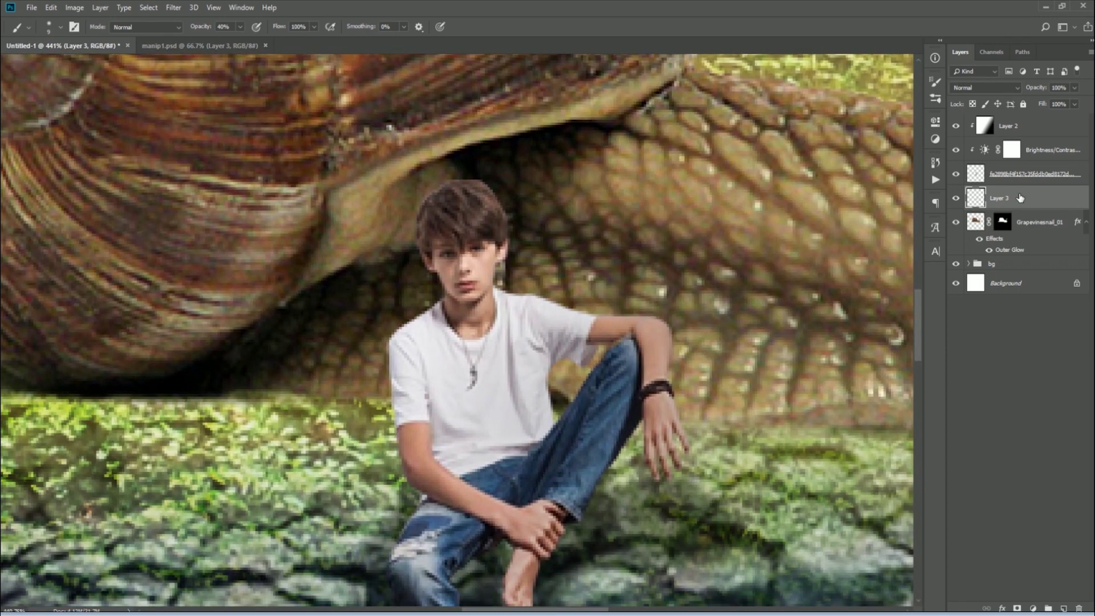
click(1021, 173)
- Clip the new layer to the boy, sample a yellow, and paint it along his hair and right shoulder
click(1063, 608)
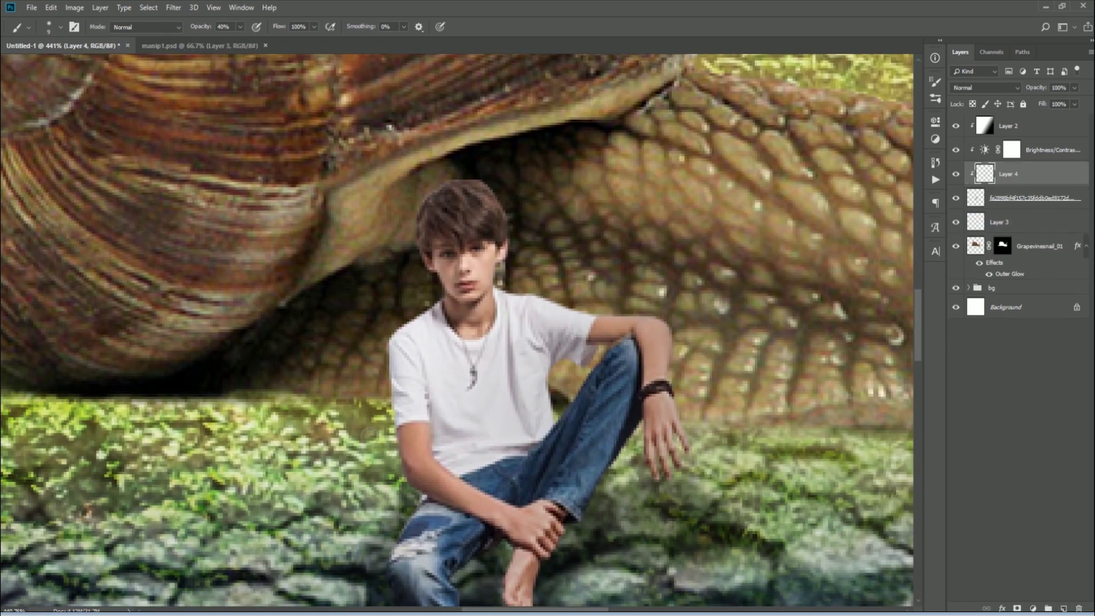
key(i)
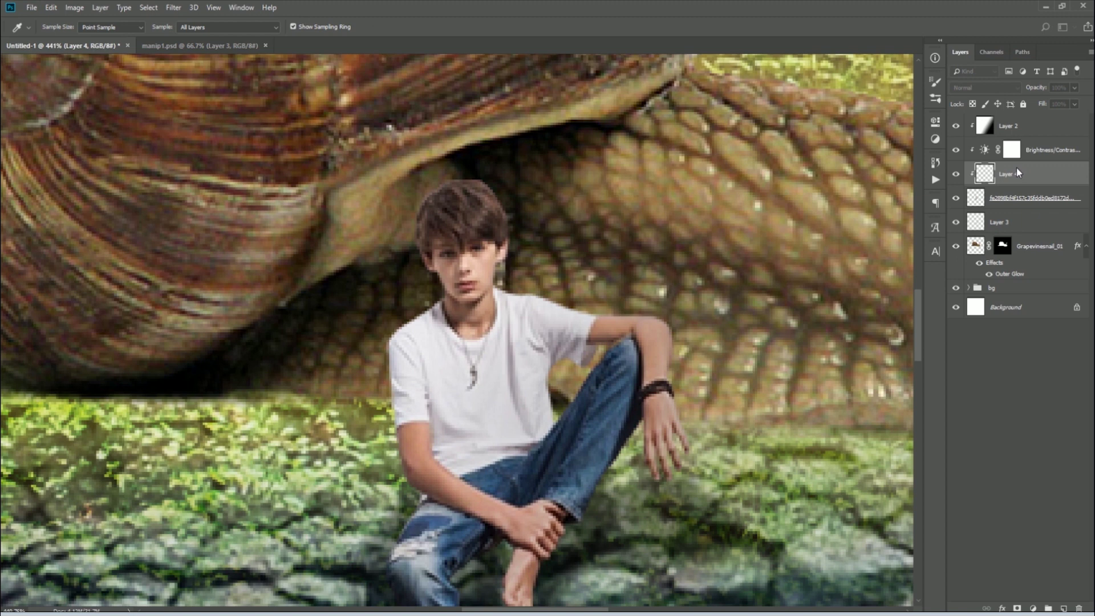
key(b)
drag(482, 183, 431, 280)
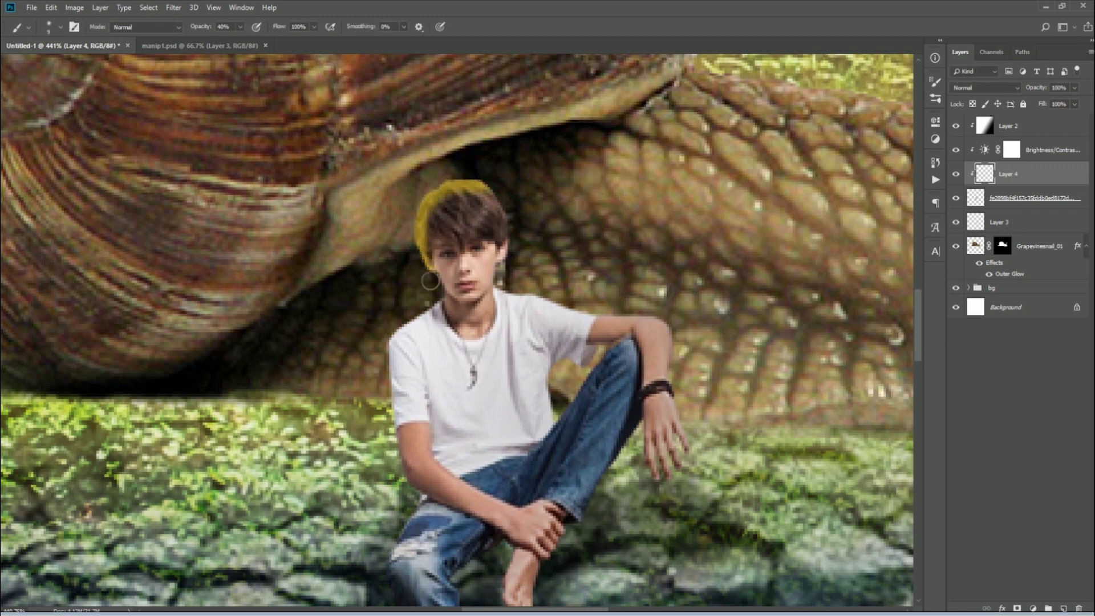
drag(546, 306, 599, 308)
- Paint yellow light along the left shoulder, down the right arm, and between shirt and knee
drag(426, 306, 393, 349)
drag(393, 439, 443, 504)
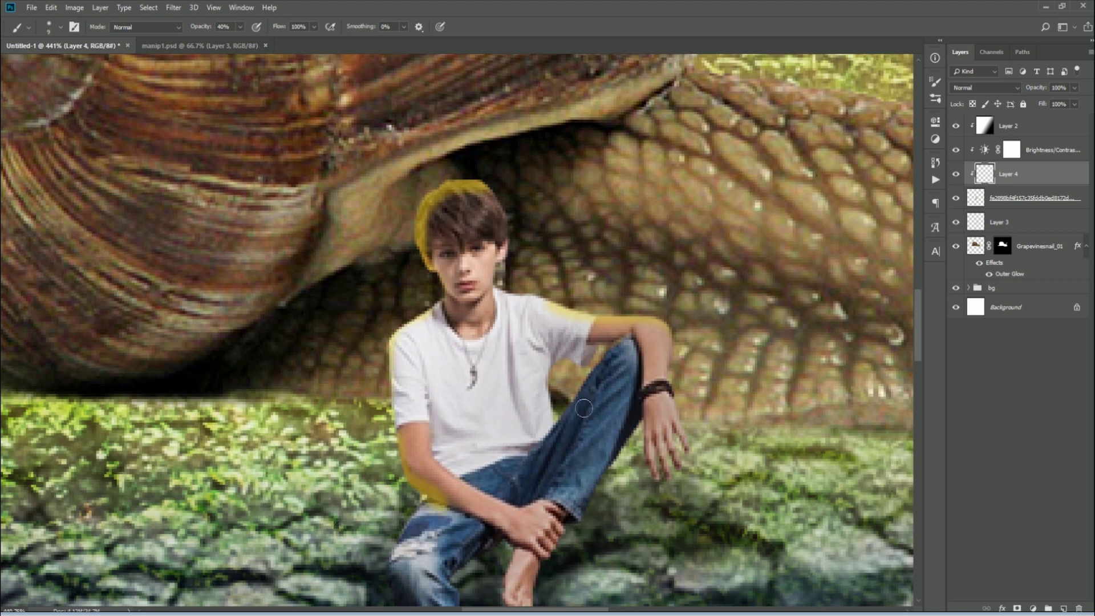
mouse_move(589, 354)
mouse_down()
mouse_move(556, 402)
mouse_move(555, 390)
mouse_up()
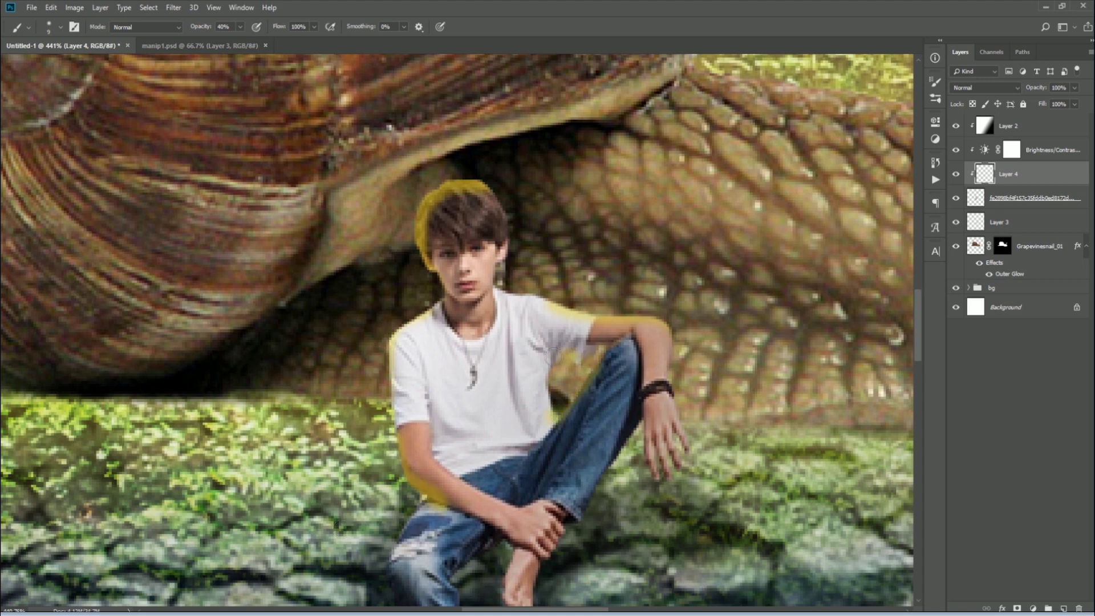
drag(568, 356, 542, 402)
- Switch to the Eraser at size 10 and fit the whole composition in view
scroll(999, 87, down, 3)
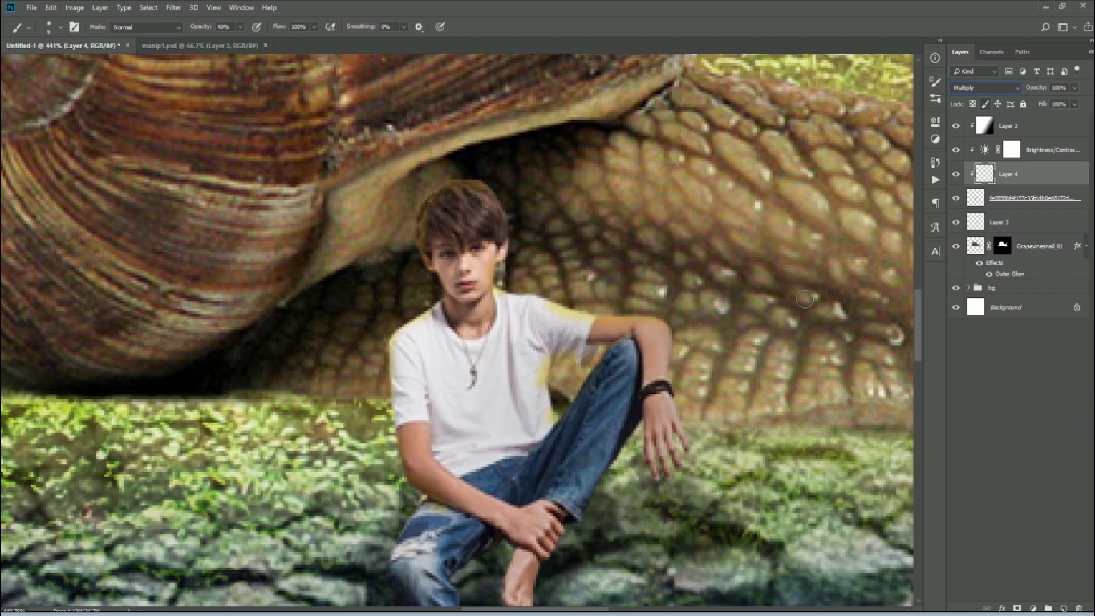
key(ctrl+1)
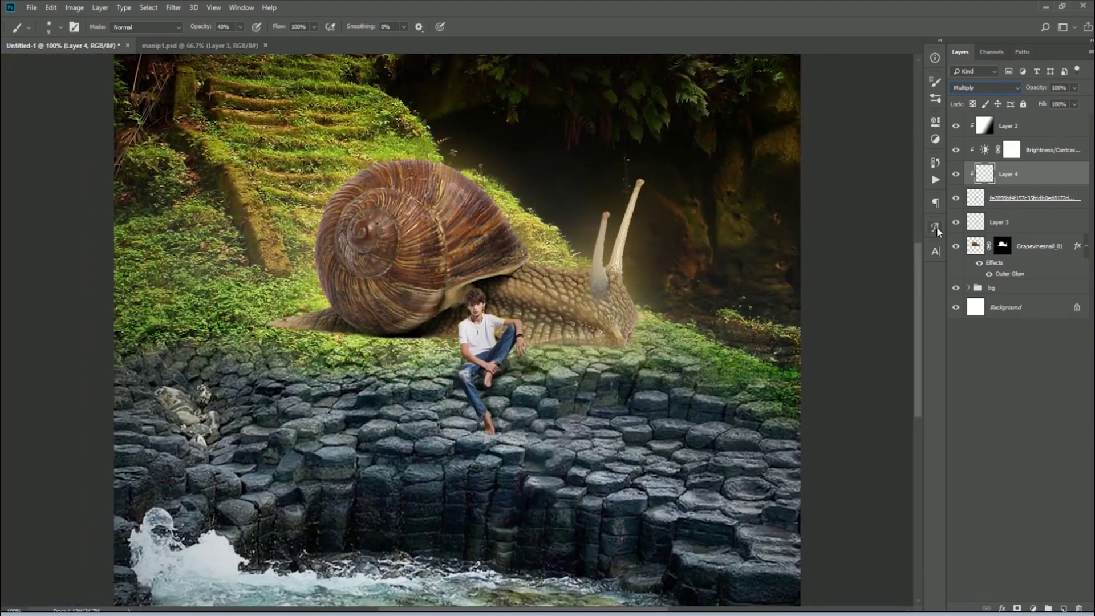
scroll(490, 309, up, 5)
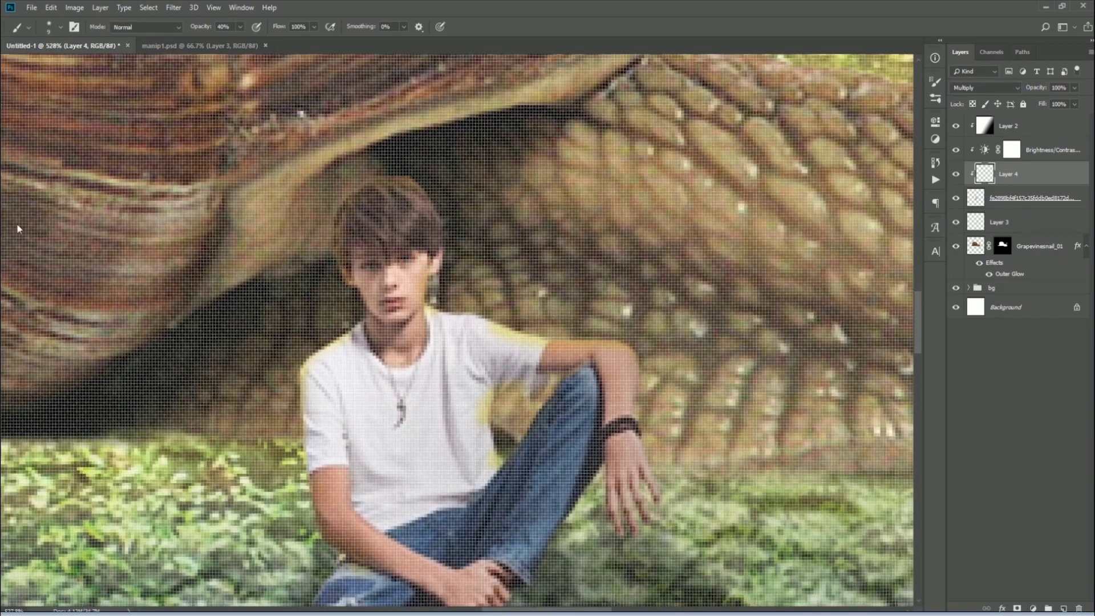
key(e)
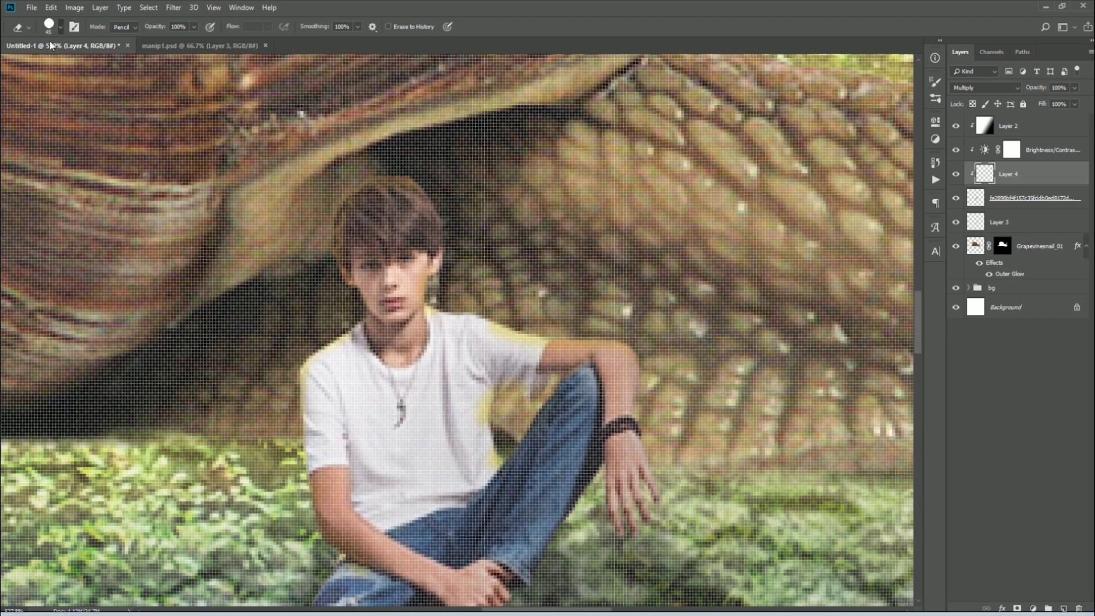
key(bracketleft)
key(bracketleft)
key(bracketleft)
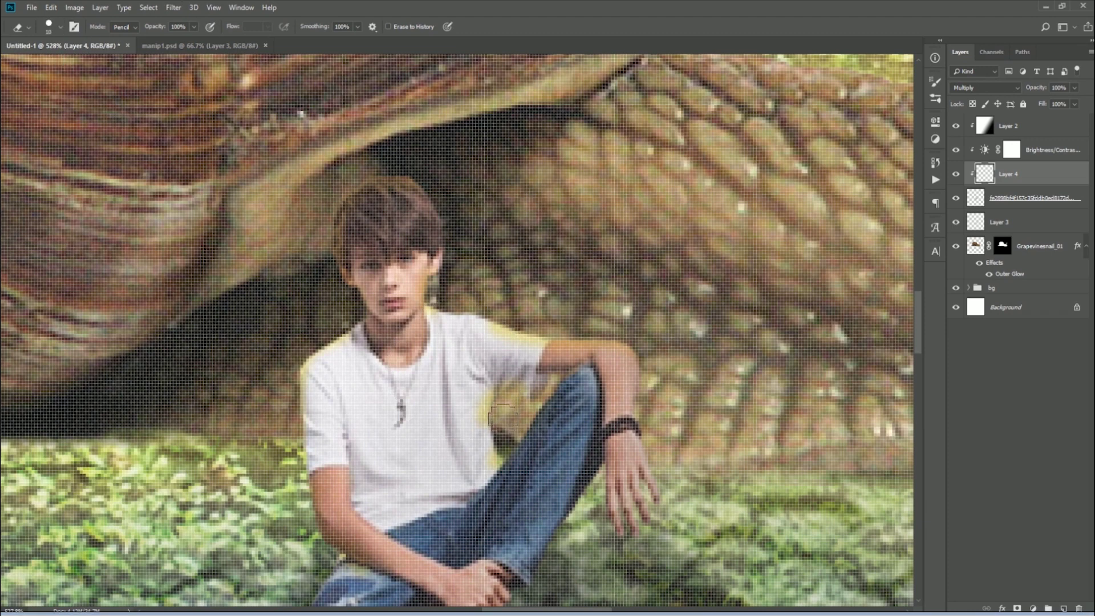
key(ctrl+0)
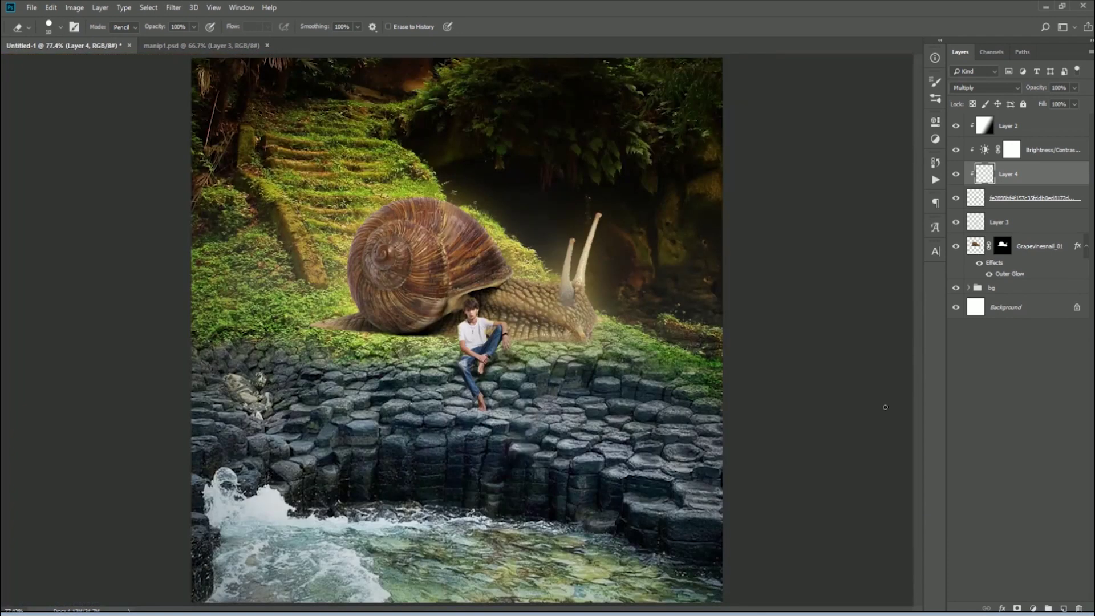
key(space)
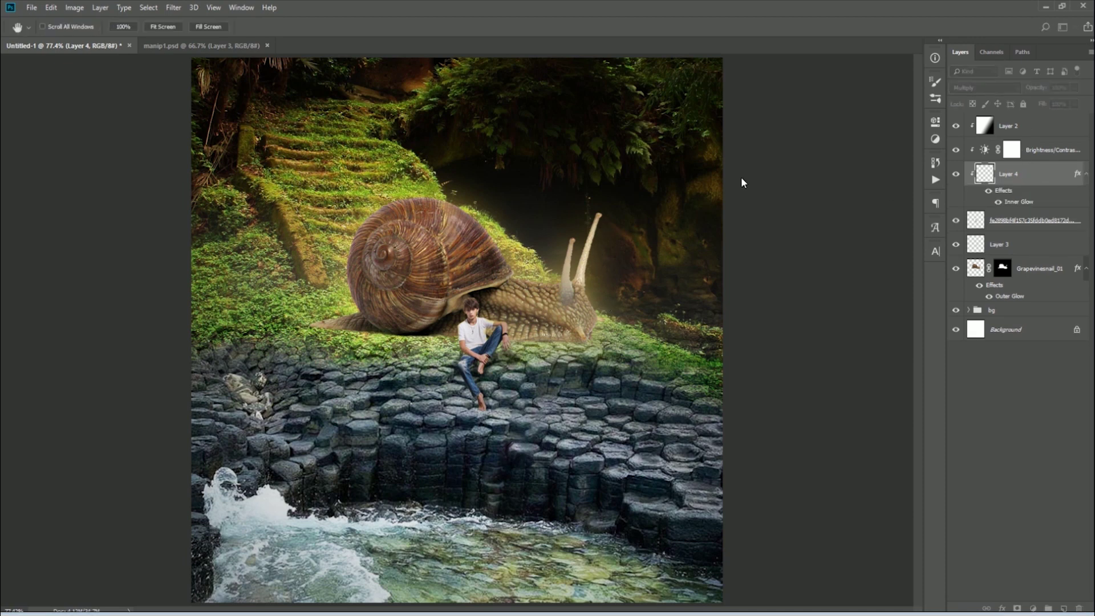
- Raise the yellow light layer's opacity to 55%
key(space)
key(e)
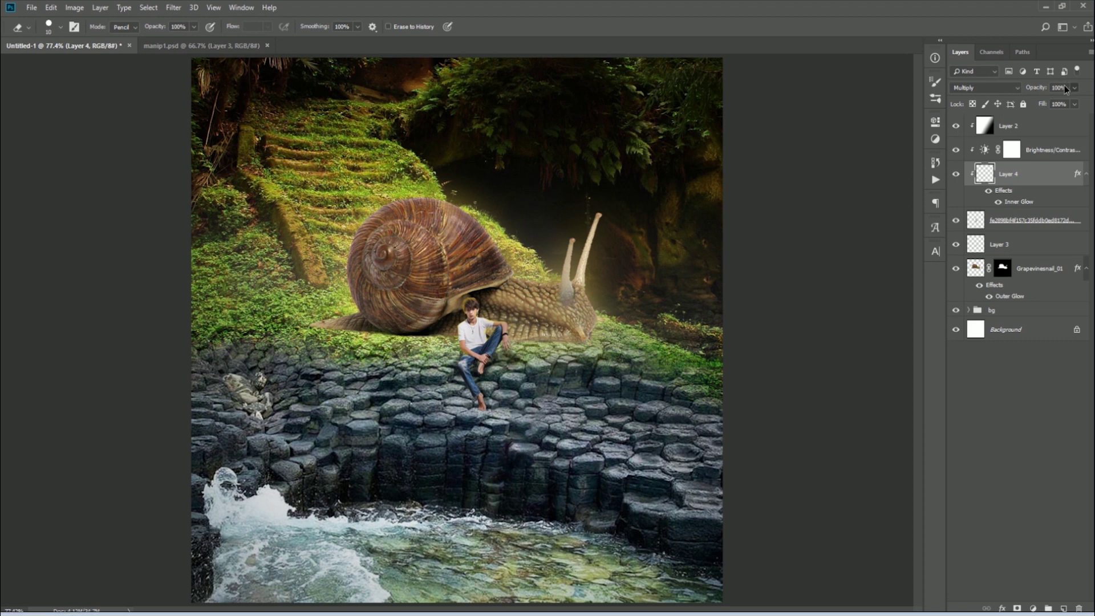
drag(1029, 98, 1048, 103)
- Place the moss image above Layer 2, shrunk to about 9.6% beside the snail
click(1013, 417)
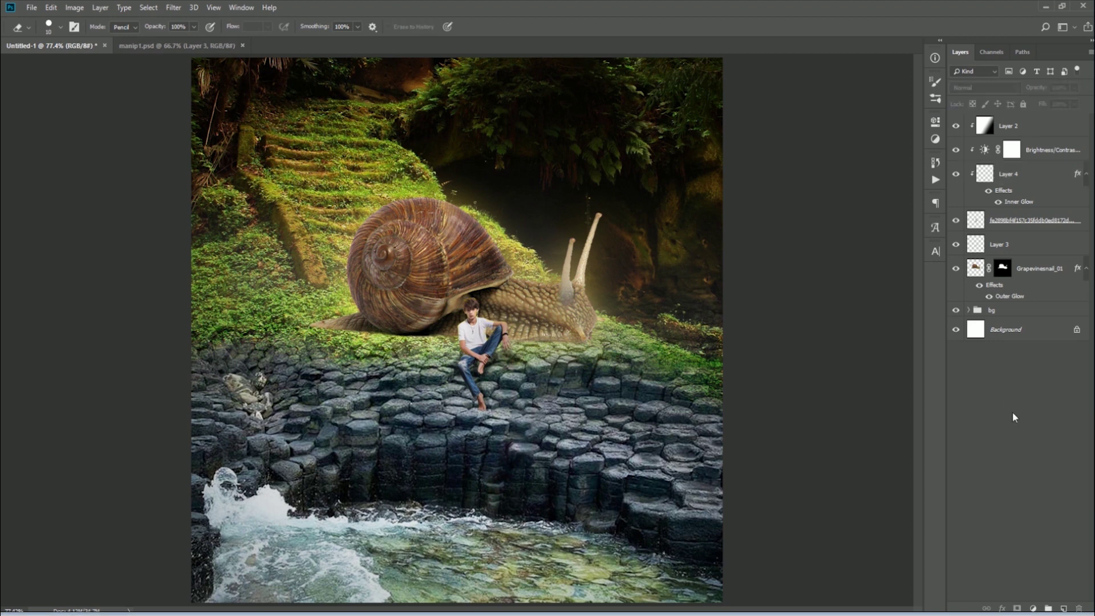
click(993, 131)
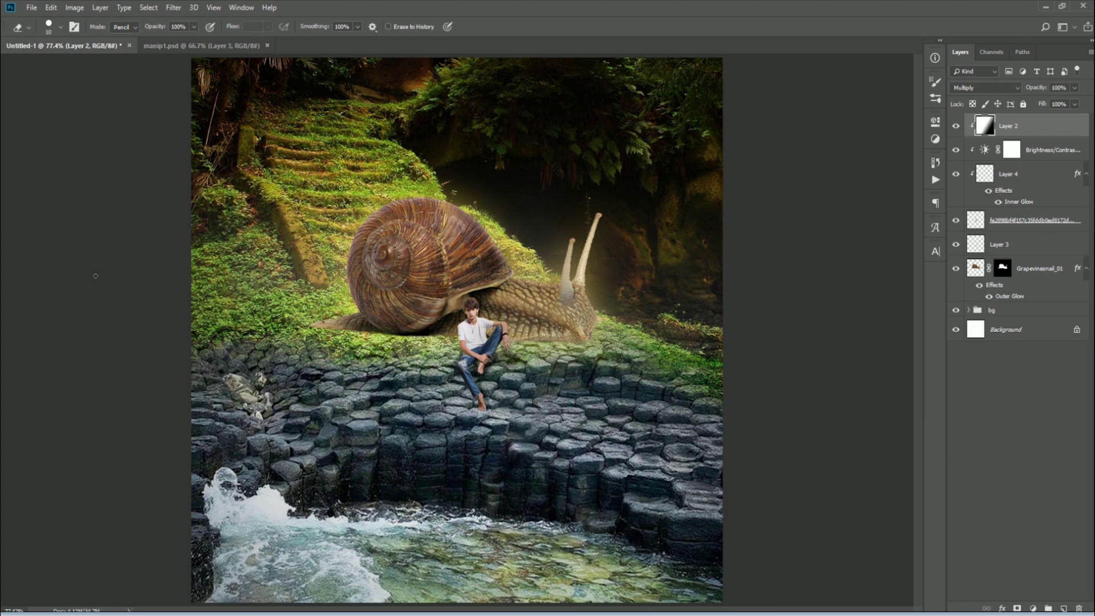
drag(721, 122, 494, 300)
mouse_move(473, 346)
mouse_down()
mouse_move(355, 356)
mouse_move(372, 365)
mouse_move(355, 344)
mouse_up()
- Commit the moss placement and trace a path selection around the moss patch
key(Return)
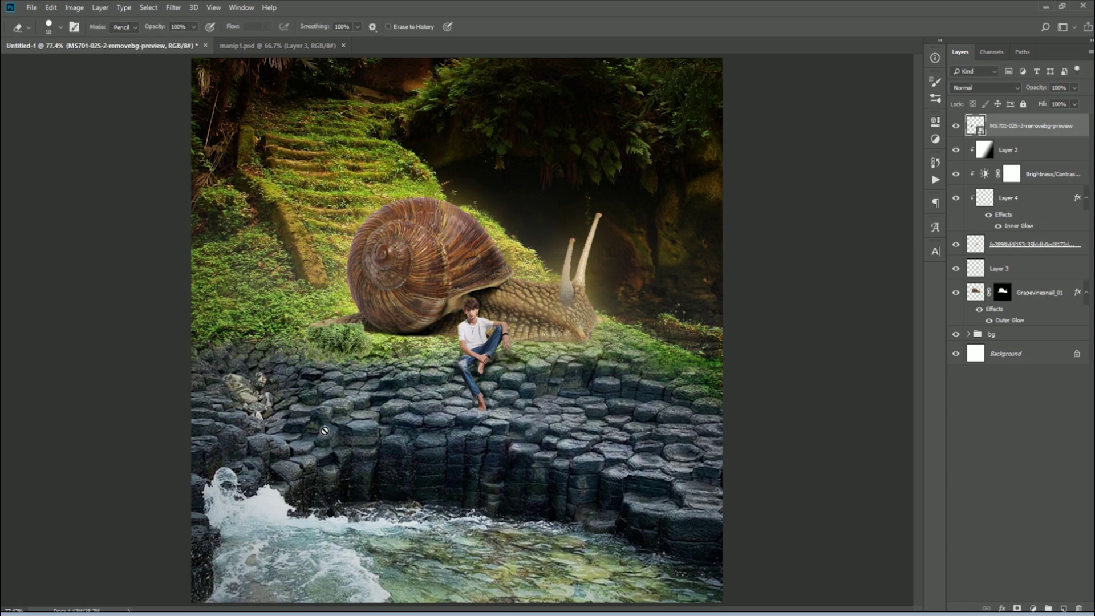
key(m)
drag(292, 401, 379, 341)
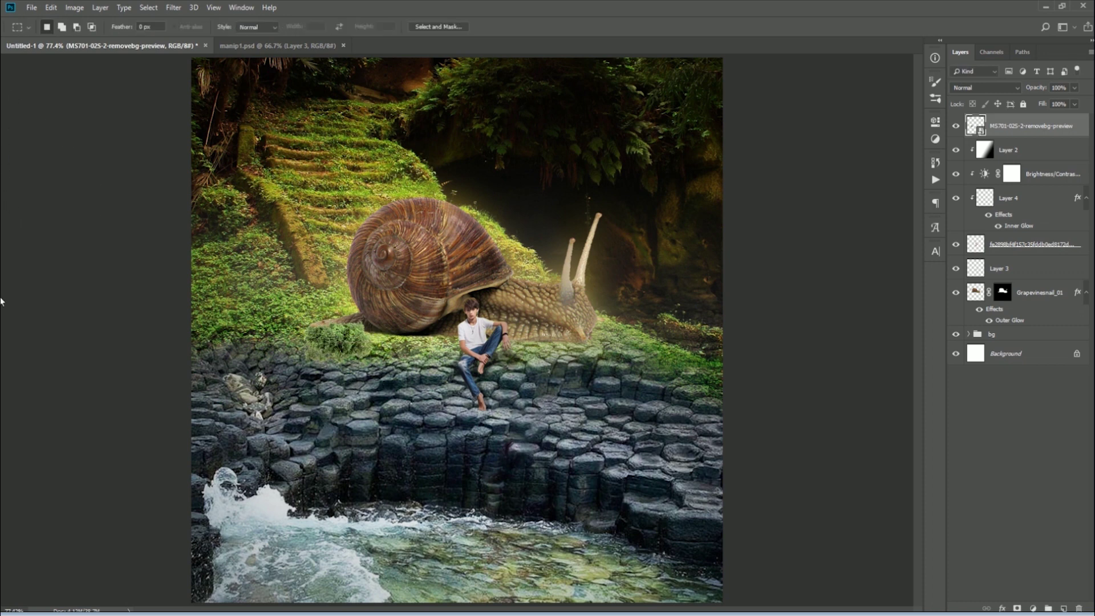
key(p)
click(300, 342)
click(351, 341)
click(374, 342)
click(321, 381)
click(285, 362)
click(301, 342)
key(ctrl+Return)
- Move the selected moss patch onto the rocks and flip it horizontally
key(v)
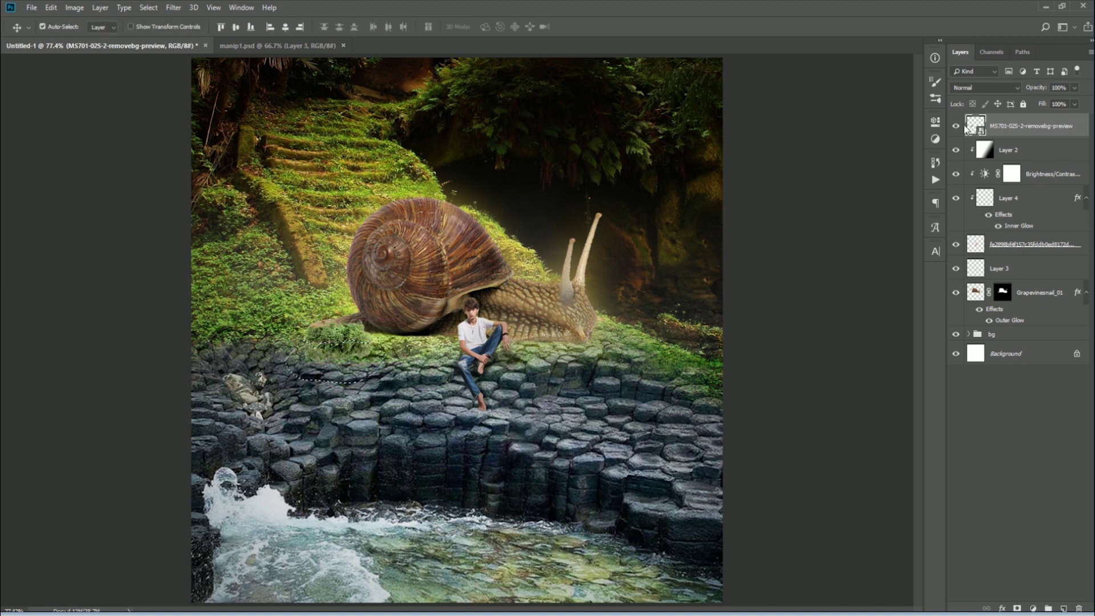
drag(319, 360, 385, 366)
key(ctrl+t)
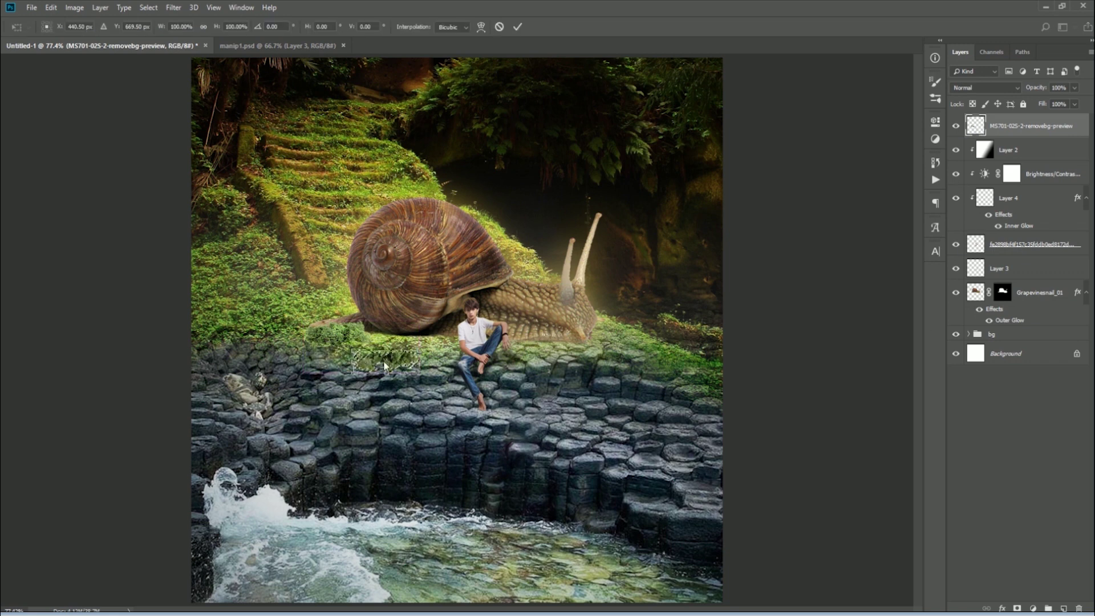
drag(399, 370, 410, 341)
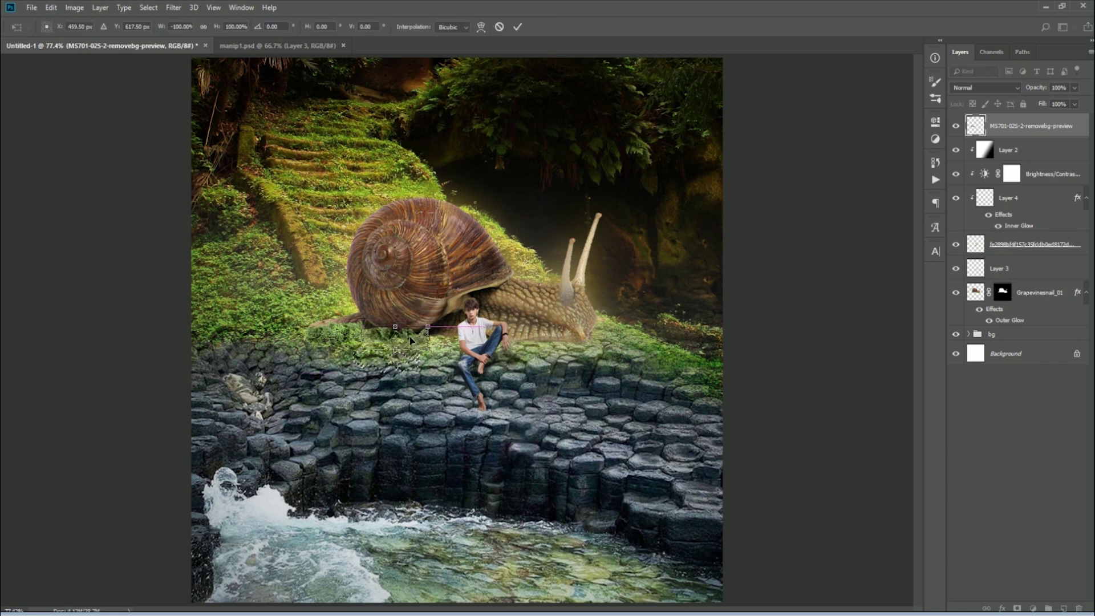
key(Return)
- Nudge the moss patch up beside the shell and hide the layer behind a black mask
key(ctrl+d)
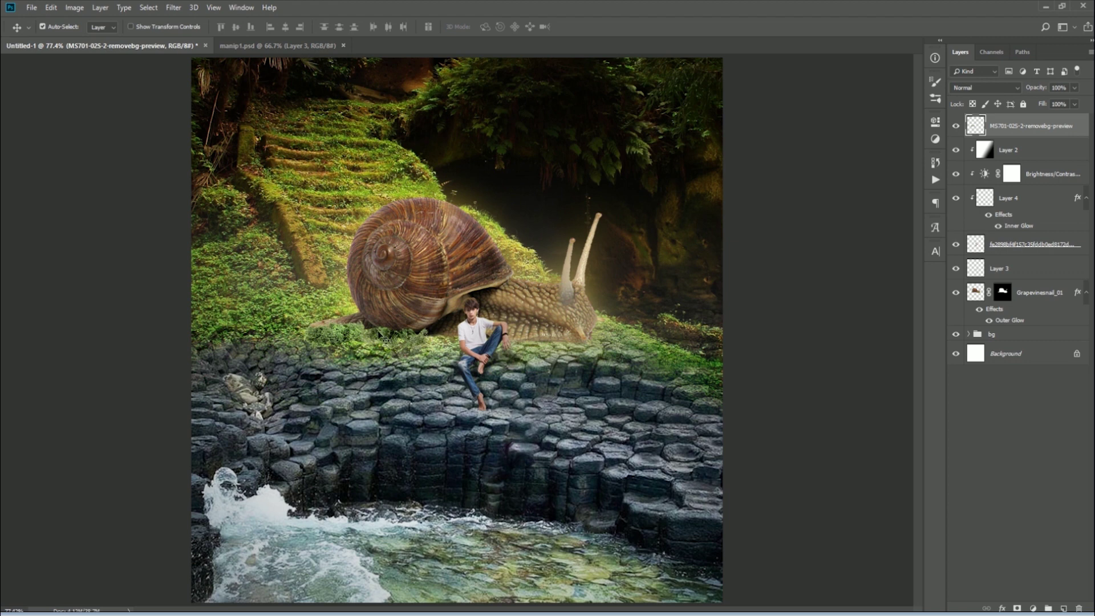
key(ctrl+shift+d)
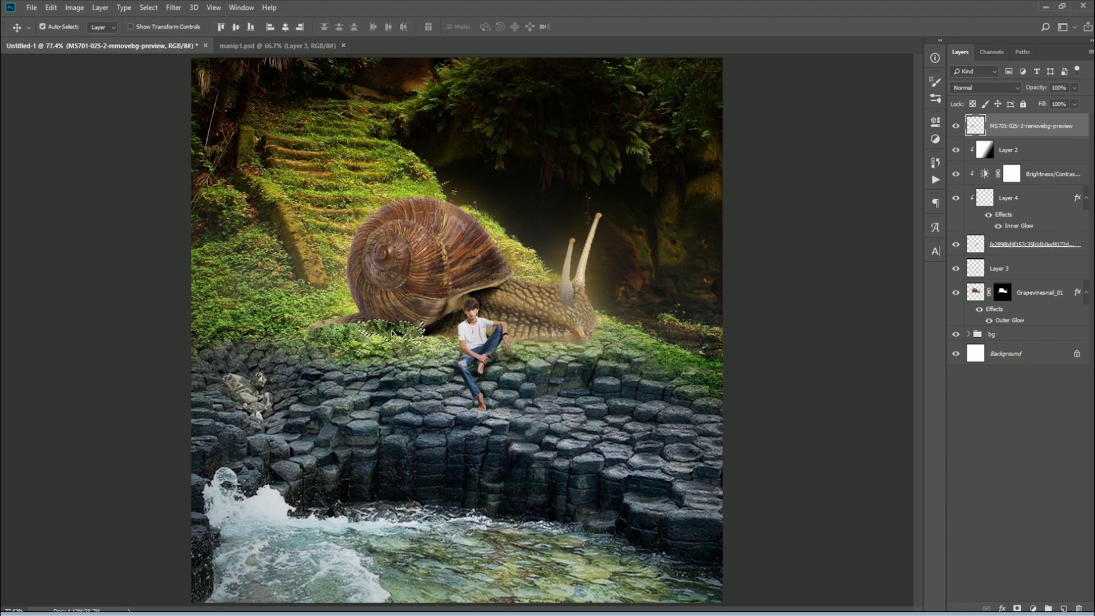
drag(391, 331, 401, 332)
key(ctrl+d)
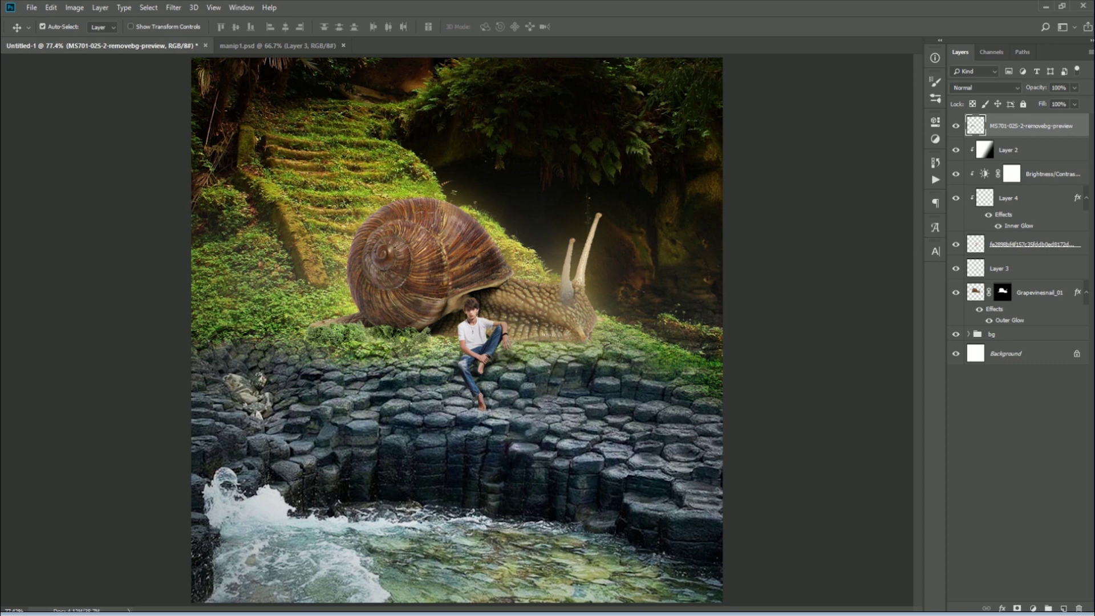
key(b)
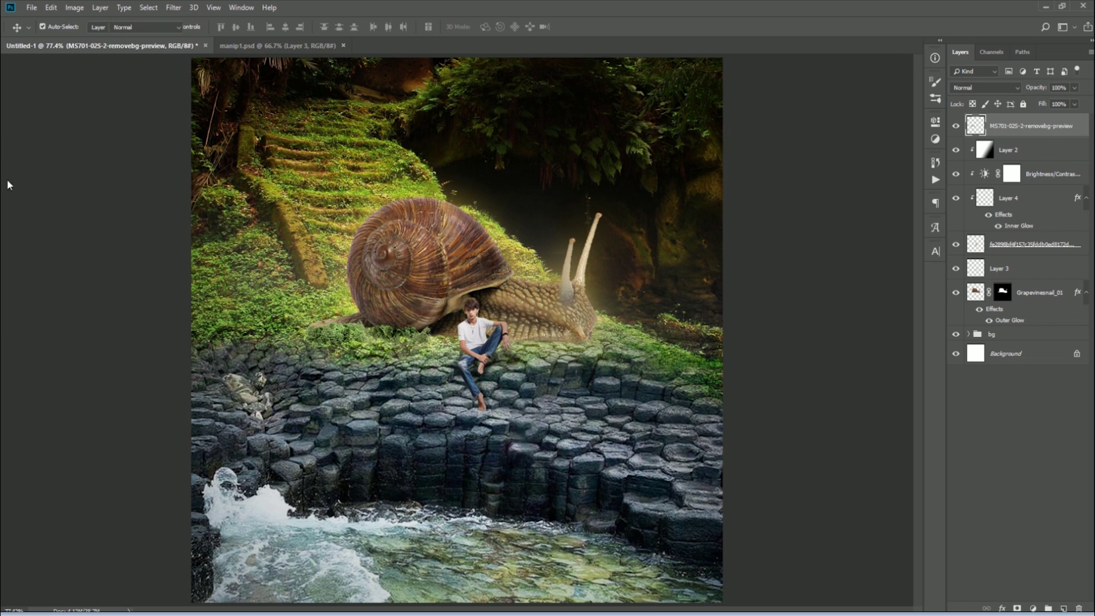
alt+click(1017, 608)
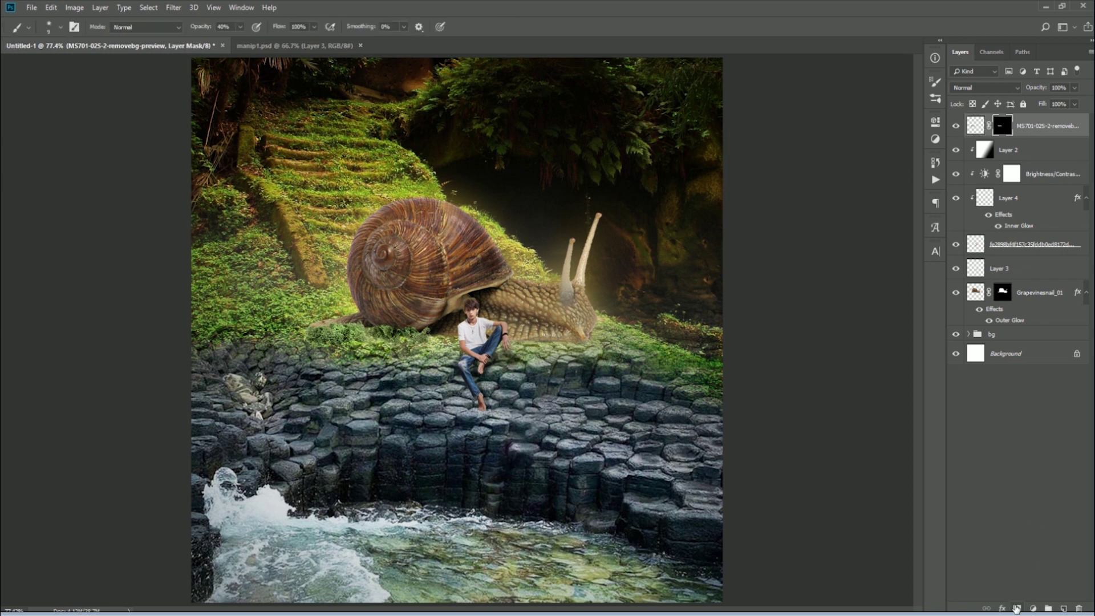
- Paint the grass back in along the snail's base, extending further right
scroll(343, 329, up, 4)
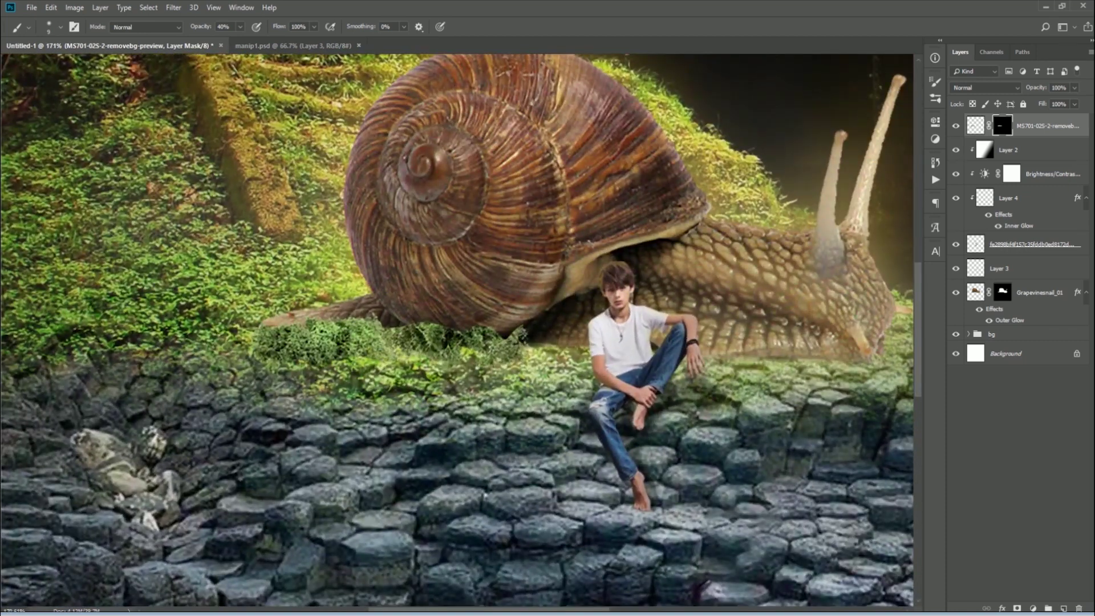
drag(362, 348, 447, 358)
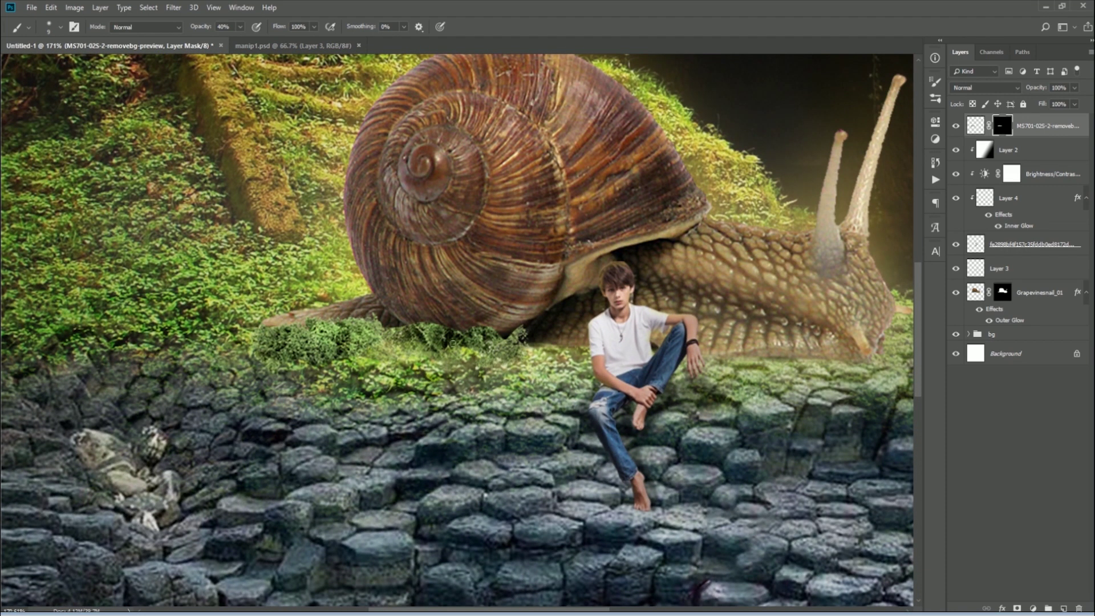
drag(388, 324, 530, 333)
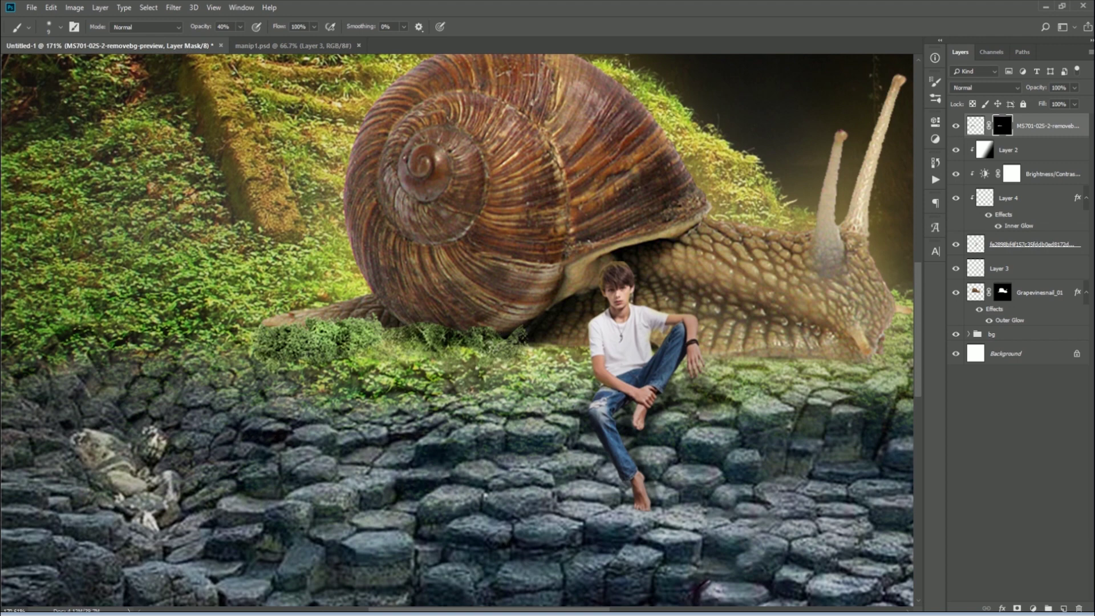
- Duplicate the grass patch beside the boy and start transforming the copy
key(ctrl+0)
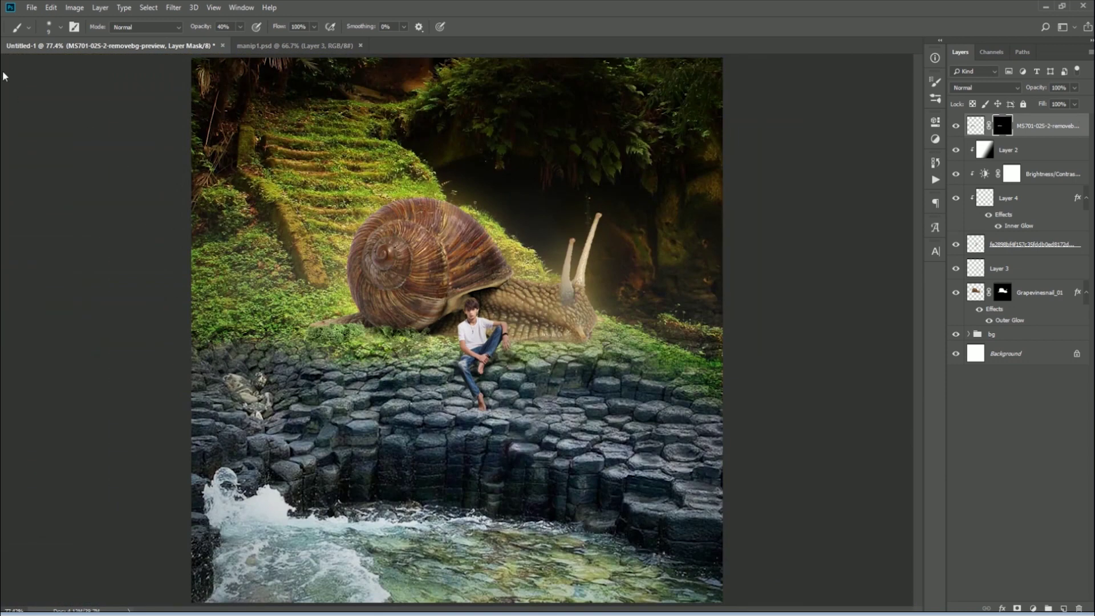
key(v)
drag(354, 328, 549, 337)
key(ctrl+t)
- Flip the grass copy beside the boy and move both grass layers lower, below Layer 4
drag(605, 340, 584, 335)
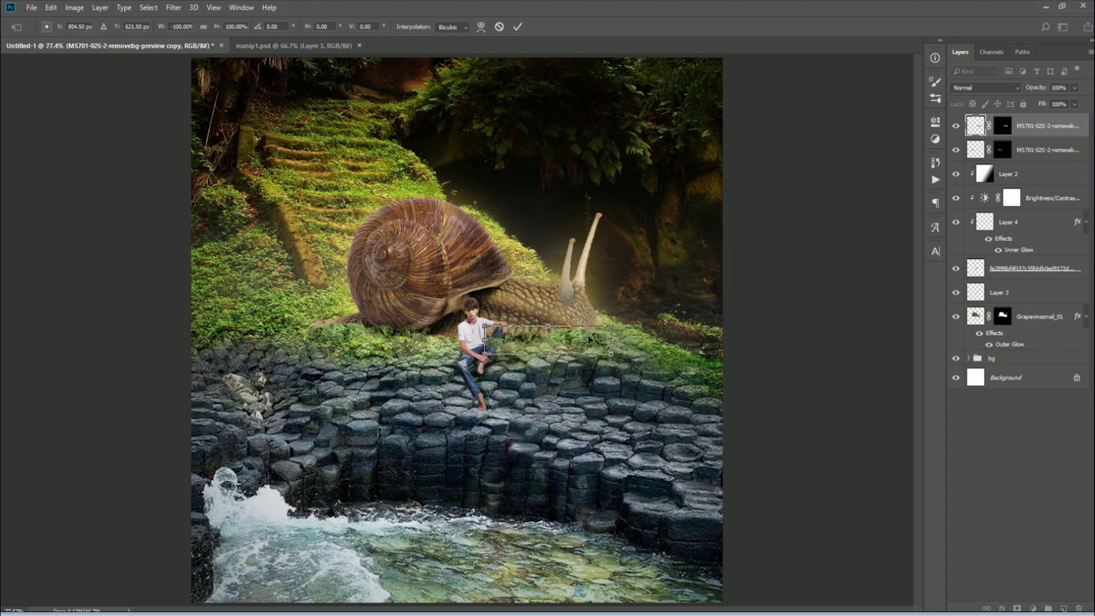
key(Return)
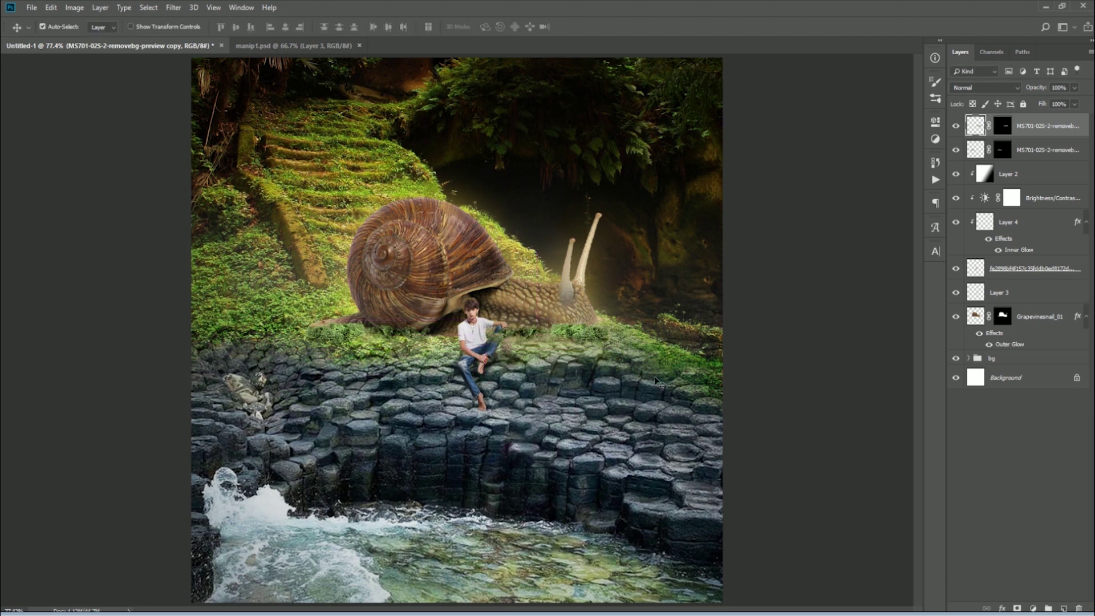
shift+click(1045, 151)
drag(1045, 151, 1006, 257)
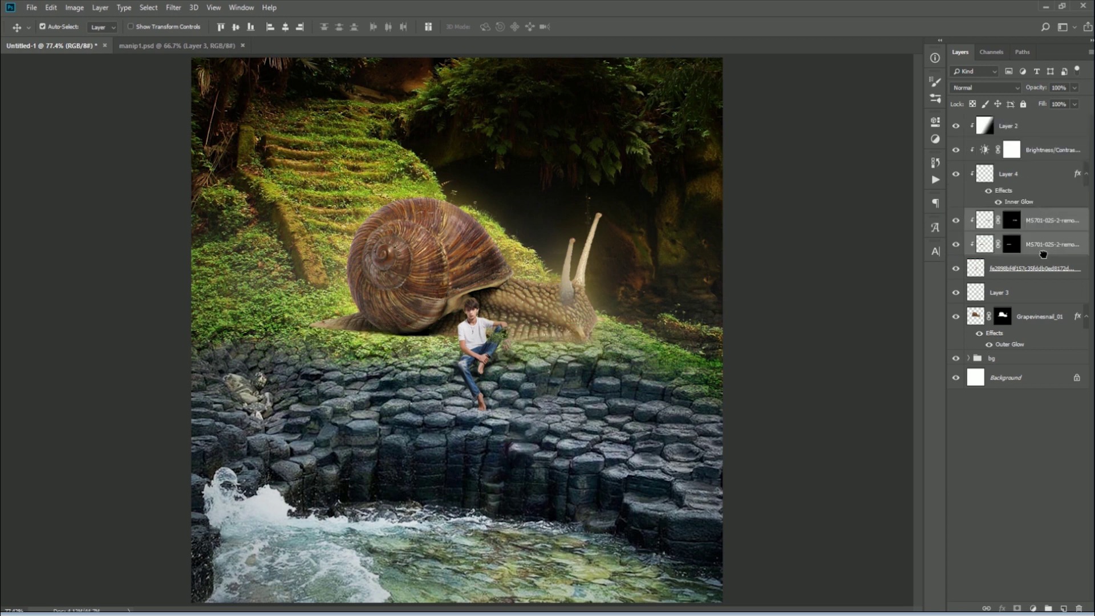
drag(1045, 247, 1045, 281)
- Reshape the grass strip under the snail by distorting, shifting and slightly rotating it
drag(576, 337, 568, 337)
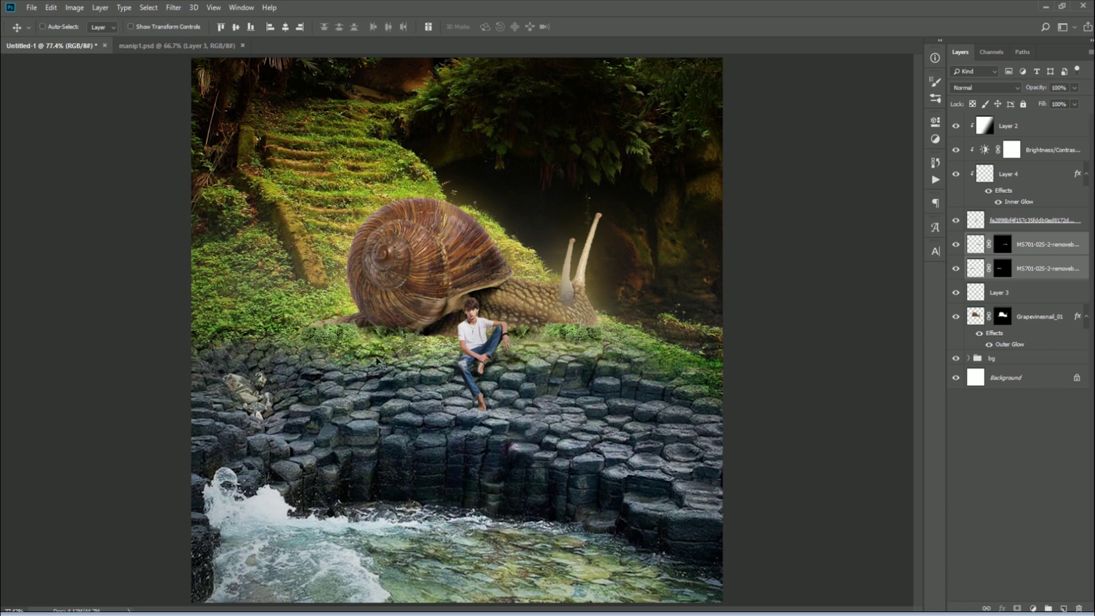
key(ctrl+t)
drag(298, 353, 302, 343)
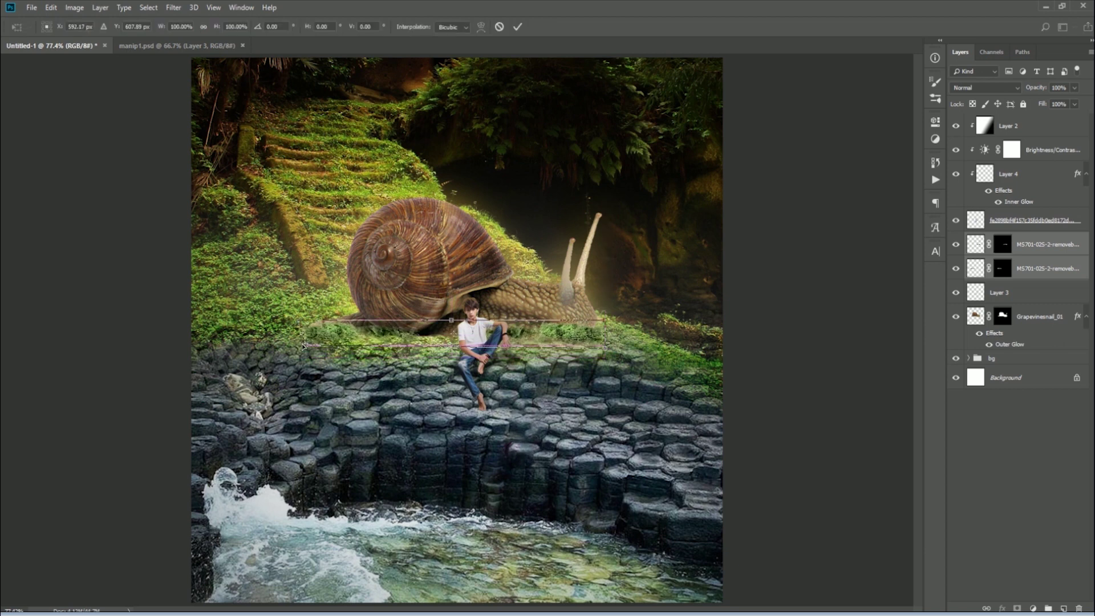
drag(399, 335, 403, 332)
drag(582, 342, 574, 333)
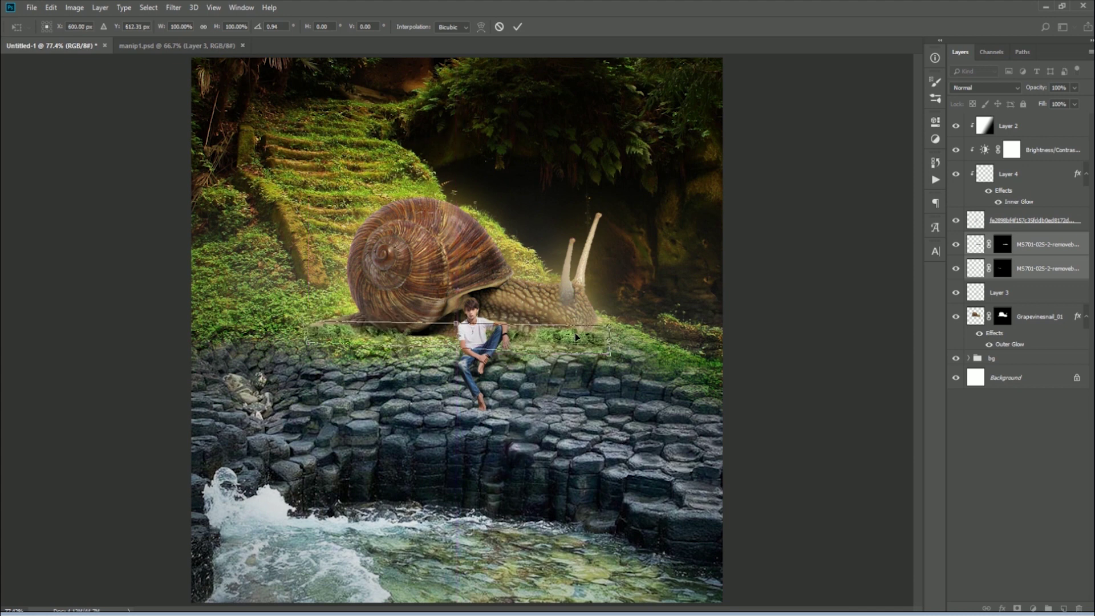
key(Return)
- Try clipping the grass layers, return them below unclipped, and select the lower grass layer
key(ctrl+bracketright)
key(ctrl+alt+g)
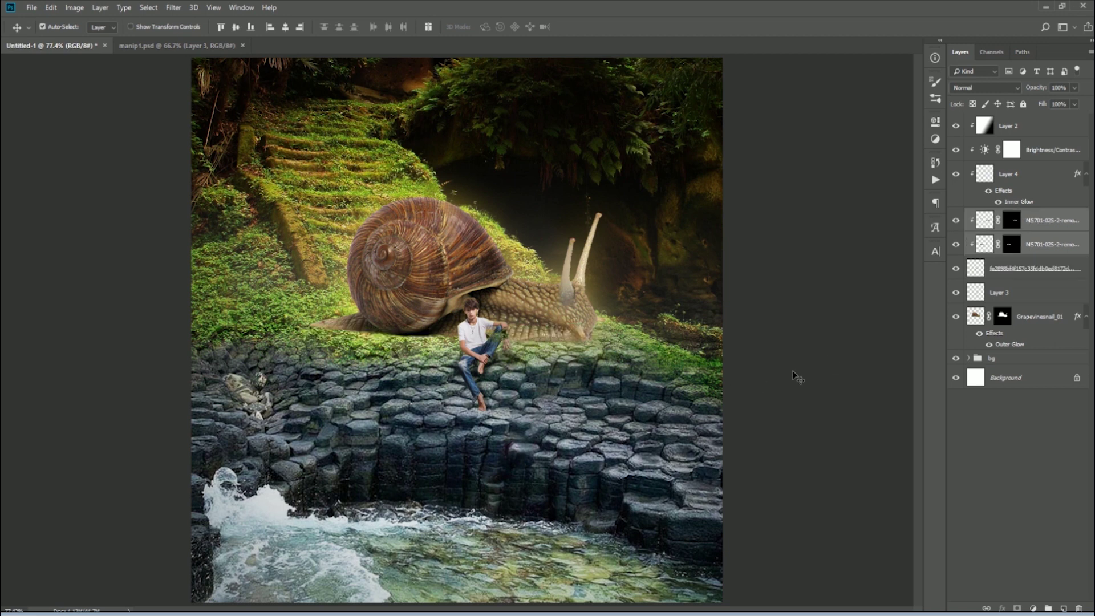
drag(1020, 251, 1034, 278)
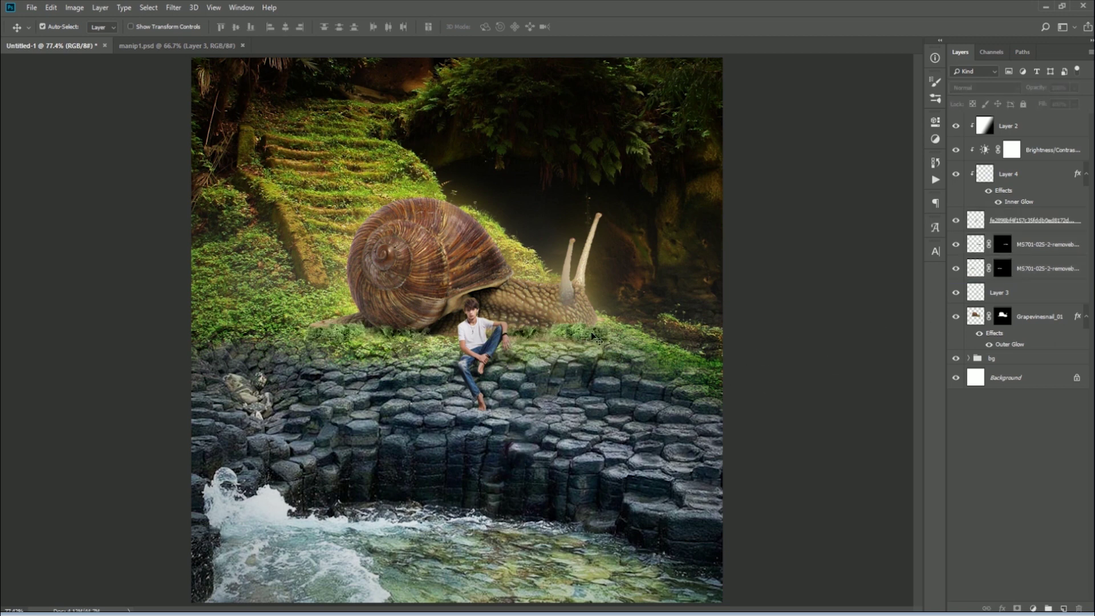
click(572, 335)
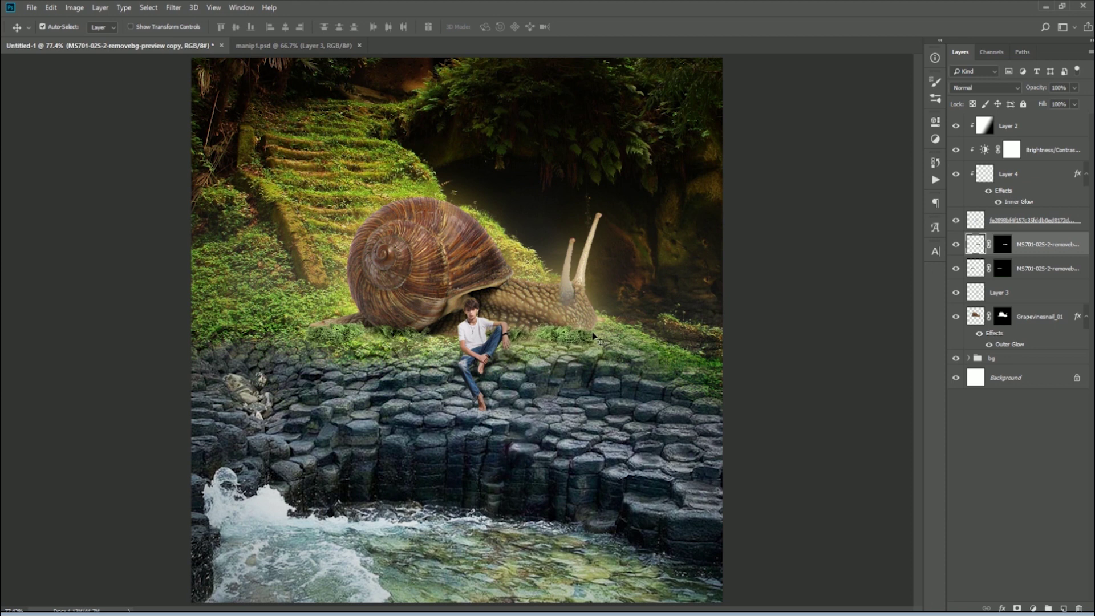
click(399, 330)
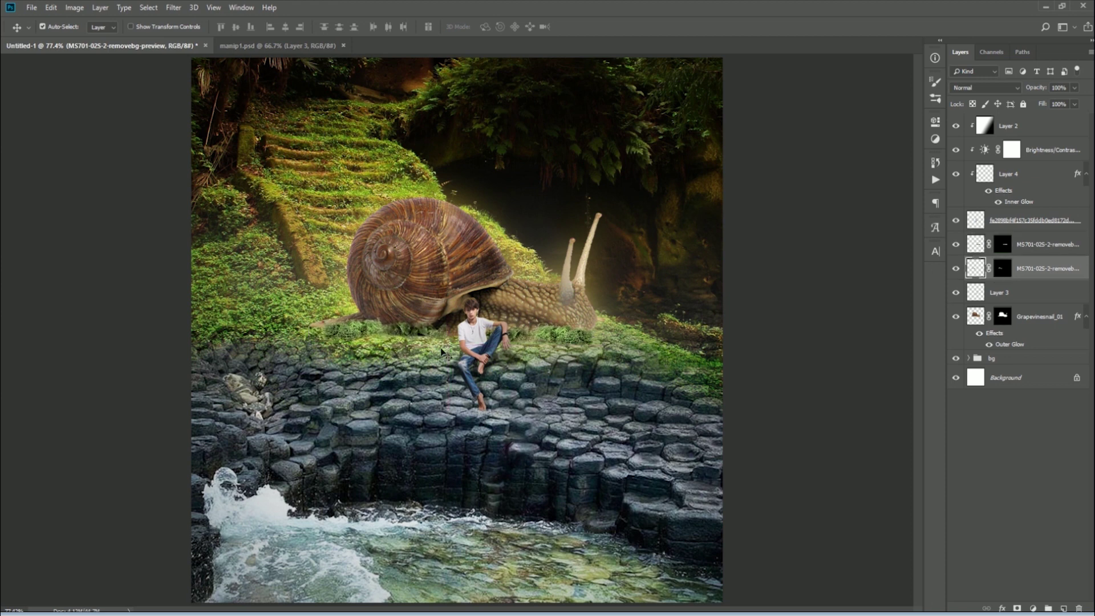
- Target the lower grass layer's mask and lasso a dark patch under the snail shell
click(1002, 268)
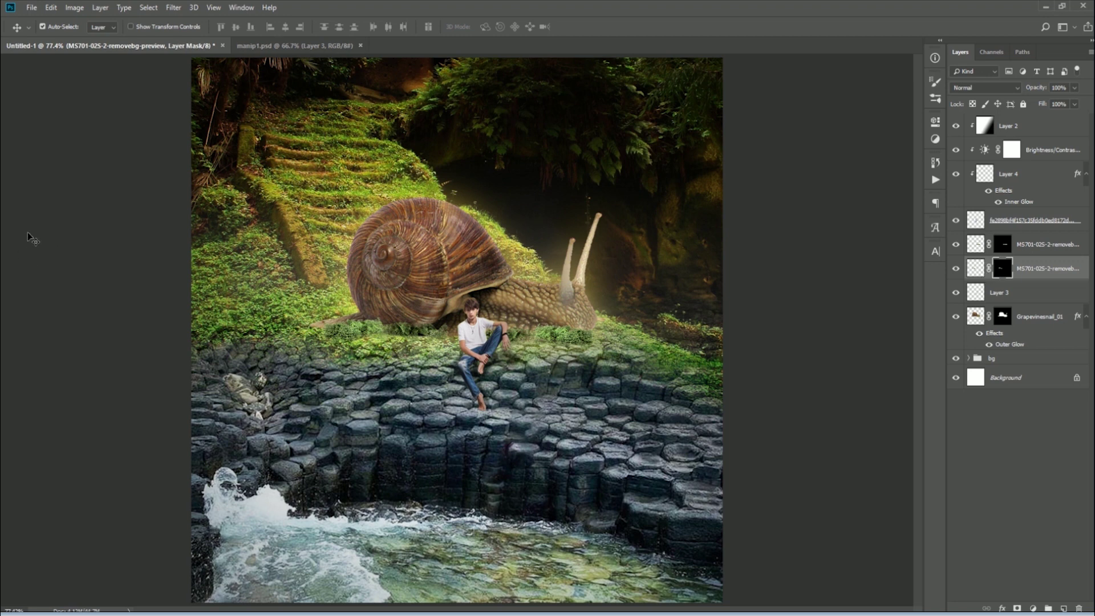
key(b)
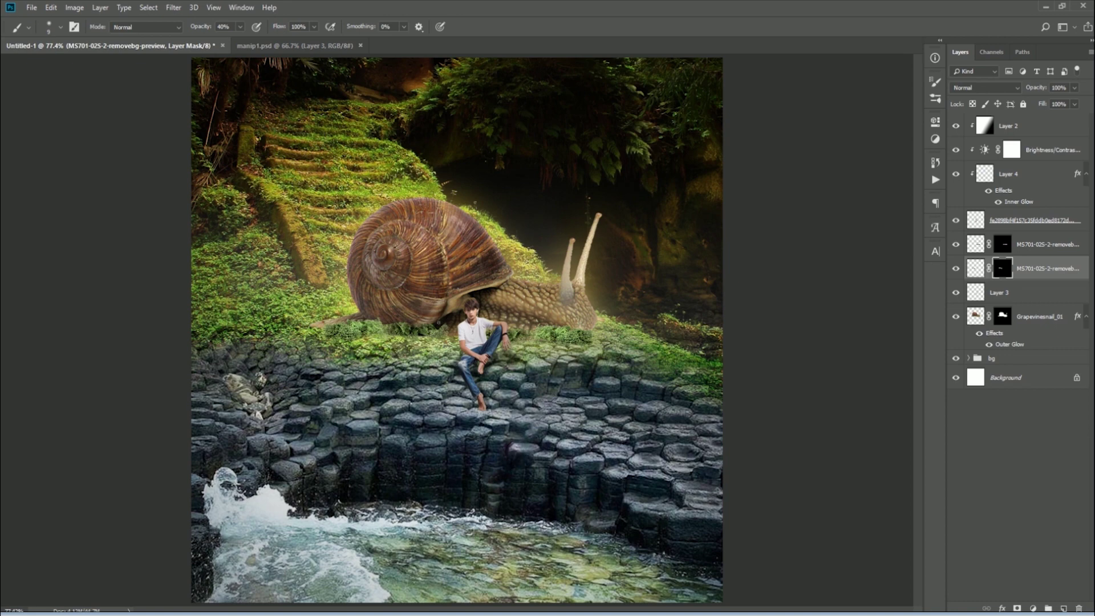
scroll(361, 308, up, 3)
scroll(361, 308, up, 3)
key(l)
drag(502, 365, 558, 367)
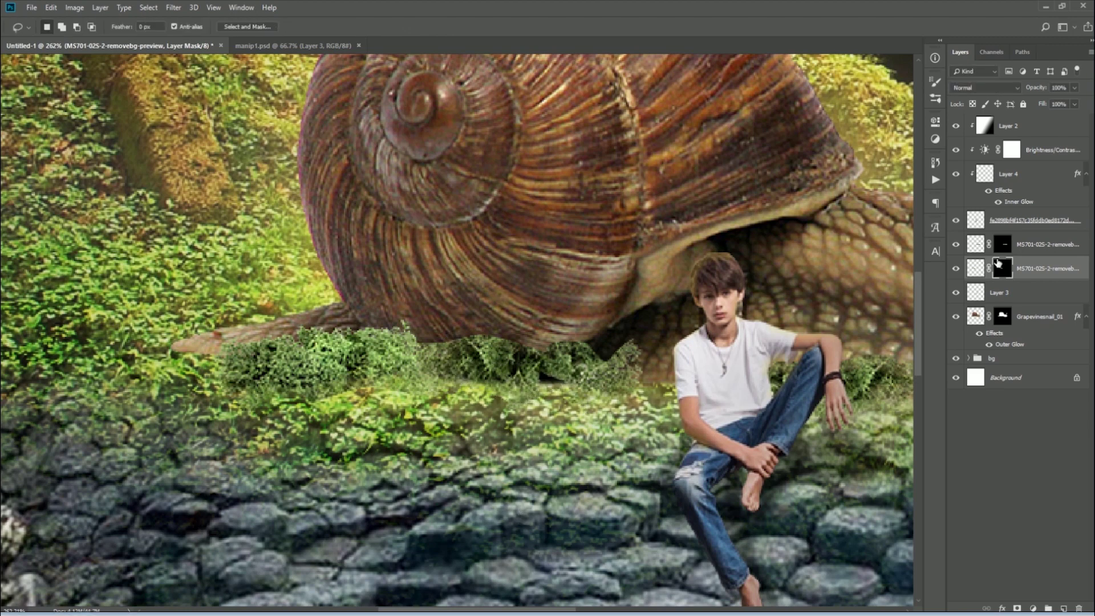
- Delete the selected dark pixels from the grass strip layer
click(975, 268)
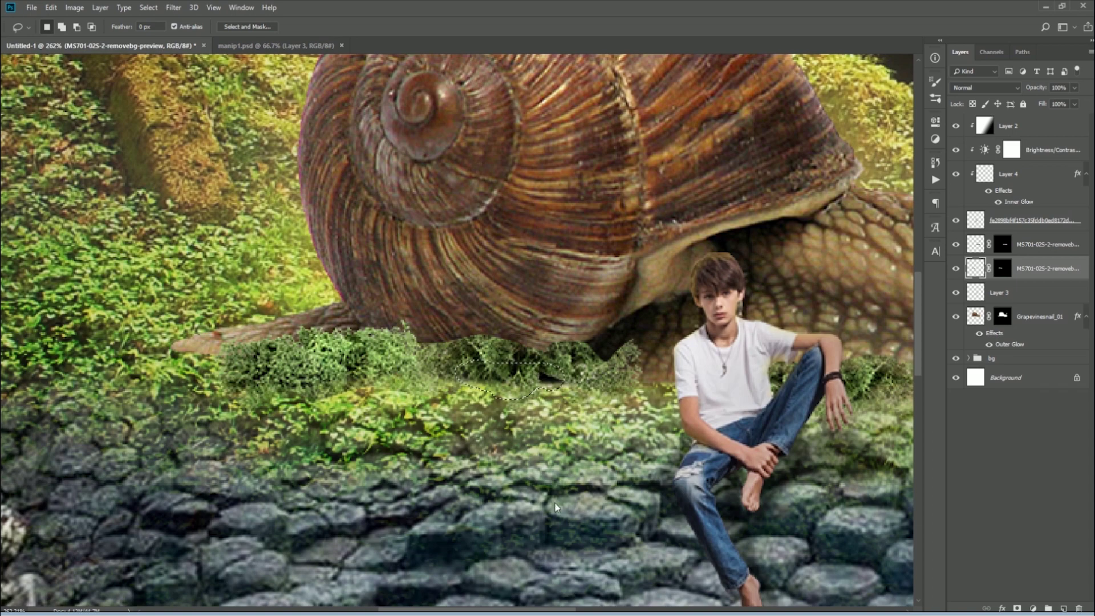
key(Delete)
key(ctrl+d)
key(ctrl+0)
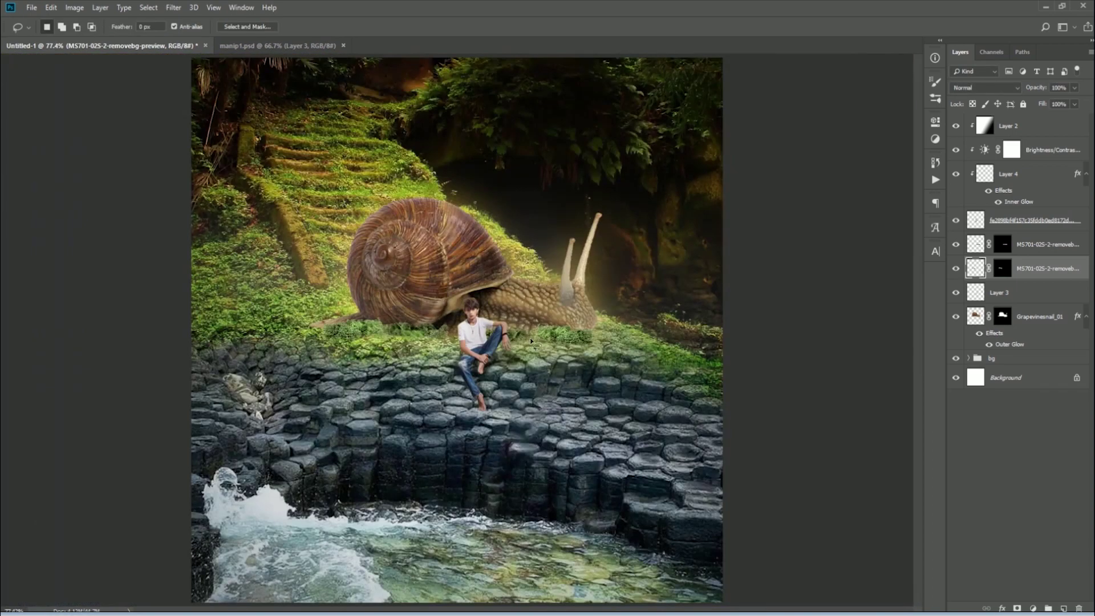
scroll(444, 445, up, 5)
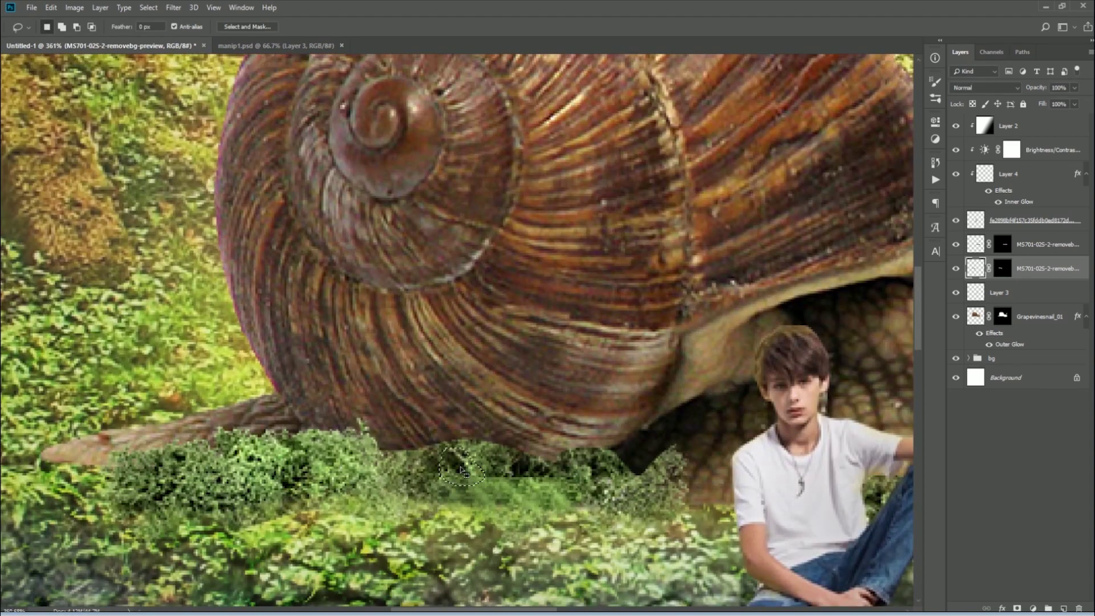
key(Delete)
- Outline and delete two more dark spots further along the grass strip
drag(519, 457, 527, 470)
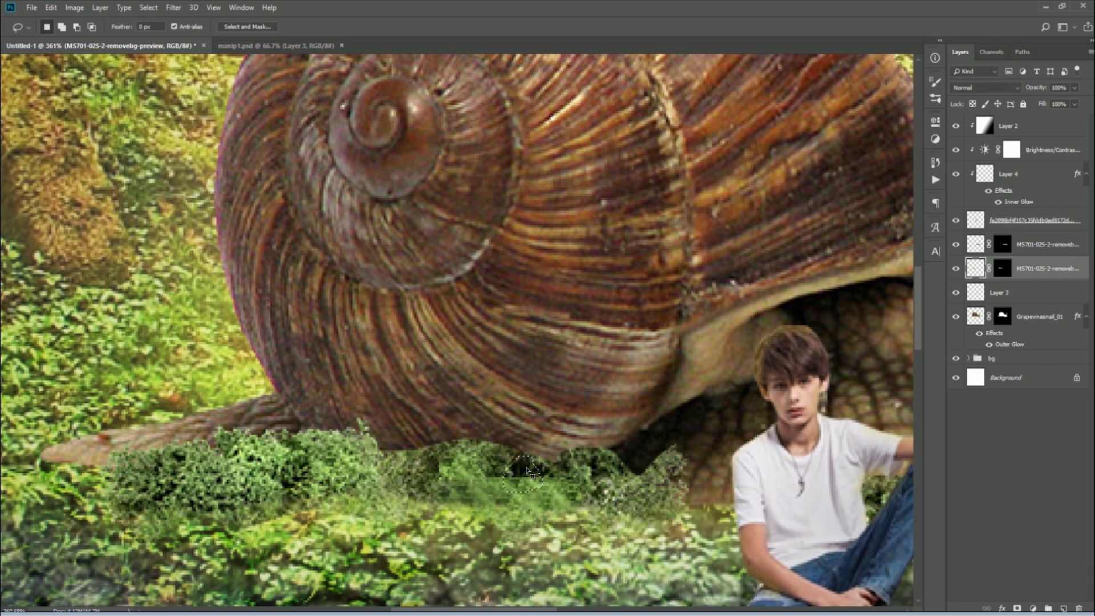
key(Delete)
drag(598, 462, 635, 494)
key(Delete)
key(ctrl+d)
key(ctrl+0)
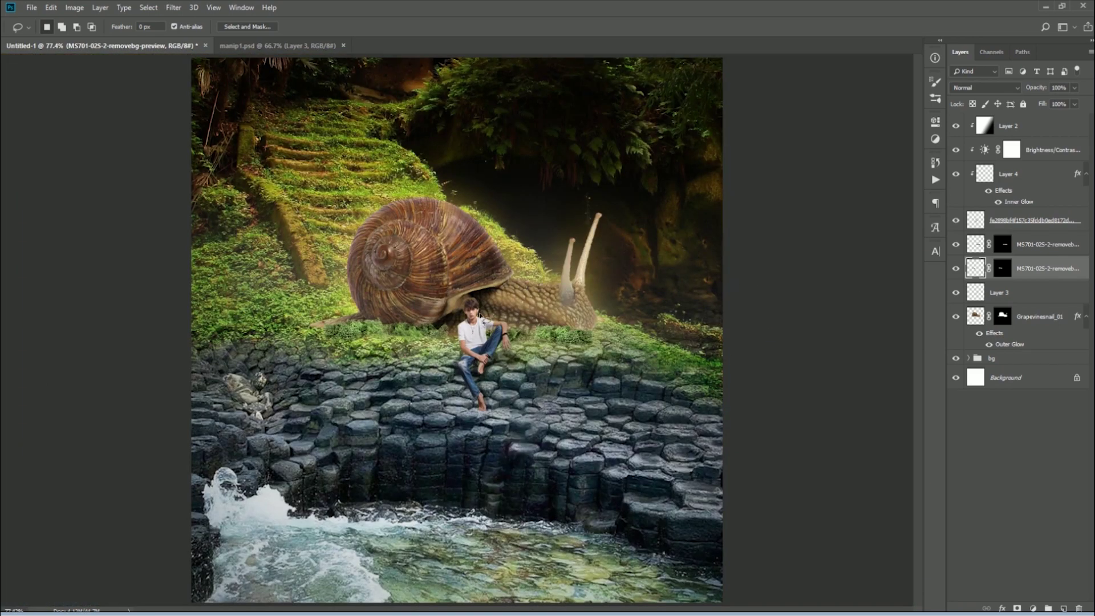
- Delete a small patch of grass below the snail
scroll(393, 342, up, 10)
scroll(394, 343, down, 3)
drag(406, 242, 402, 300)
key(Delete)
key(ctrl+d)
- Move the grass and root area under the shell right and rotate it slightly
mouse_move(345, 200)
mouse_down()
mouse_move(177, 184)
mouse_move(66, 251)
mouse_move(228, 269)
mouse_move(348, 207)
mouse_up()
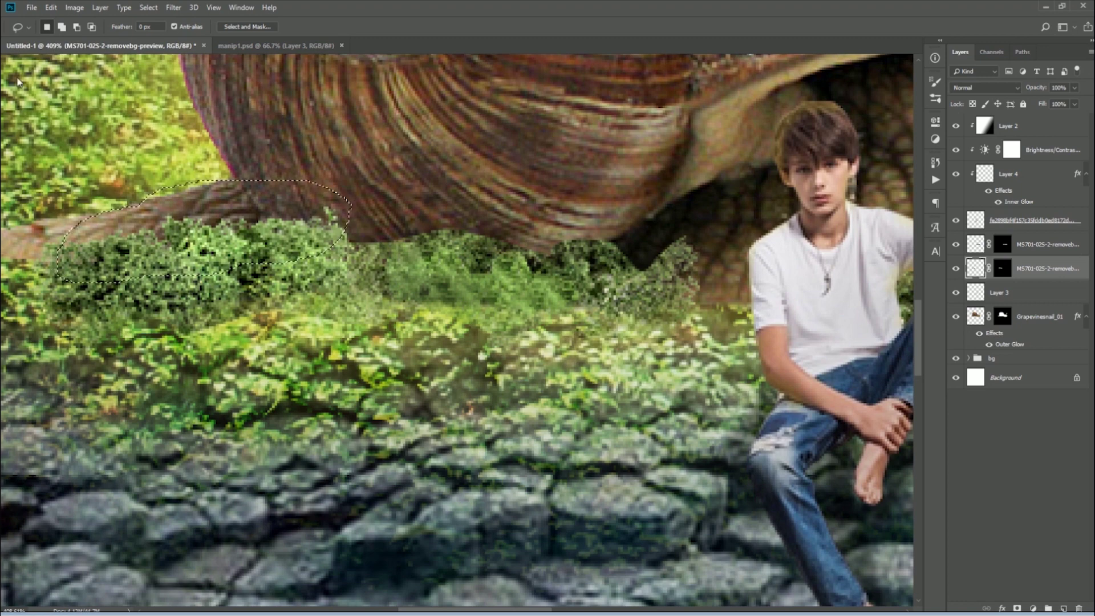
key(ctrl+t)
drag(200, 239, 479, 239)
drag(662, 164, 659, 205)
drag(574, 230, 626, 241)
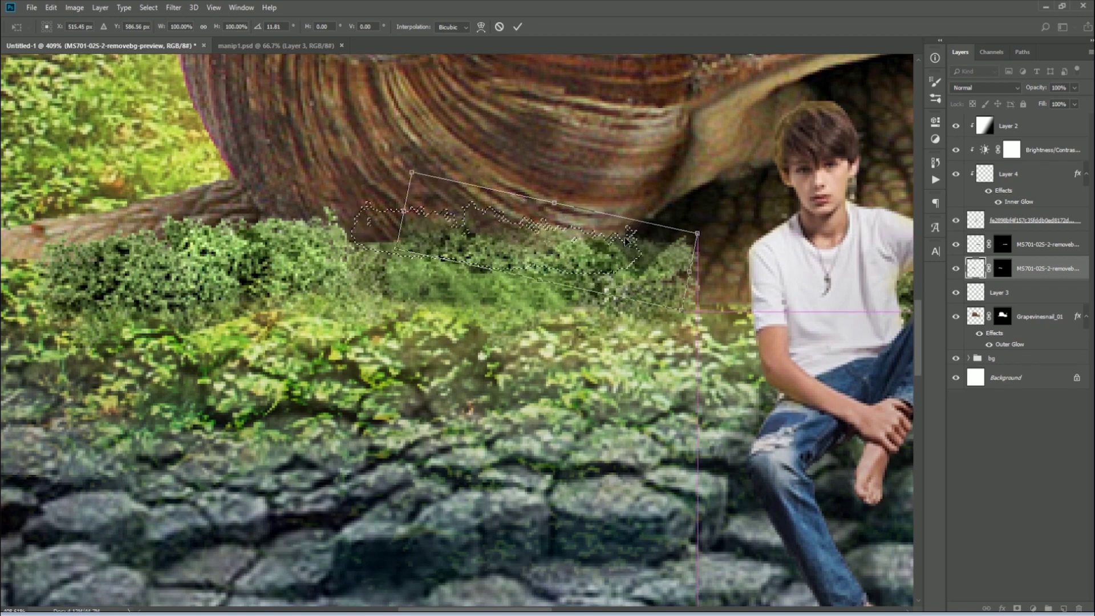
key(Return)
key(ctrl+d)
- Patch several grass areas at the snail's base with nearby grass texture
drag(580, 227, 535, 258)
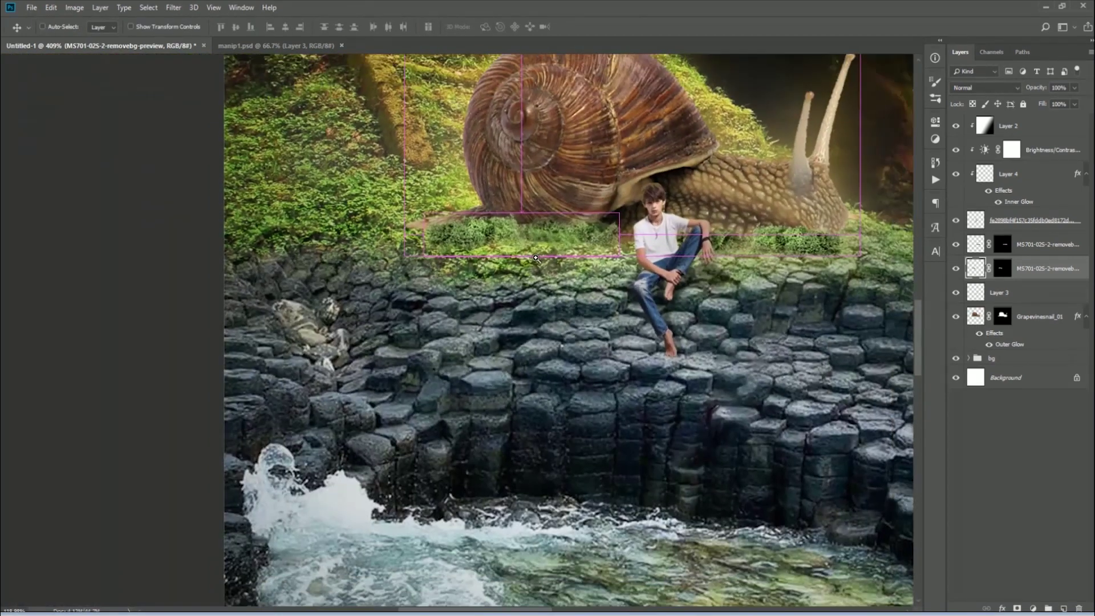
key(ctrl+minus)
click(414, 336)
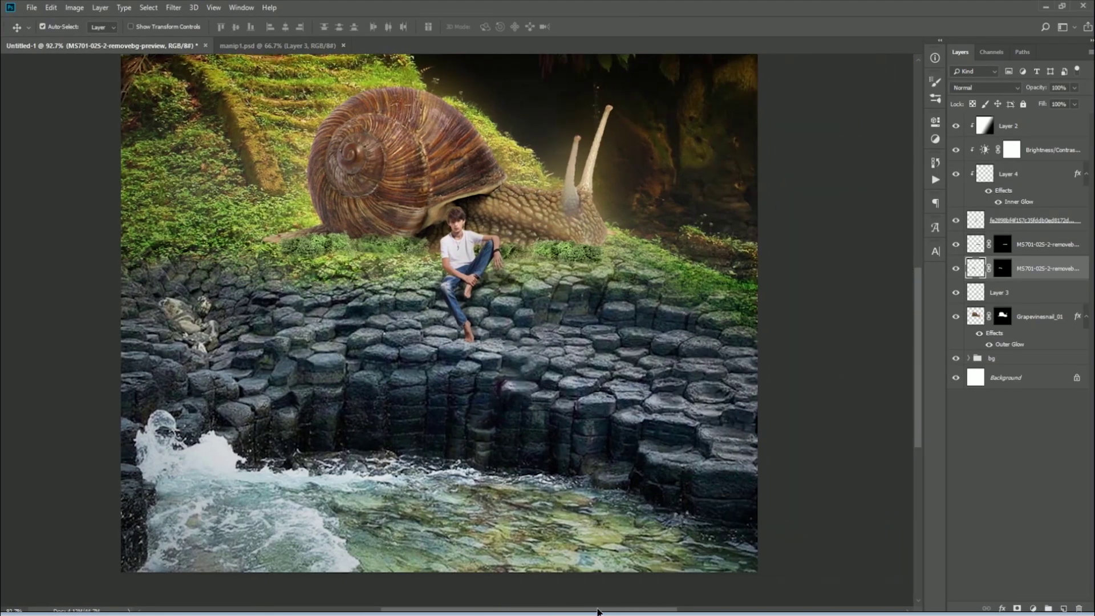
mouse_move(414, 331)
mouse_down()
mouse_move(421, 313)
mouse_move(318, 339)
mouse_up()
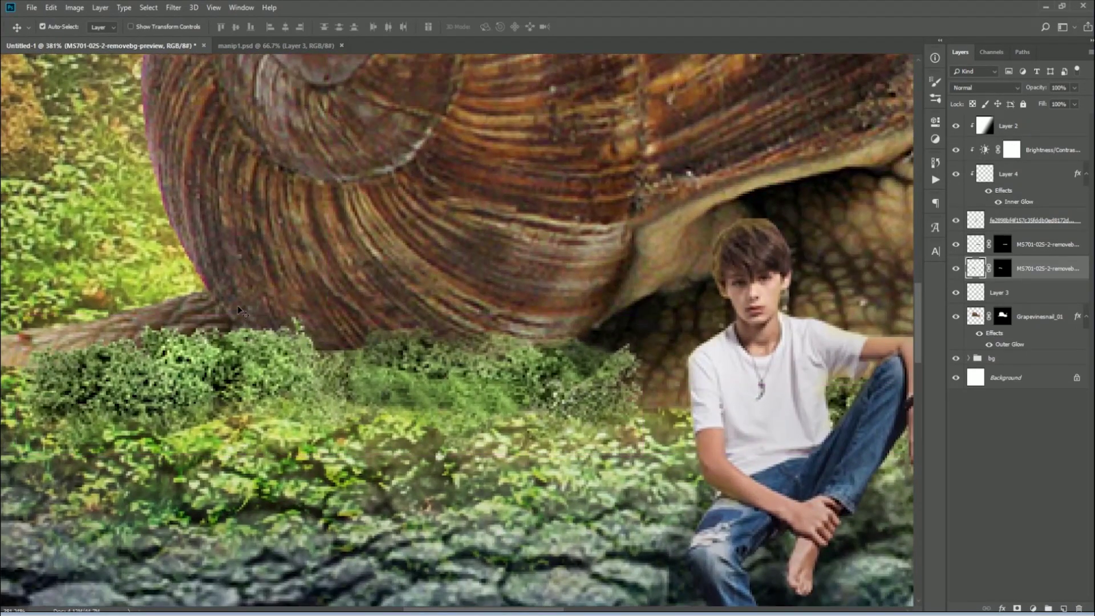
key(j)
drag(399, 339, 379, 357)
mouse_move(491, 375)
mouse_down()
mouse_move(475, 411)
mouse_move(108, 385)
mouse_up()
mouse_move(556, 376)
mouse_down()
mouse_move(544, 411)
mouse_move(556, 377)
mouse_move(483, 406)
mouse_up()
mouse_move(598, 365)
mouse_down()
mouse_move(586, 345)
mouse_move(590, 374)
mouse_move(397, 372)
mouse_up()
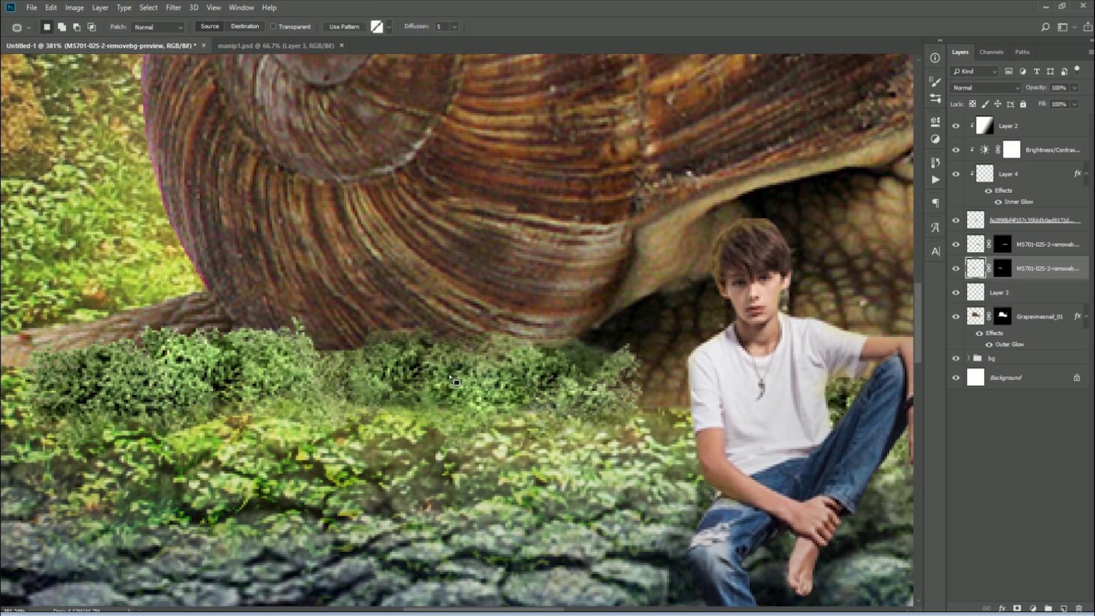
key(ctrl+d)
- Lasso a patch of grass and move a copy over the snail's foot
key(l)
drag(308, 349, 302, 343)
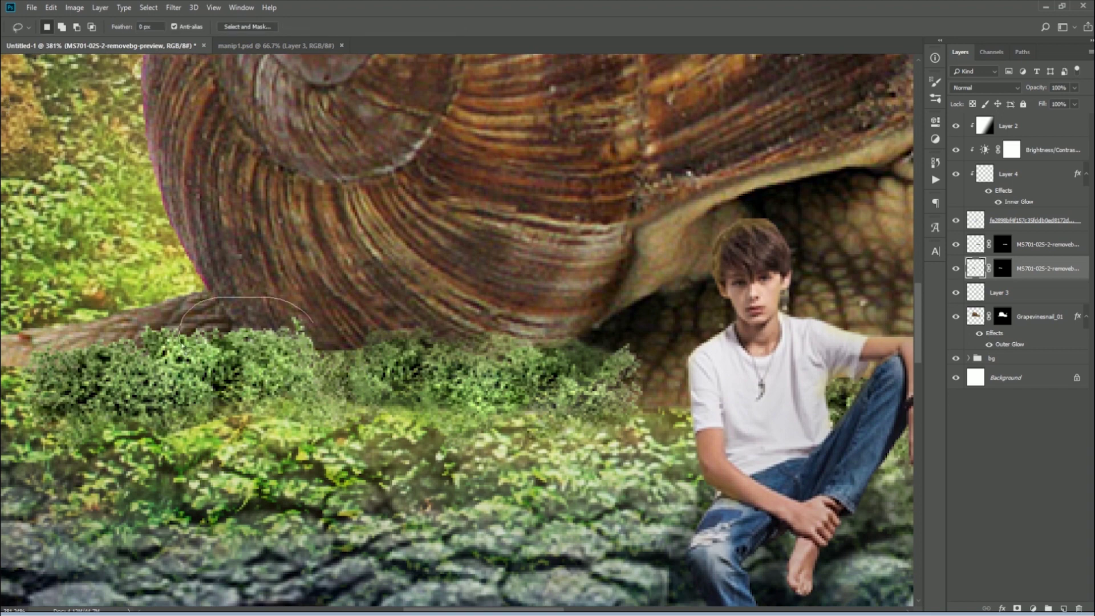
key(v)
drag(254, 339, 365, 342)
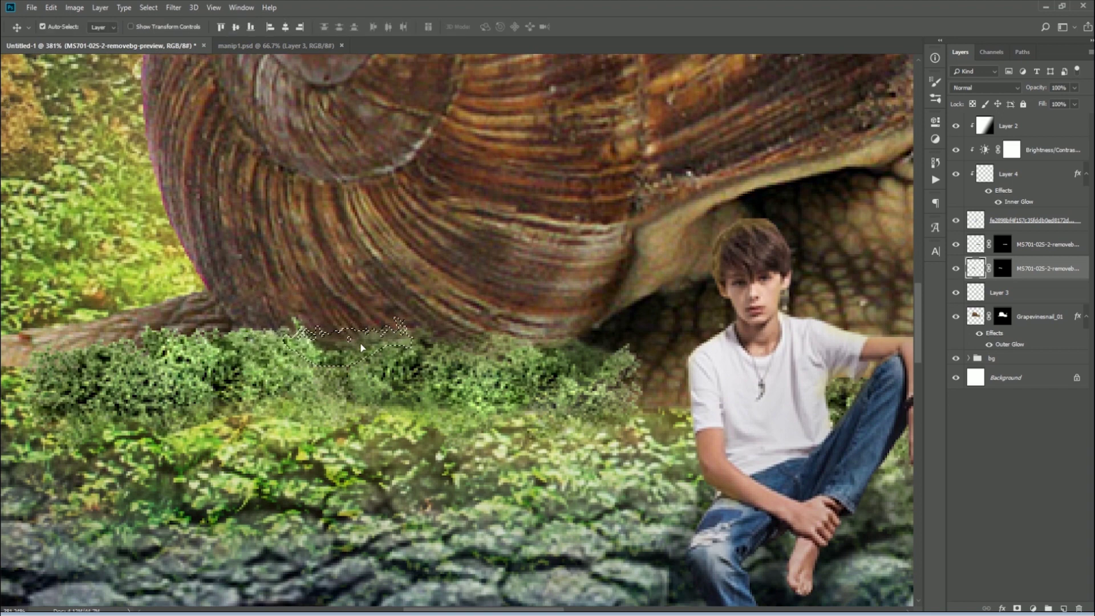
key(ctrl+d)
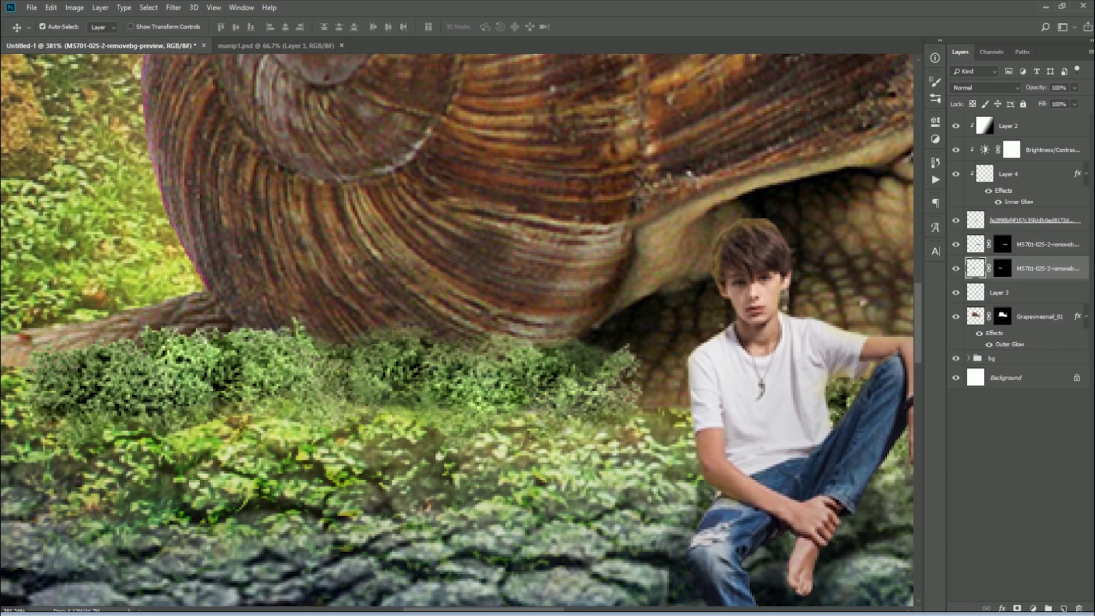
- Patch the grass seam with texture from the left and fit the image on screen
key(l)
drag(327, 360, 210, 357)
key(j)
key(ctrl+d)
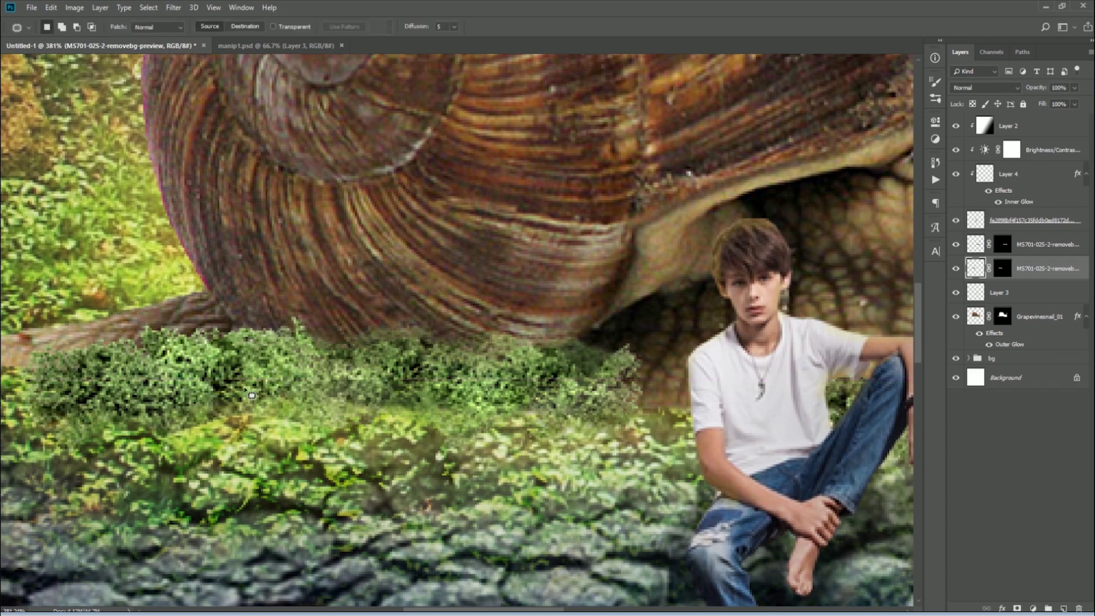
key(ctrl+0)
- Merge the upper MS701 grass layer down and place a grass-strip copy right of the boy
click(1024, 244)
key(ctrl+e)
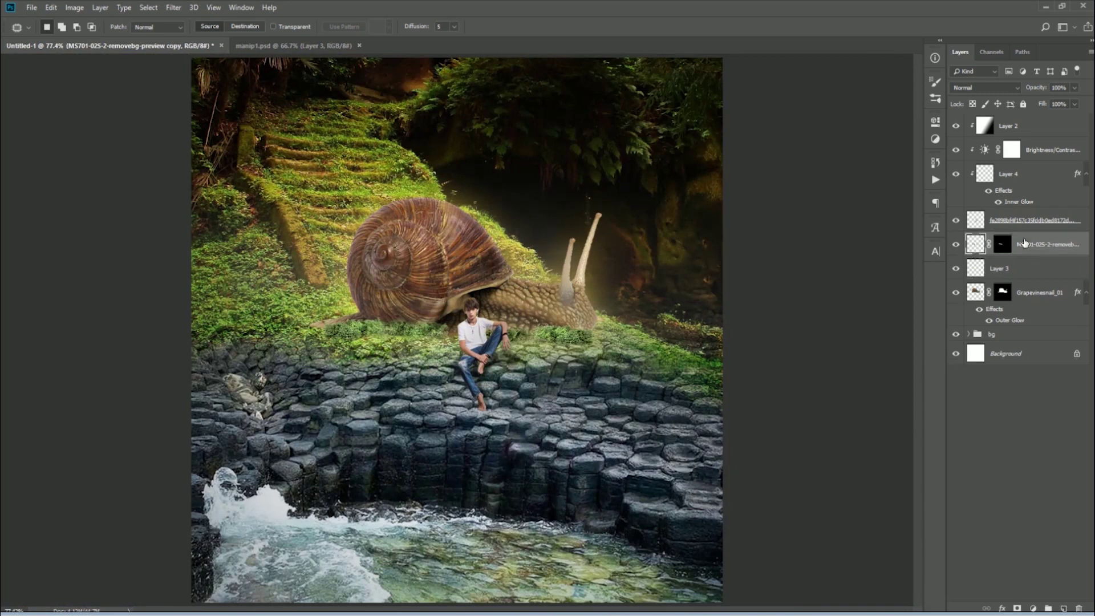
key(v)
drag(400, 331, 538, 329)
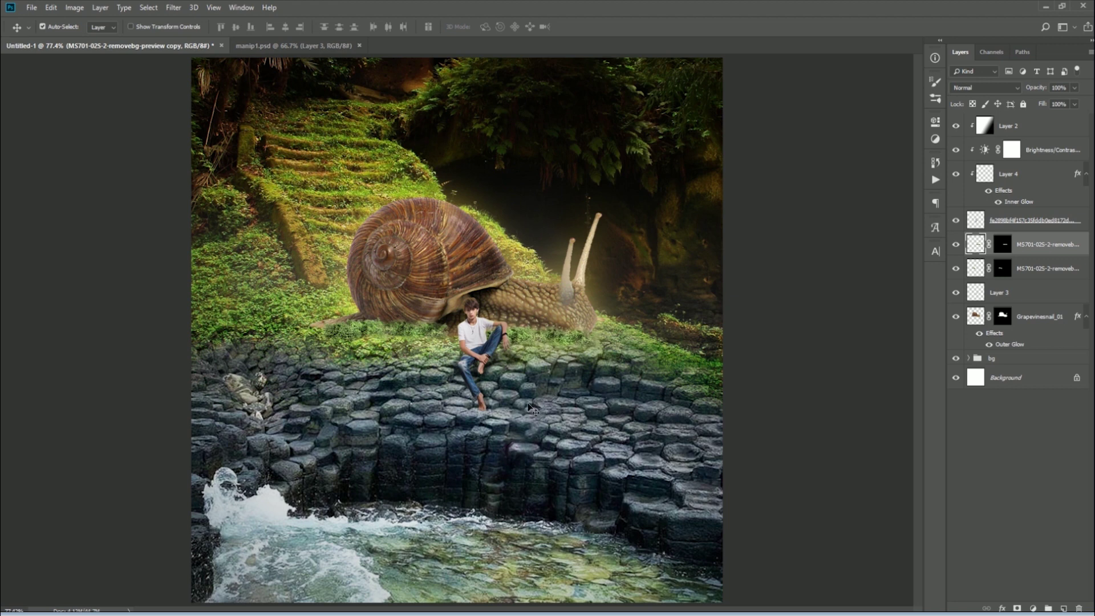
- Group both MS701 grass layers, then clip Hue/Saturation 1 and Brightness/Contrast 3 to the group
shift+click(1058, 267)
key(ctrl+g)
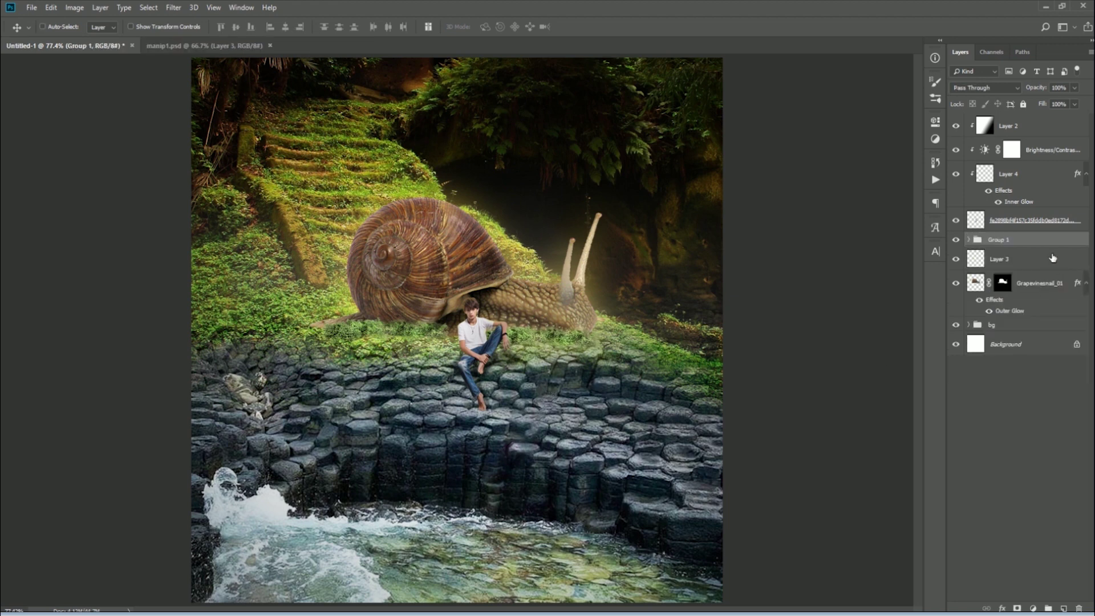
click(1032, 608)
click(1045, 494)
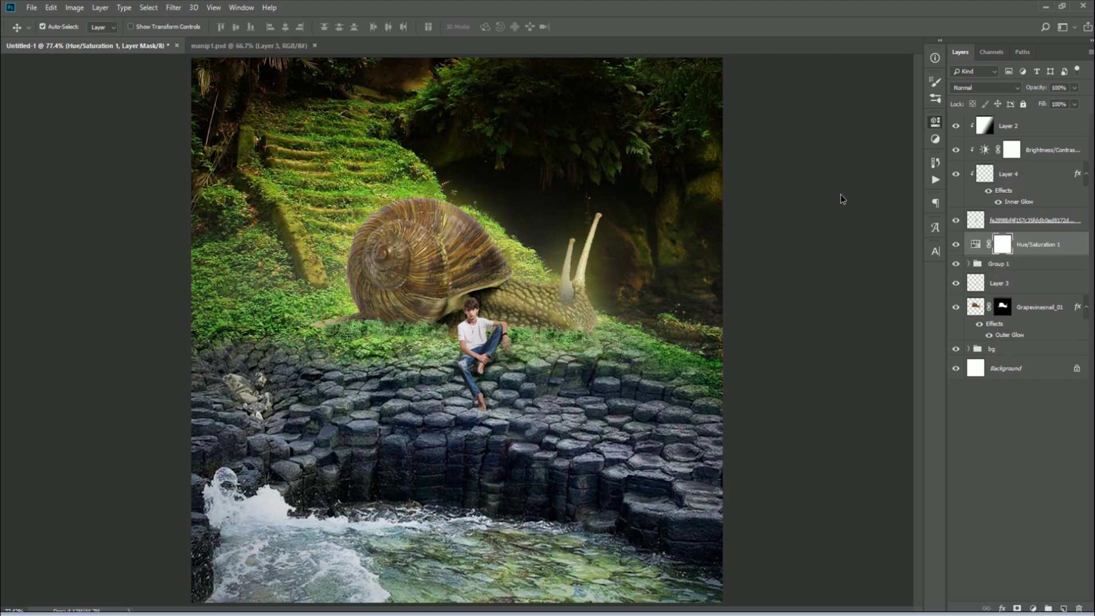
key(ctrl+alt+g)
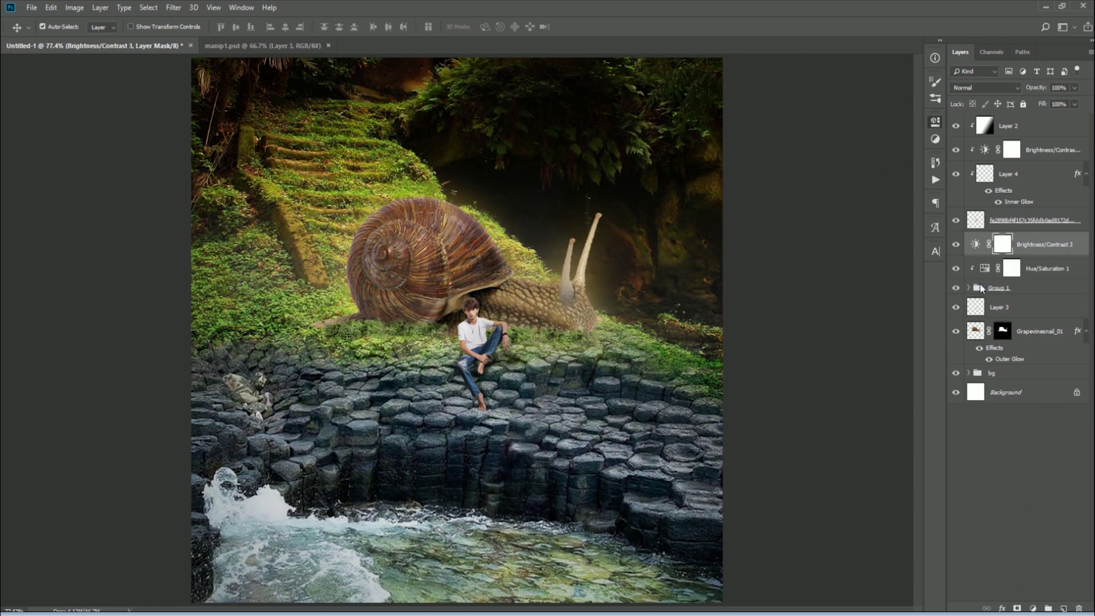
key(ctrl+alt+g)
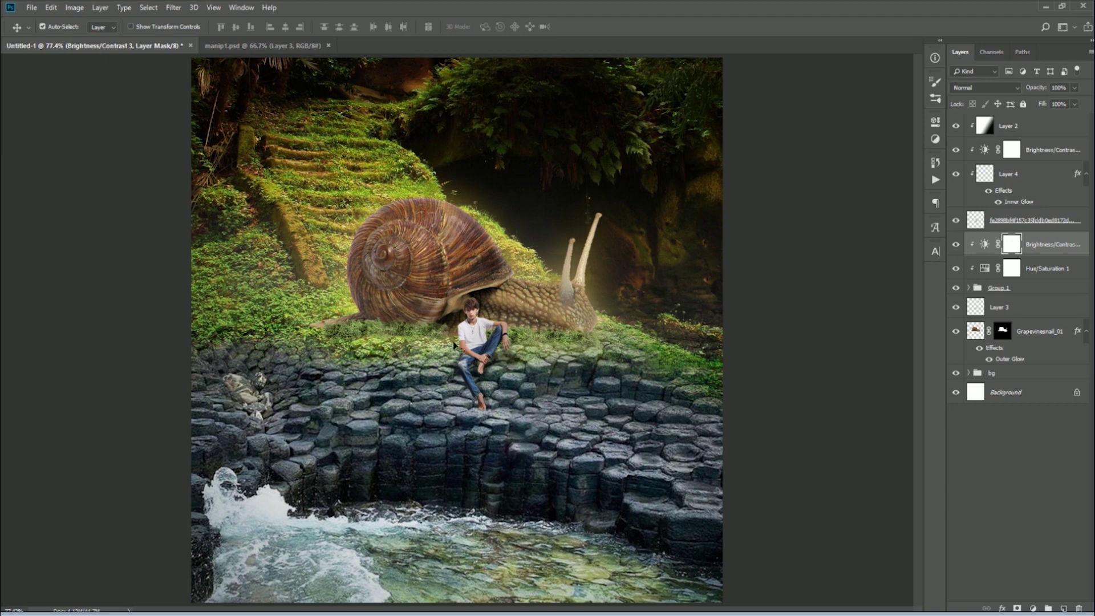
- Nudge the snail and its adjustment layers slightly up and to the right
click(473, 330)
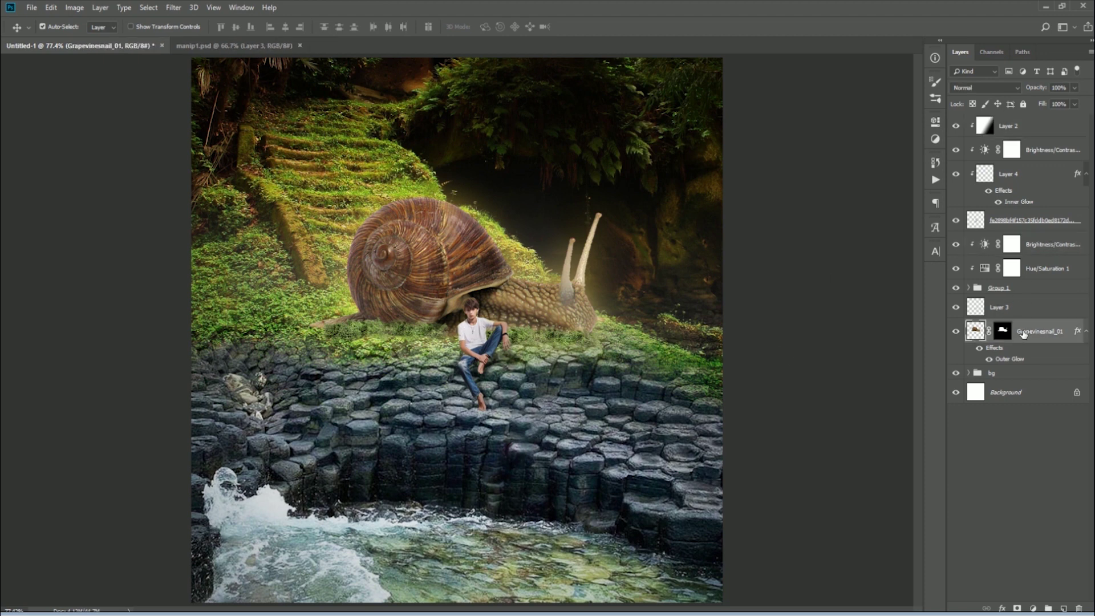
ctrl+click(1041, 245)
ctrl+click(1026, 288)
ctrl+click(1043, 268)
drag(525, 302, 551, 294)
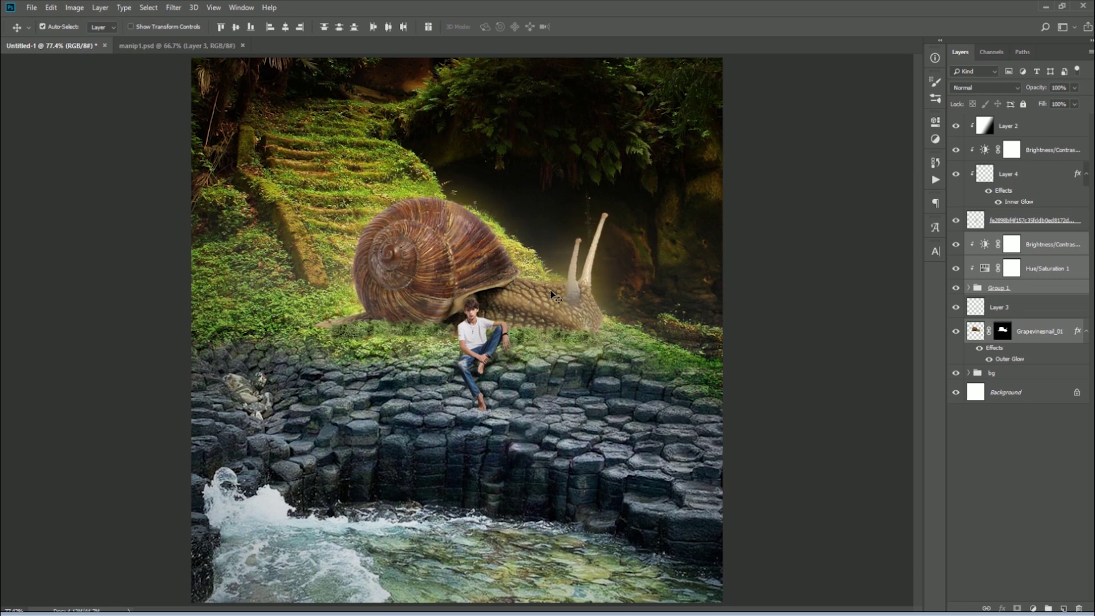
- Stretch the grass strip wider to the right and duplicate its layer
drag(421, 333, 400, 329)
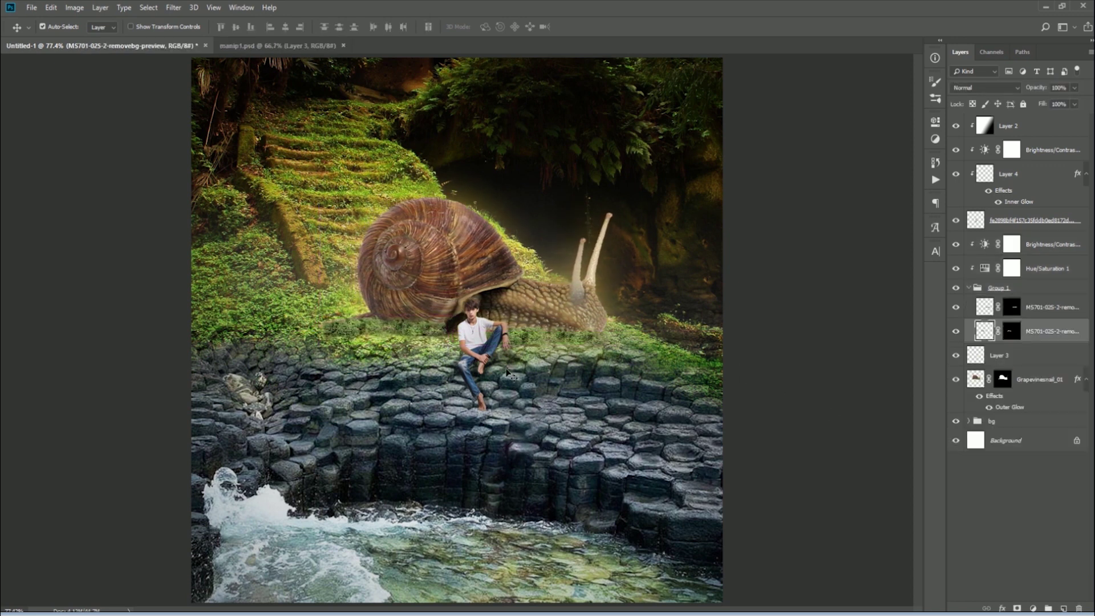
key(ctrl+t)
drag(446, 328, 455, 327)
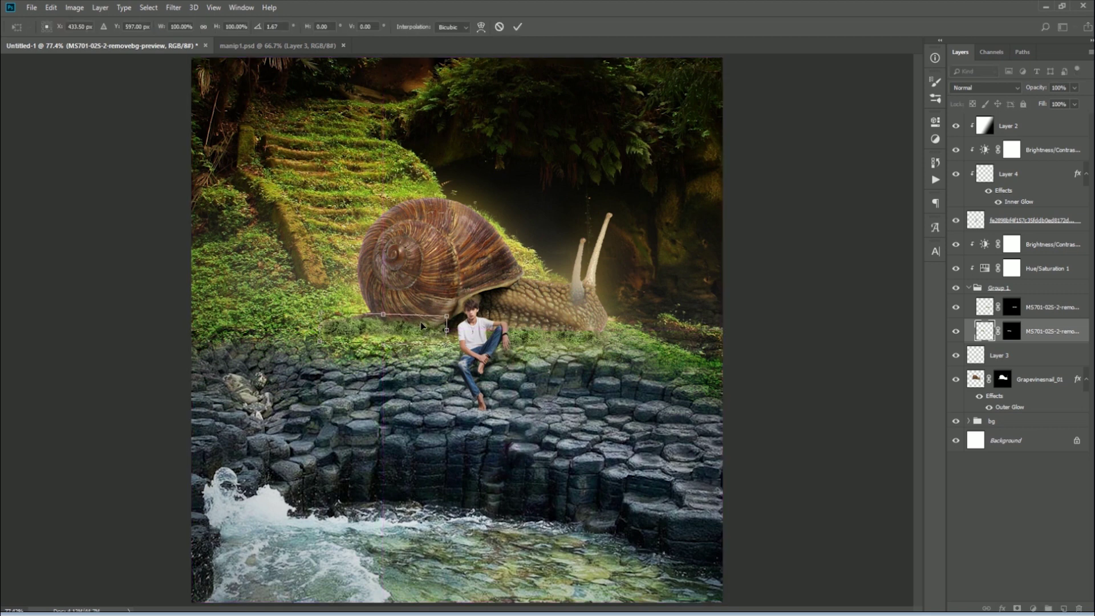
key(Return)
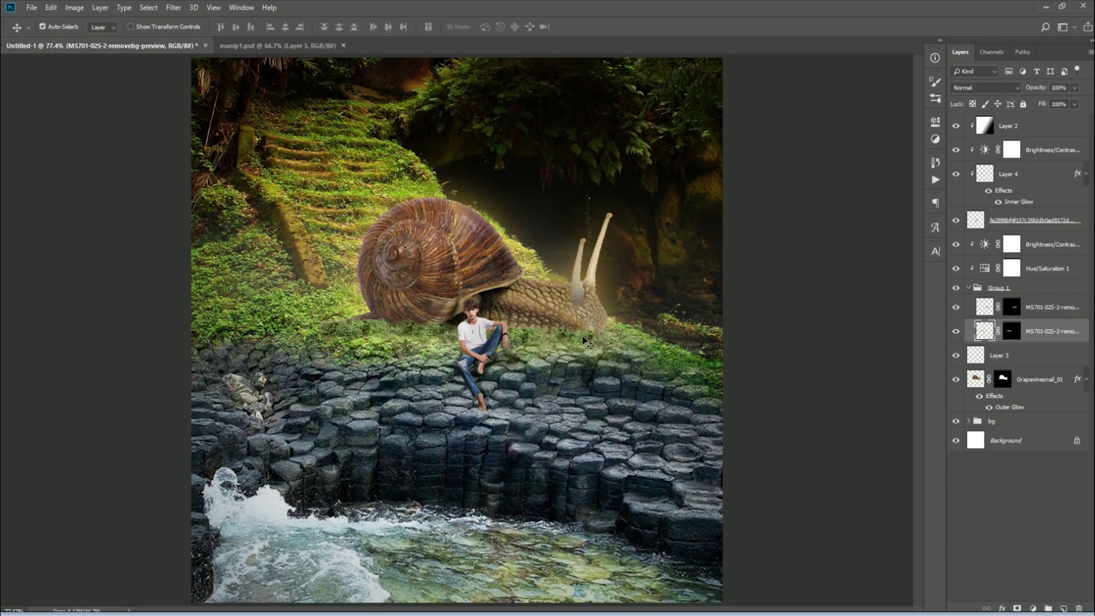
key(ctrl+j)
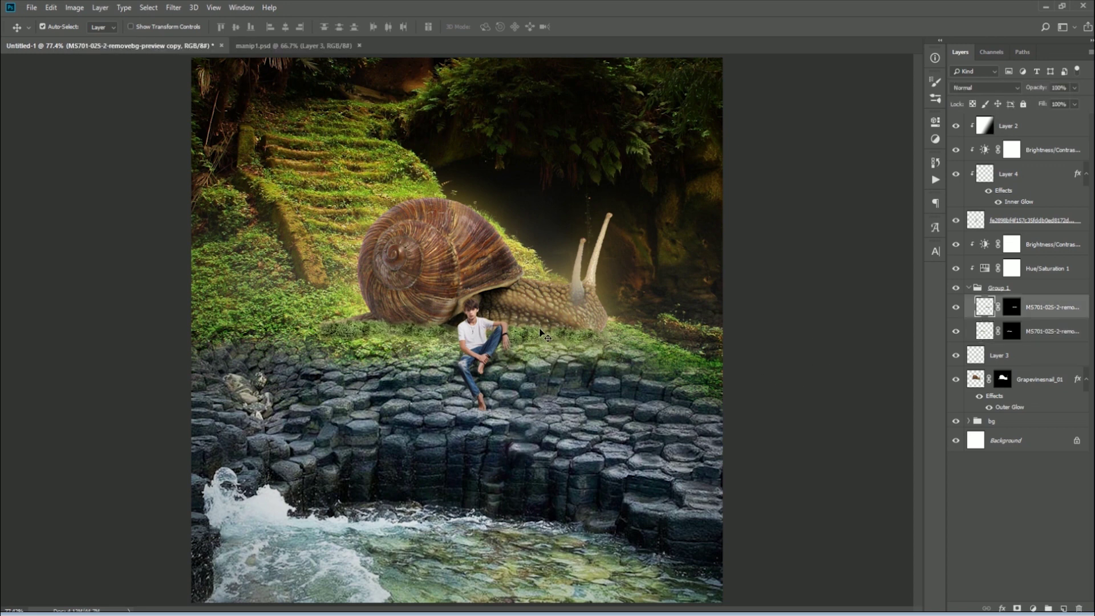
- Paint on both grass strip layer masks with a soft brush to blend the edges
click(1012, 331)
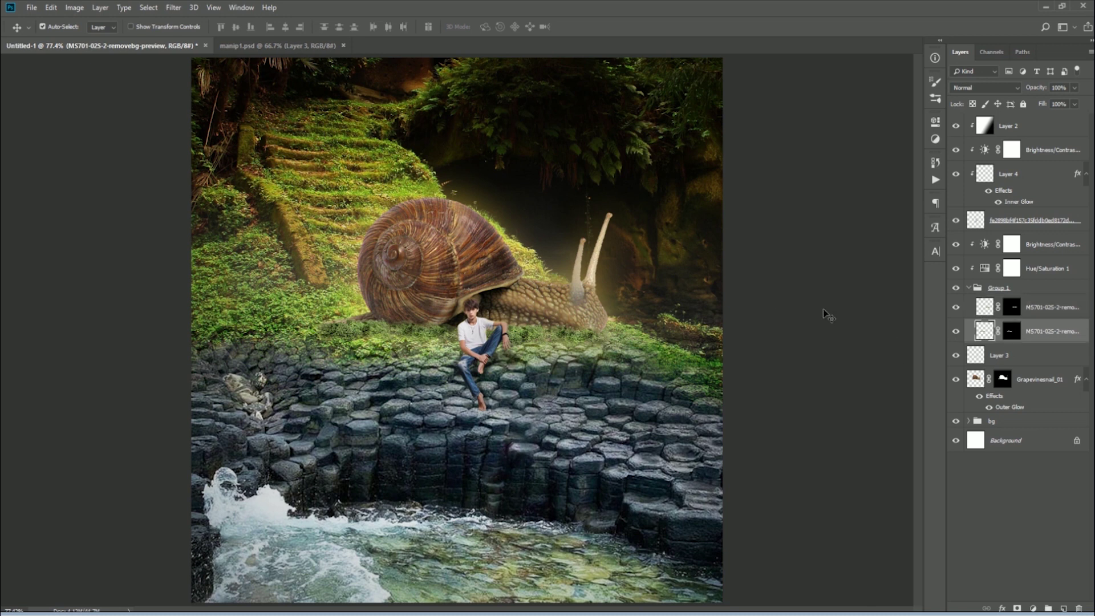
key(b)
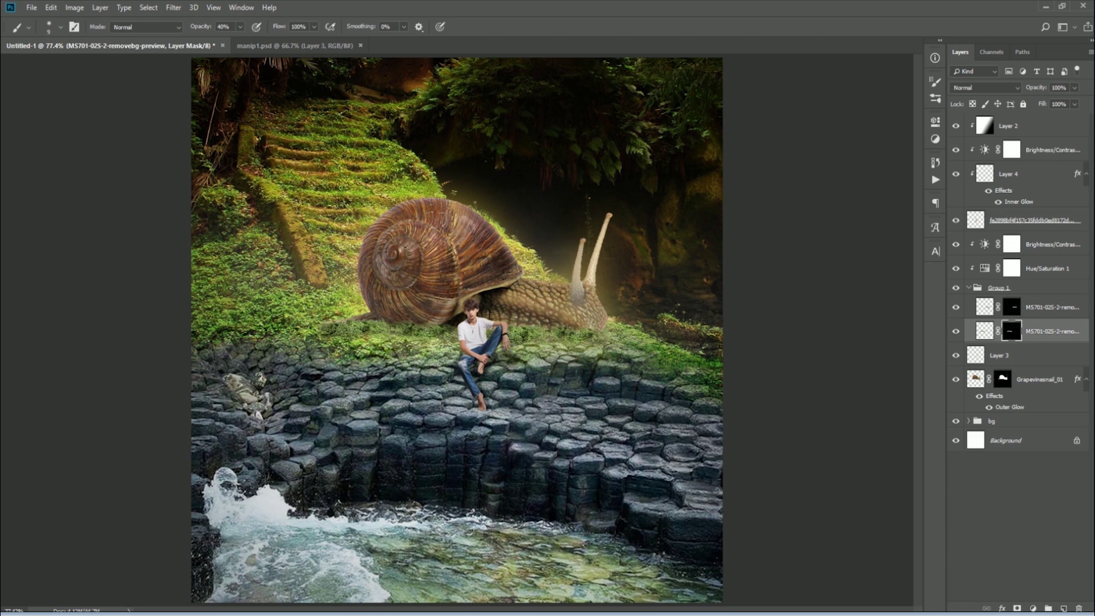
key(bracketright)
key(bracketright)
click(1012, 308)
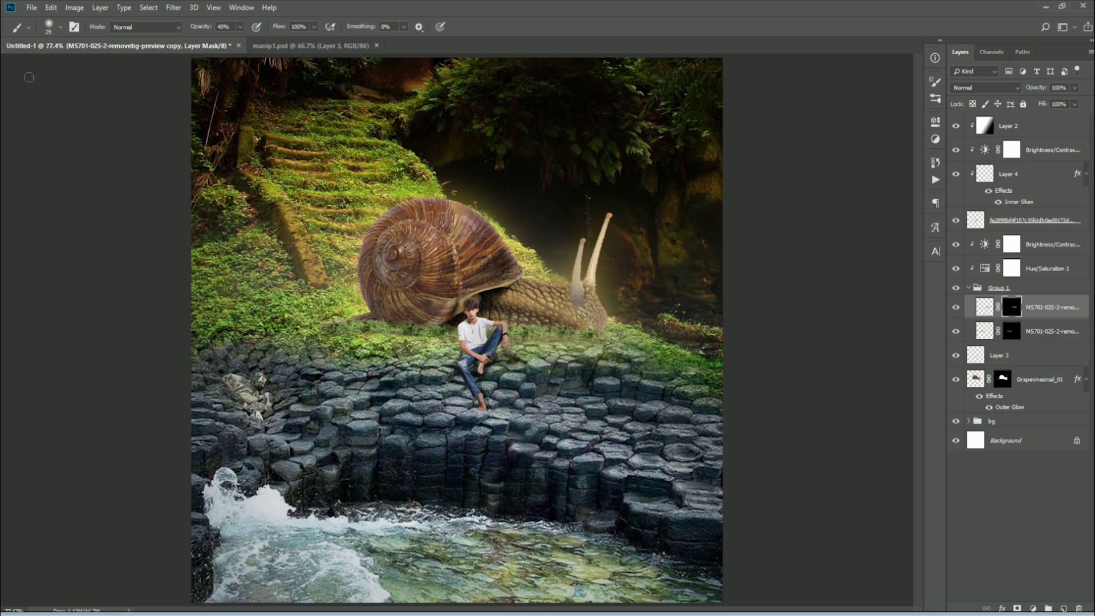
key(v)
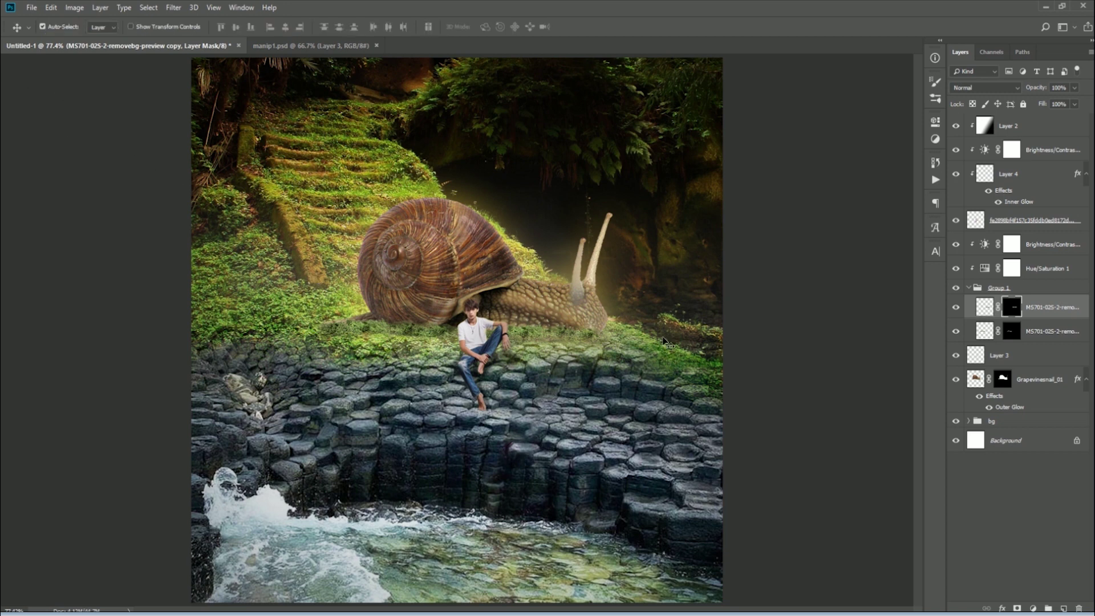
click(666, 345)
key(h)
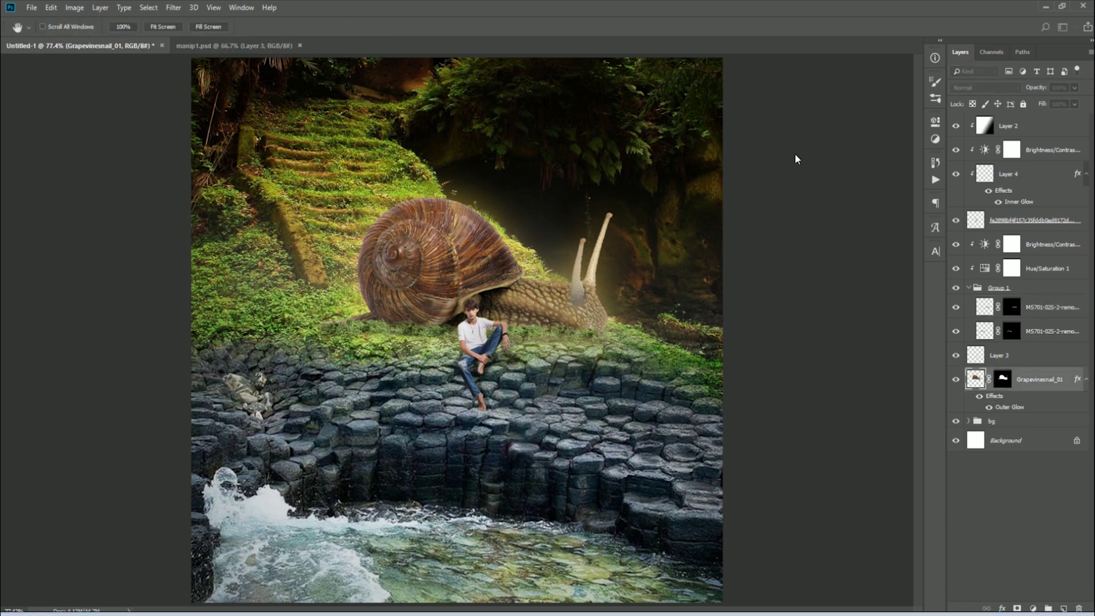
- Check Brightness/Contrast 3 and 2, then add a clipped Brightness/Contrast adjustment to Grapevinesnail_01
key(v)
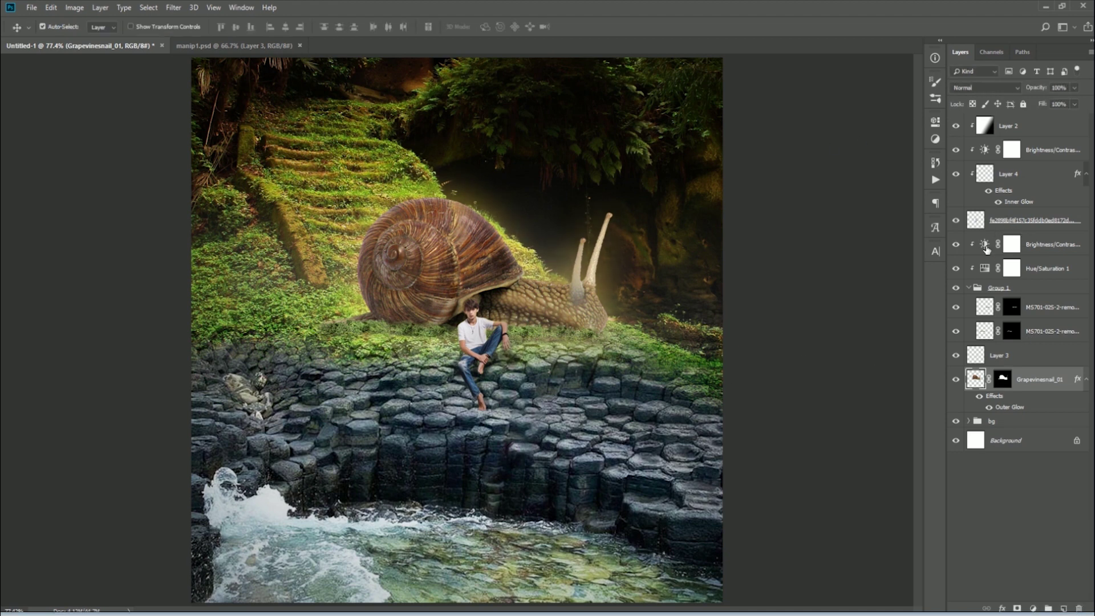
click(984, 247)
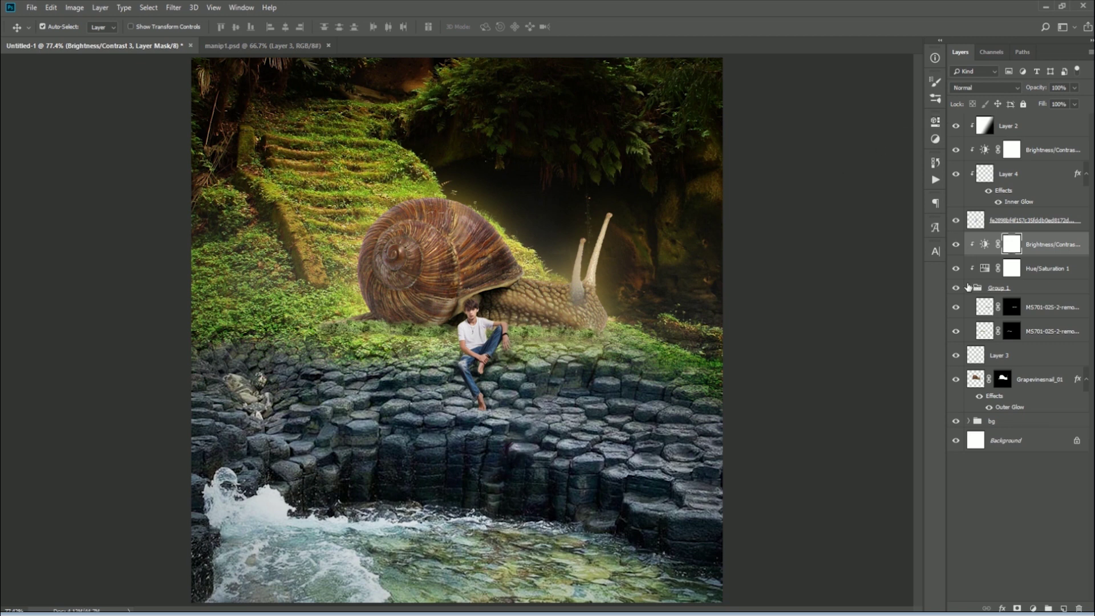
click(976, 149)
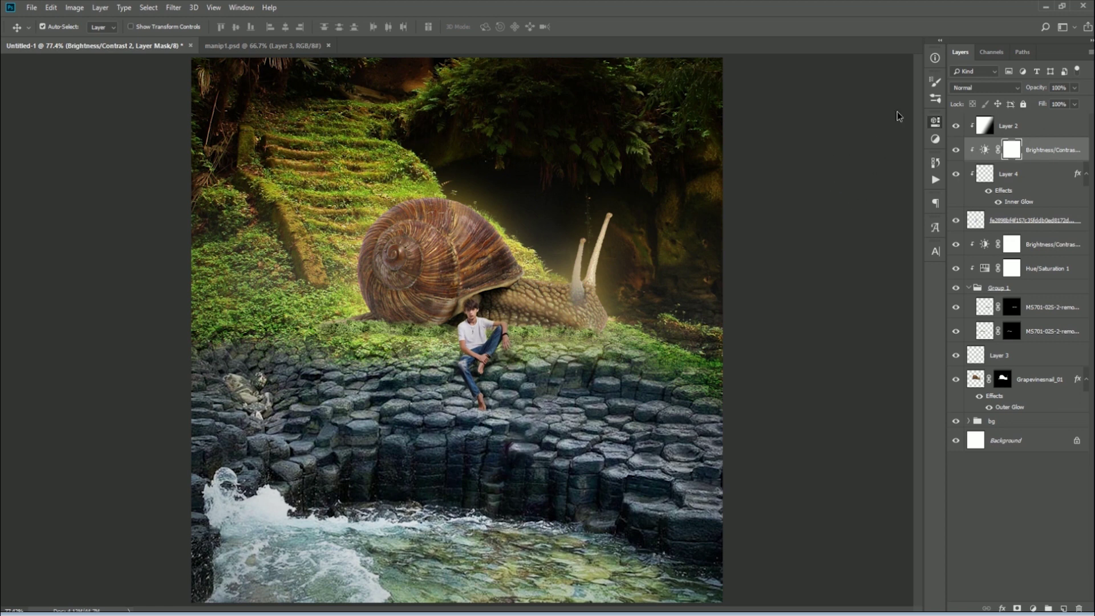
click(1017, 374)
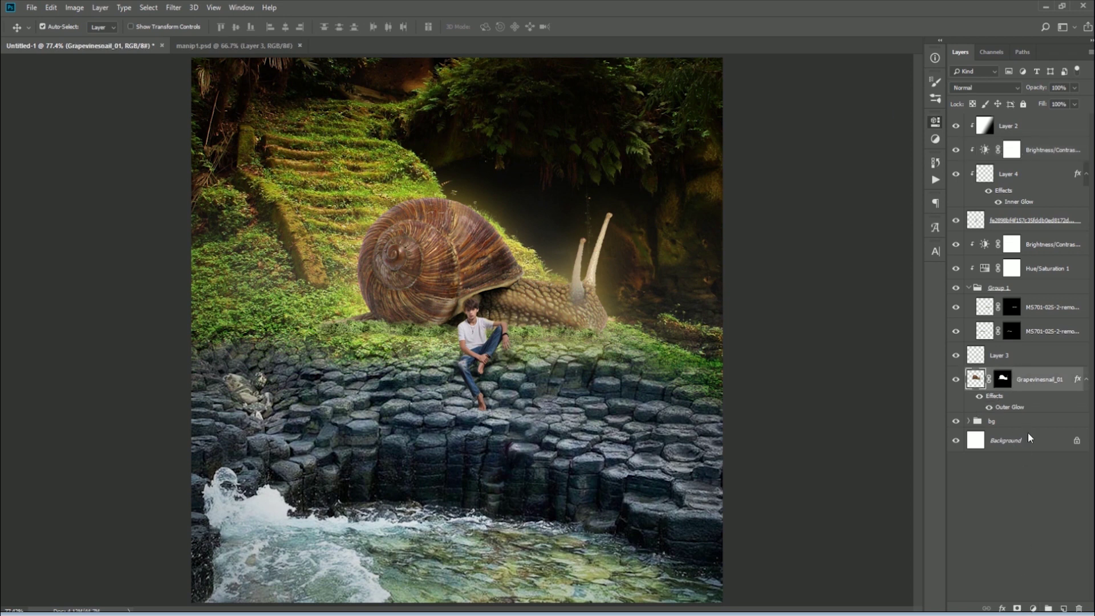
key(F2)
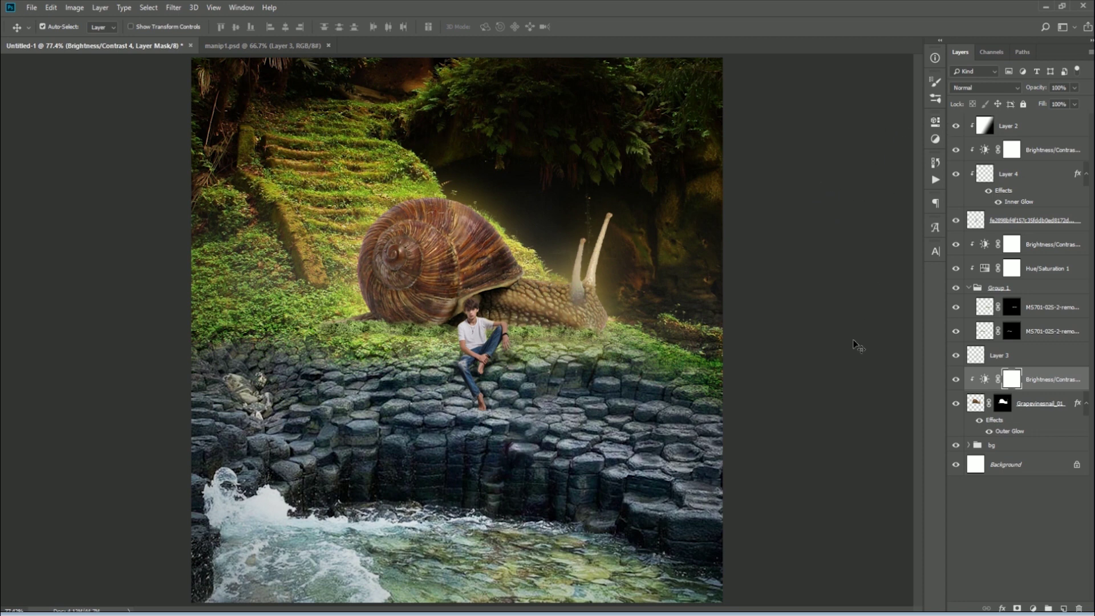
- Review Brightness/Contrast 3 and the Hue/Saturation 1 adjustment above the grass group
click(983, 244)
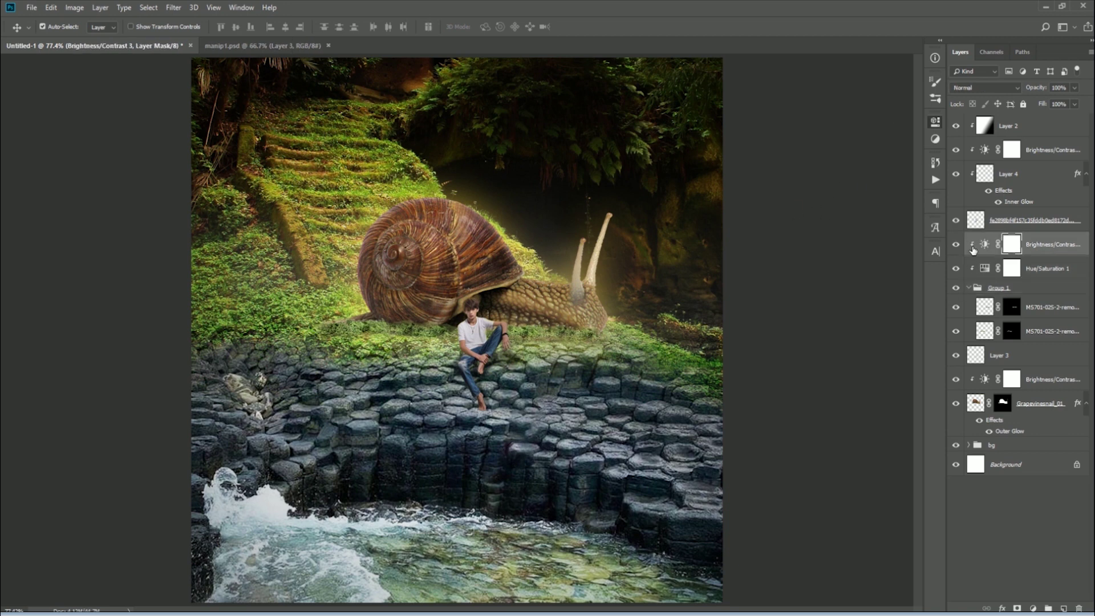
click(978, 268)
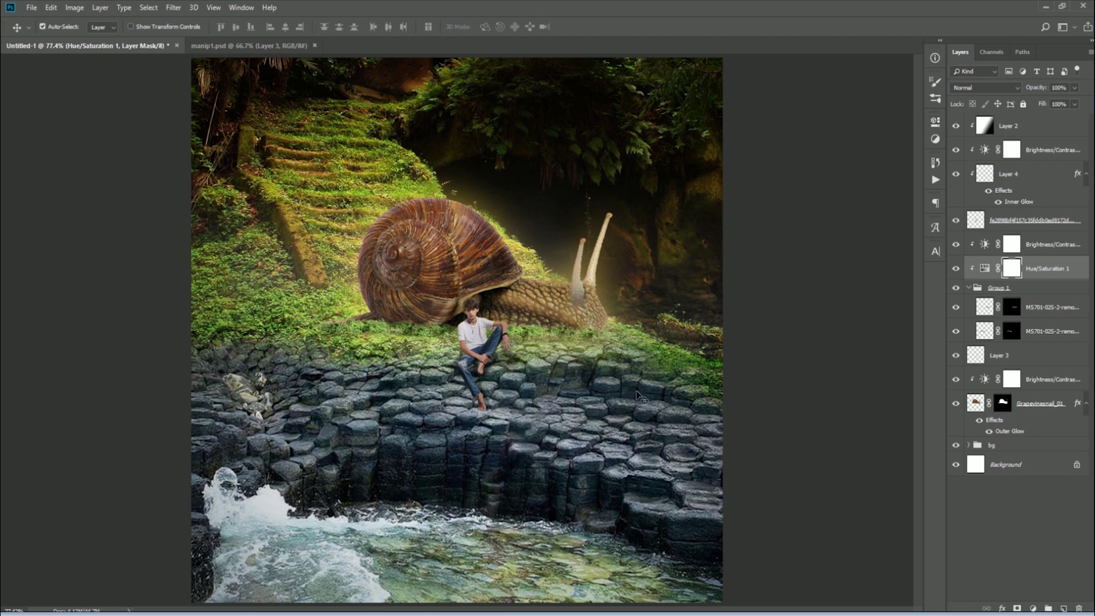
scroll(504, 327, up, 4)
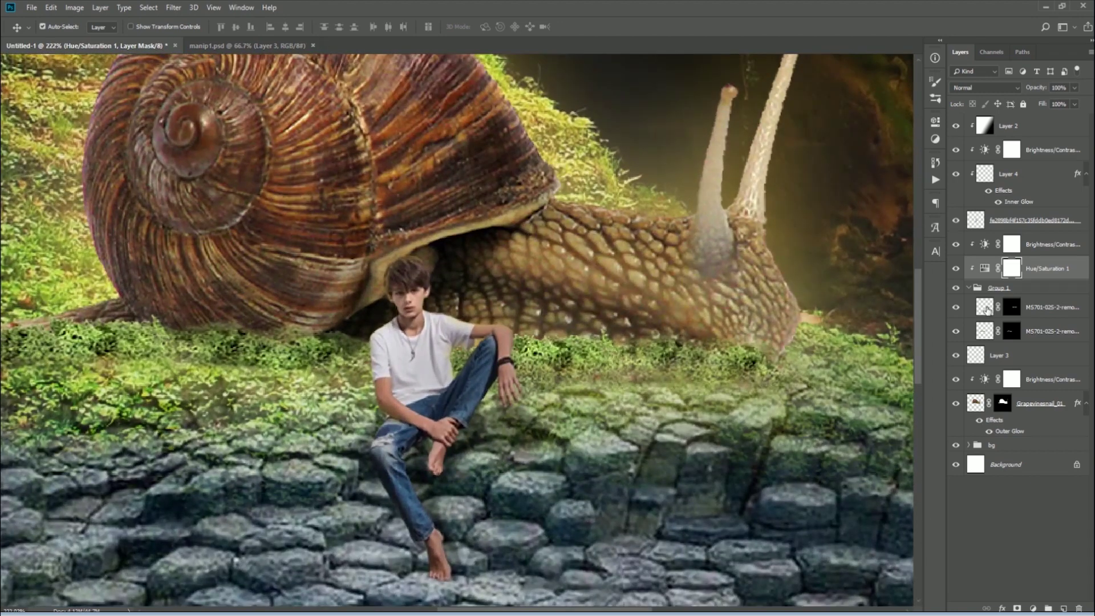
click(405, 337)
click(1015, 216)
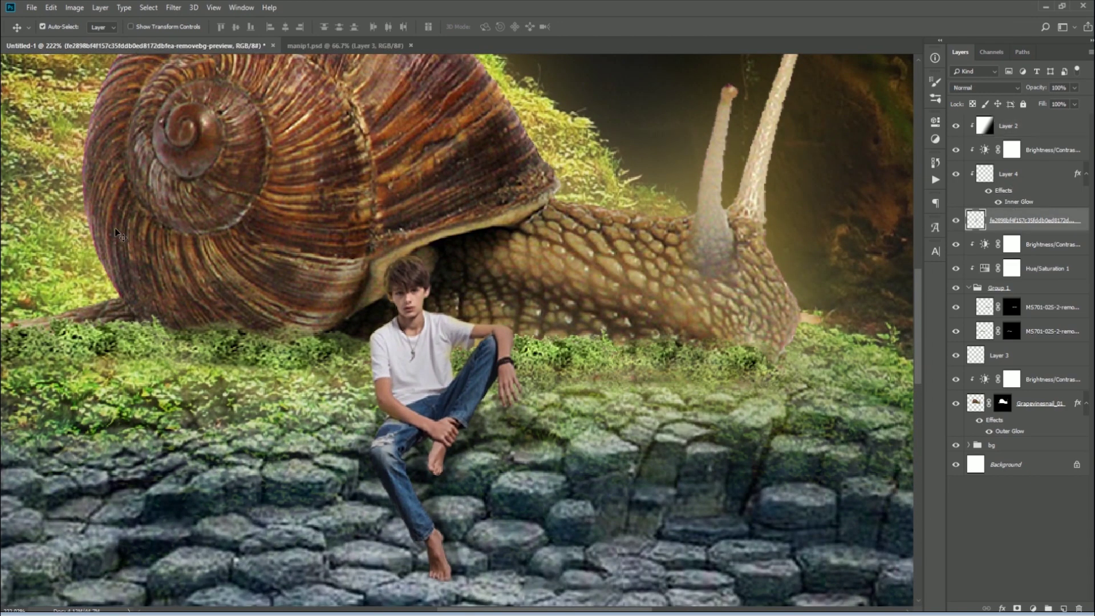
key(b)
key(o)
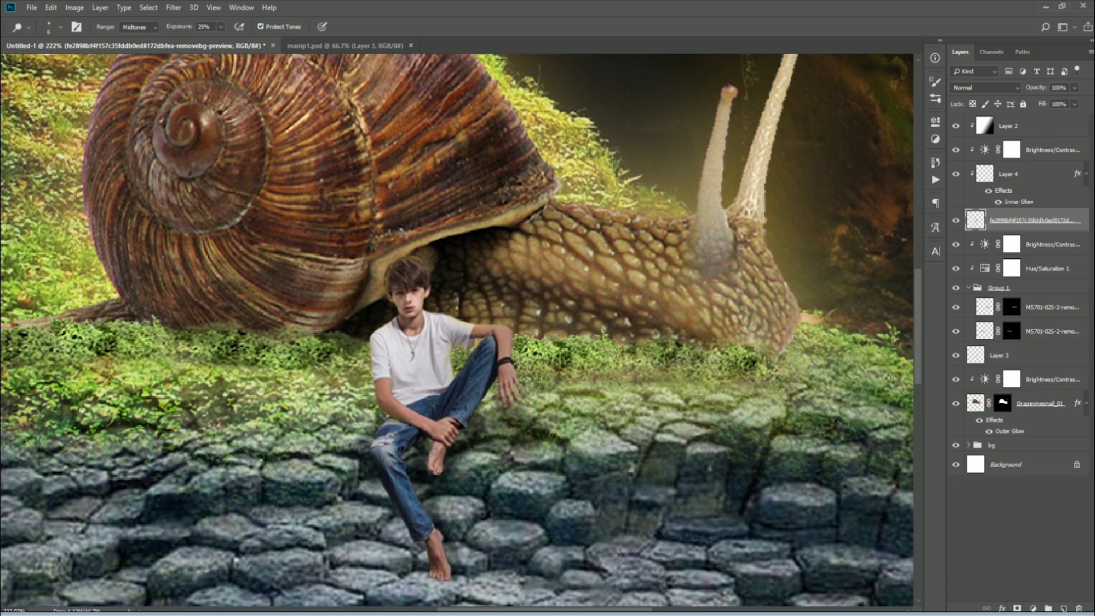
key(ctrl+minus)
key(ctrl+minus)
key(ctrl+minus)
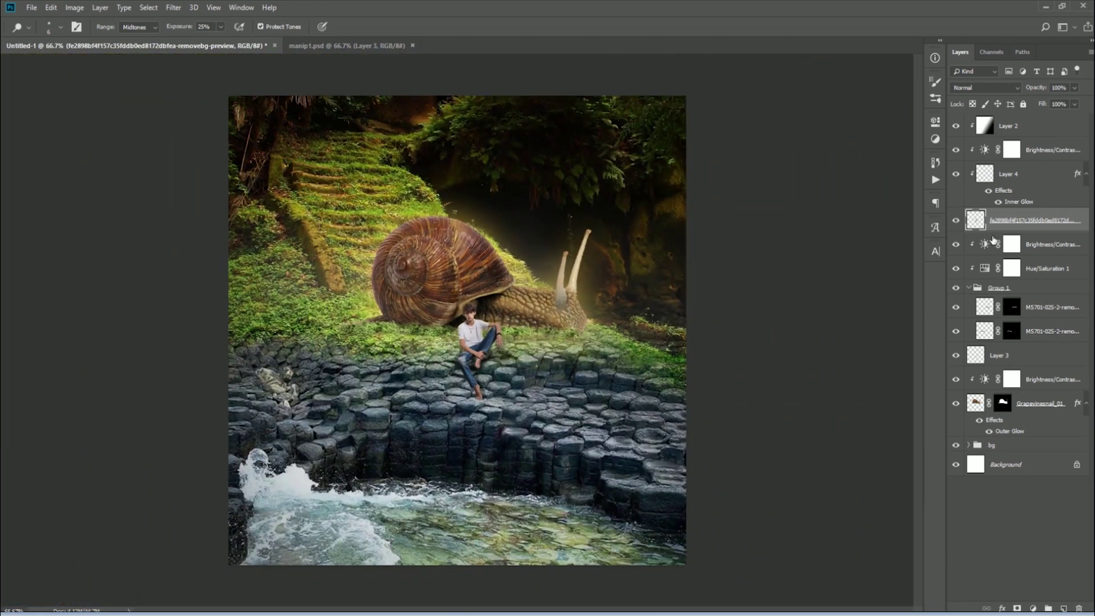
click(976, 444)
click(969, 444)
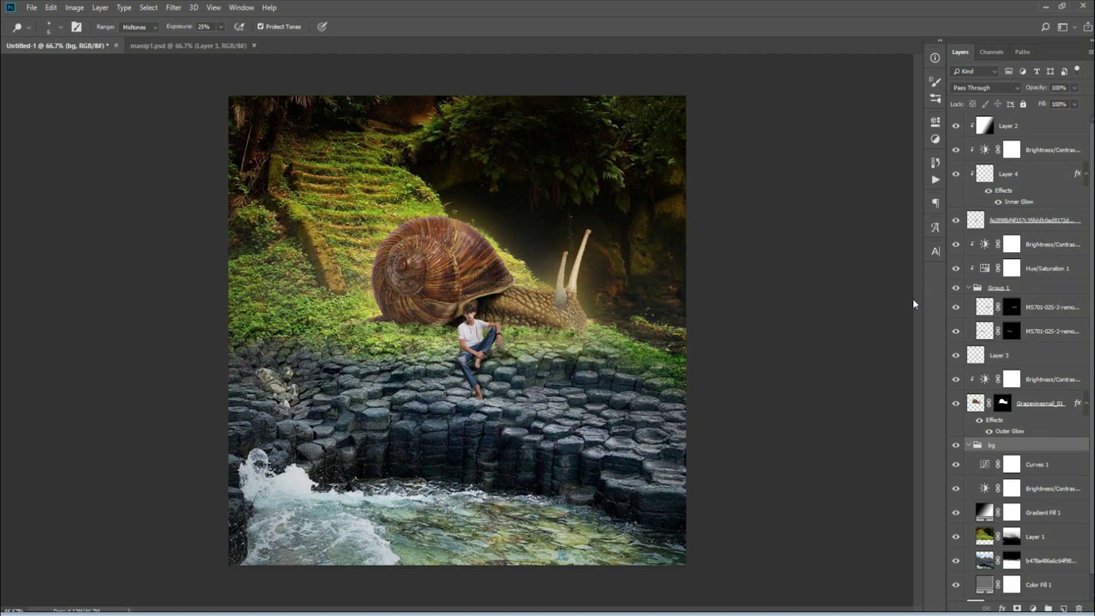
click(983, 512)
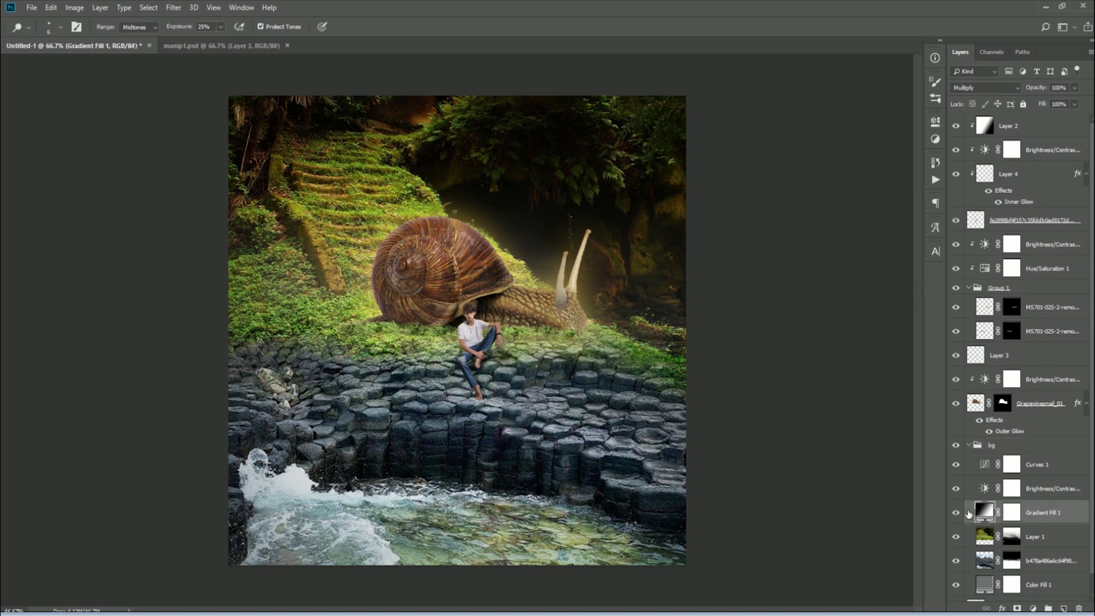
click(956, 512)
key(v)
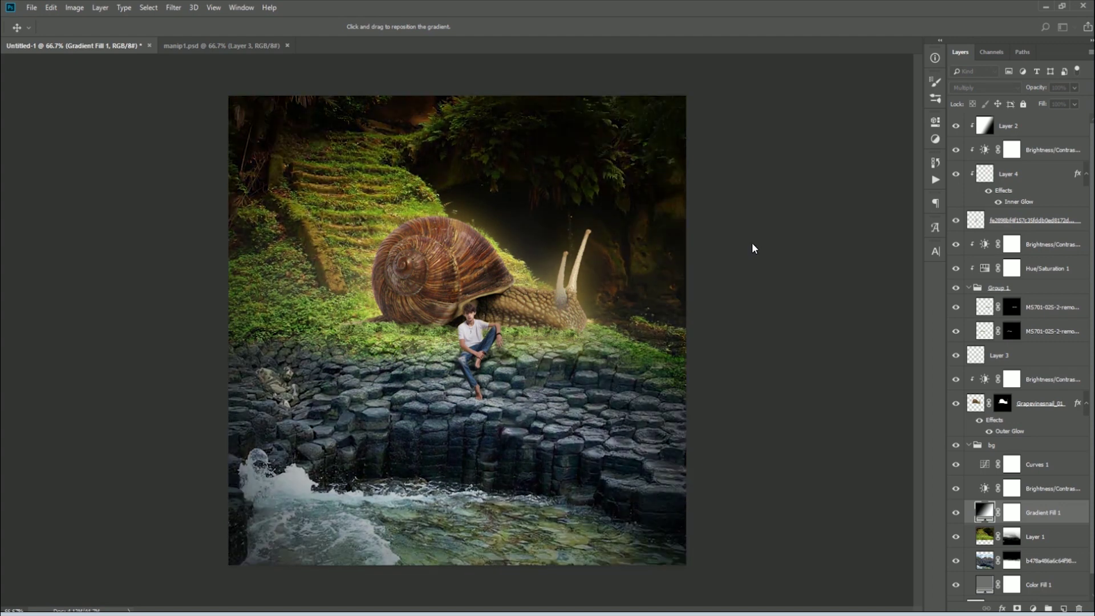
key(o)
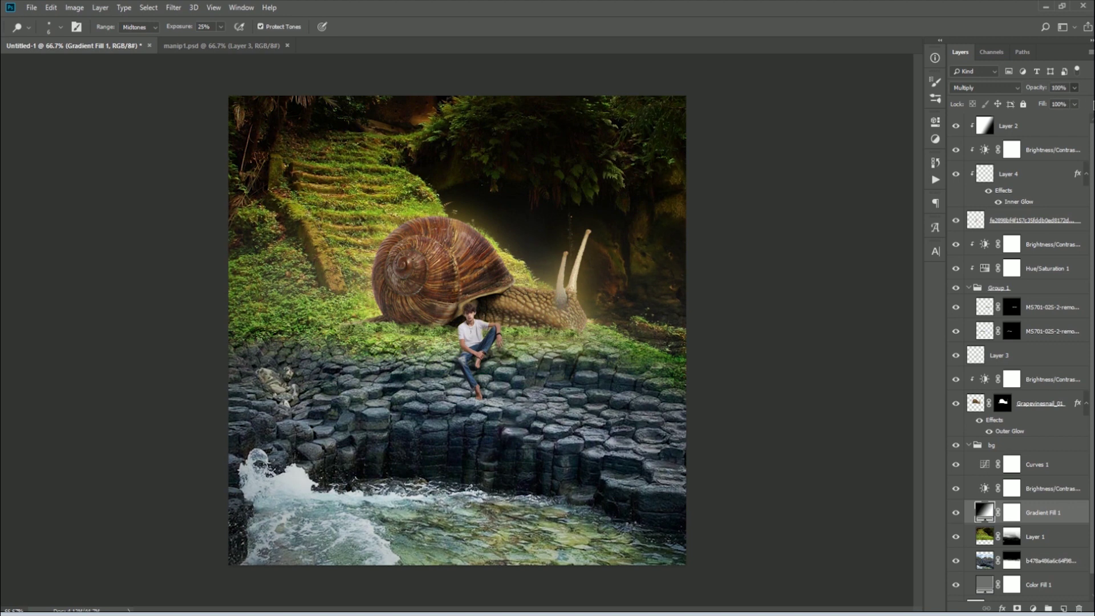
key(v)
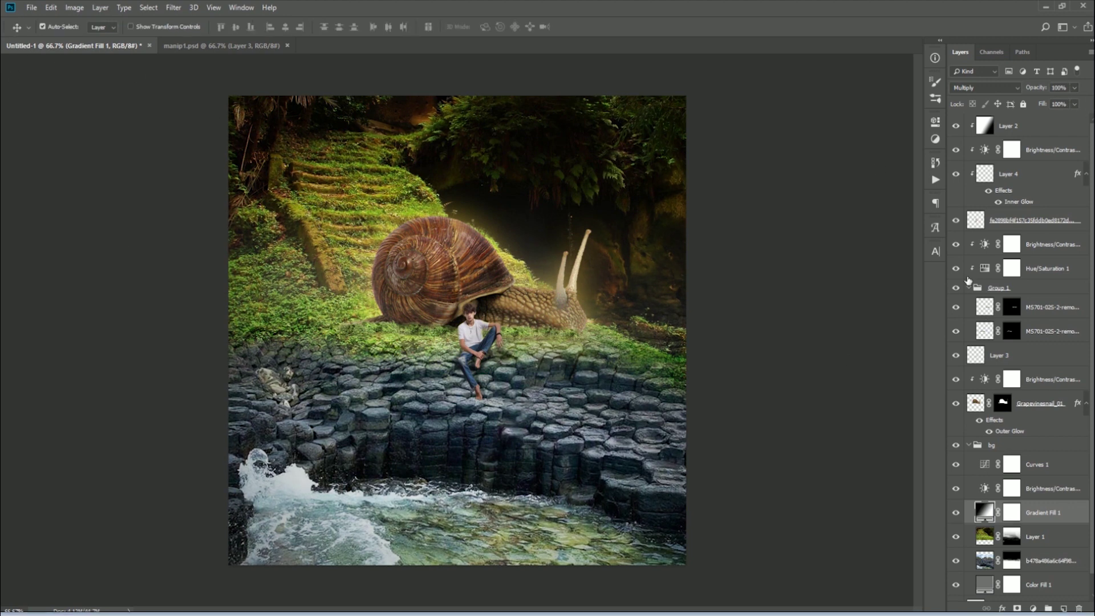
click(968, 287)
click(968, 396)
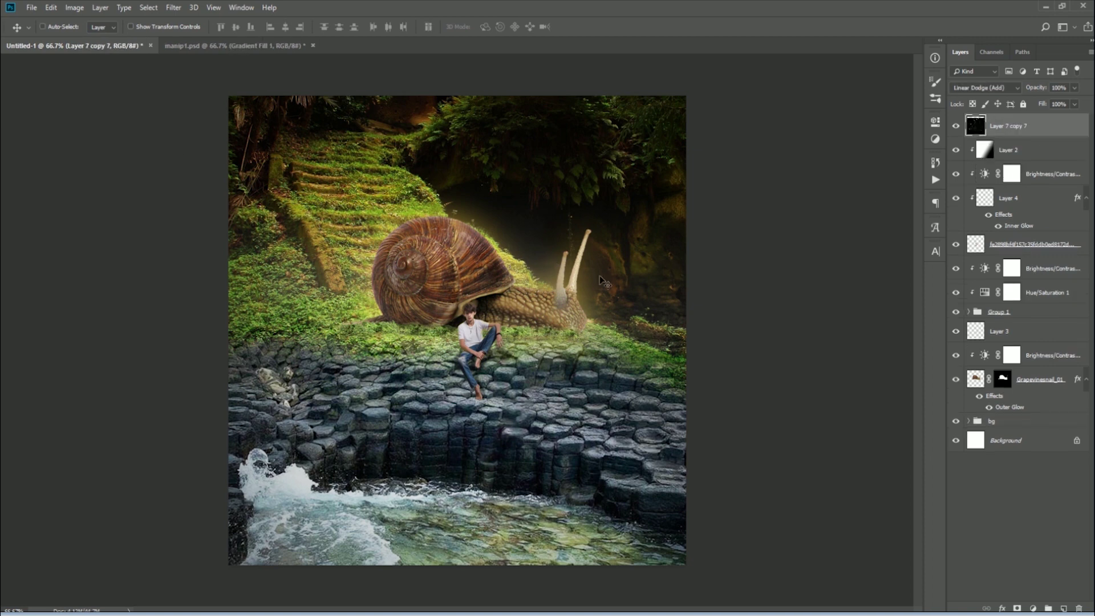
- Enlarge the Layer 7 copy 7 bokeh lights to about 112% and shift them slightly left
drag(818, 536, 853, 558)
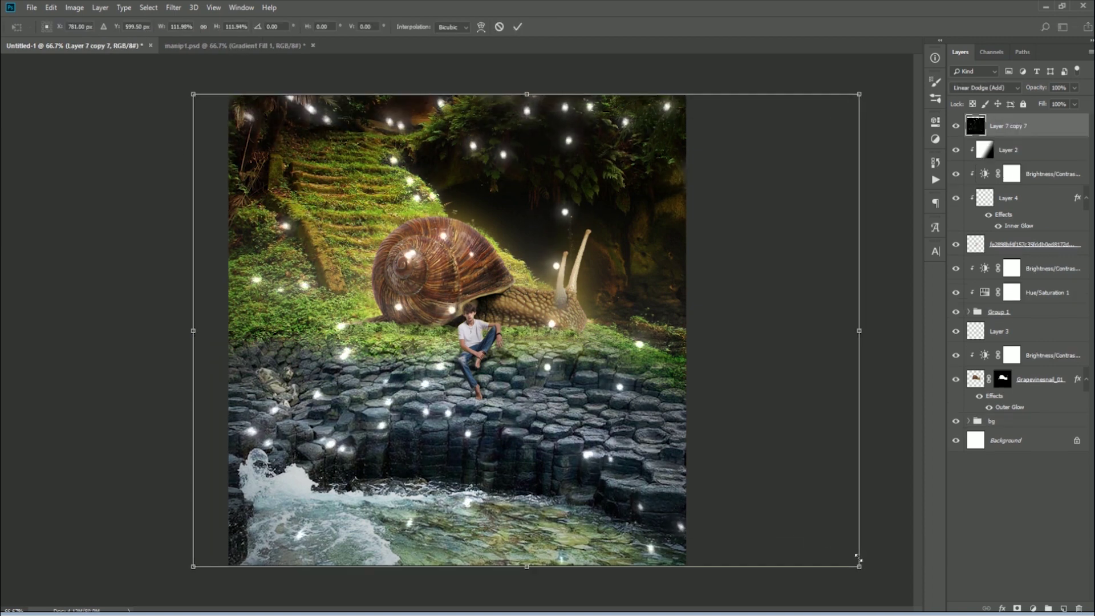
drag(601, 376, 553, 372)
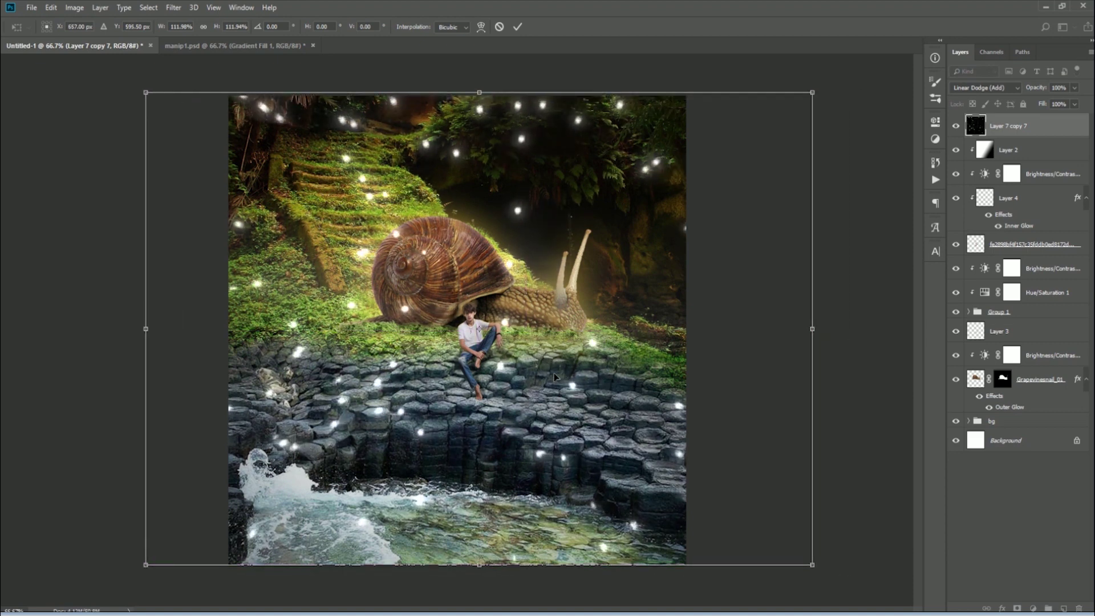
key(Return)
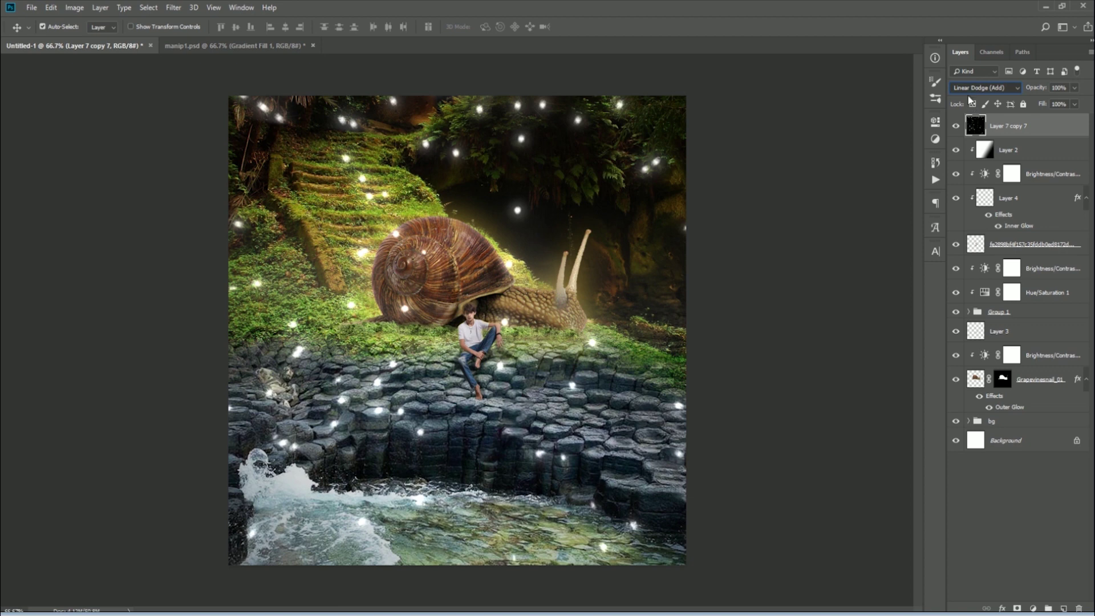
- Set the bokeh layer to Linear Dodge (Add) and add a new empty layer above it
key(shift+alt+n)
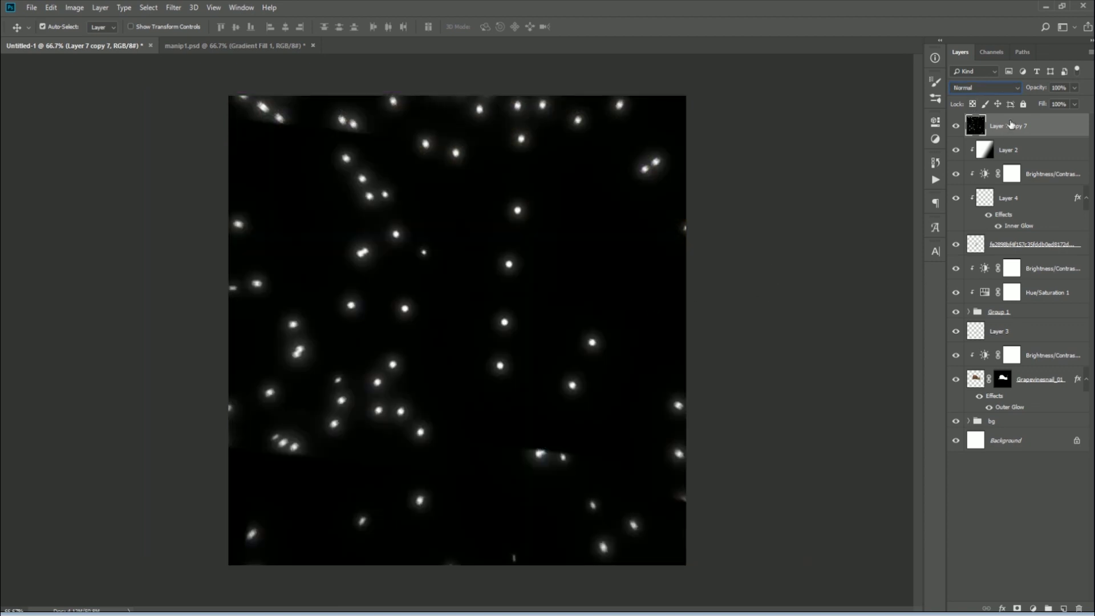
ctrl+click(1028, 127)
key(Delete)
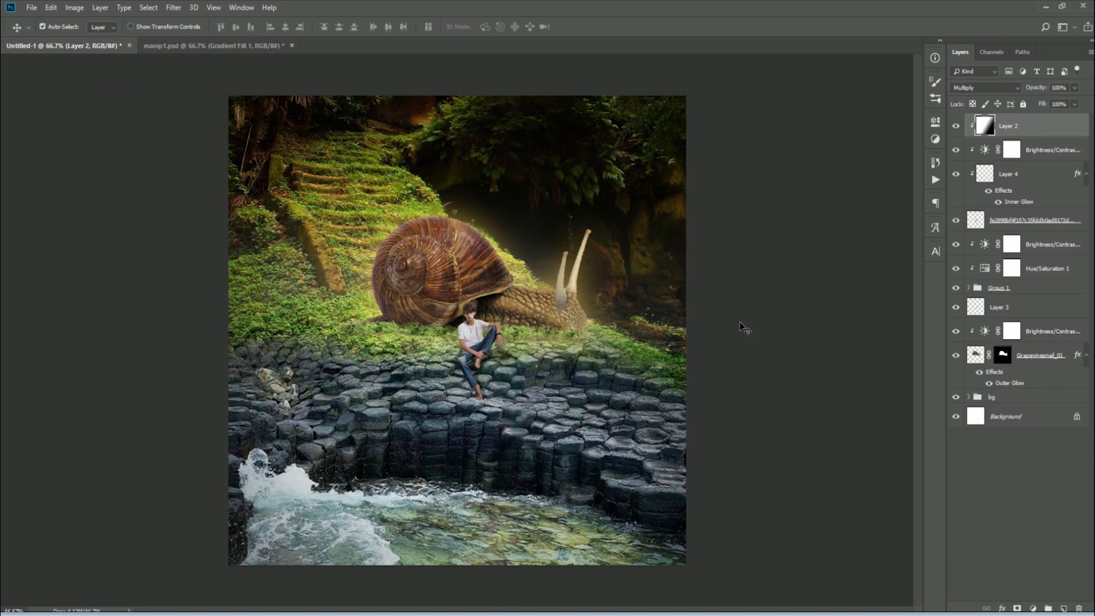
key(ctrl+z)
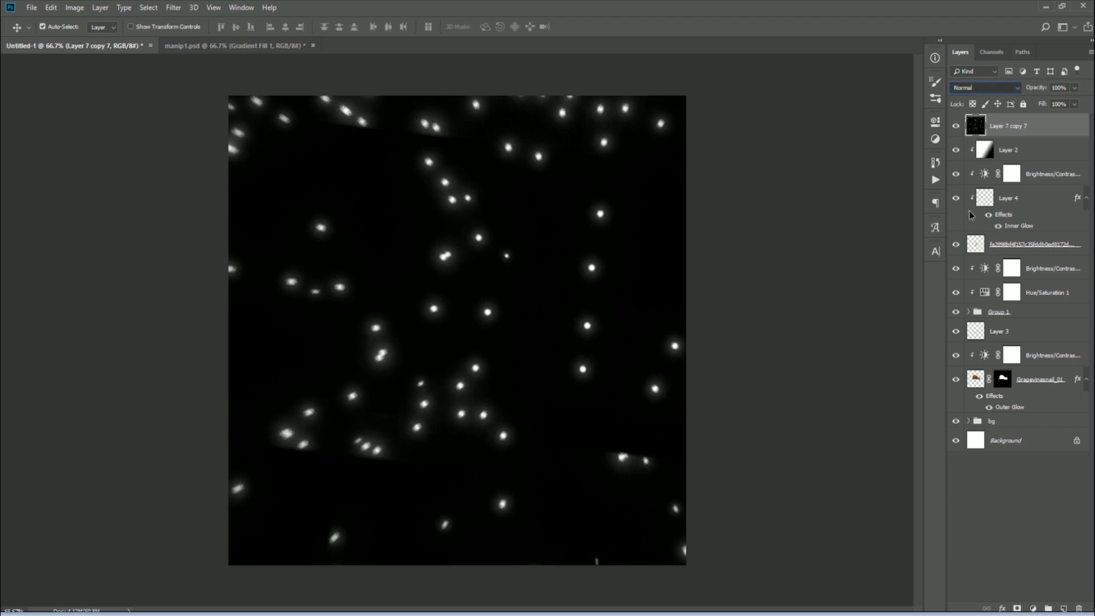
key(shift+alt+w)
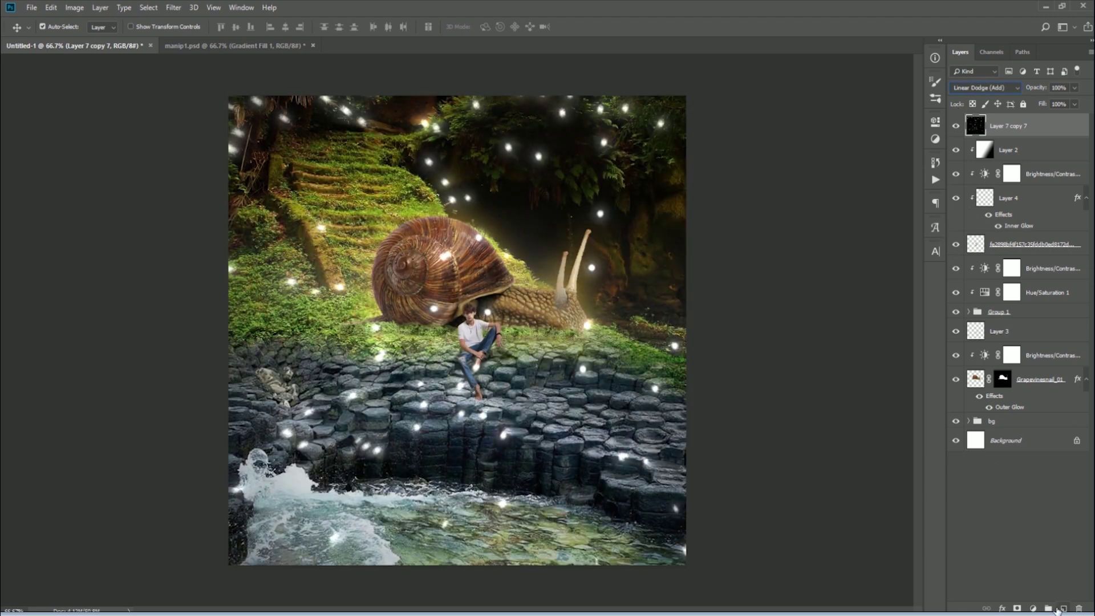
click(1059, 609)
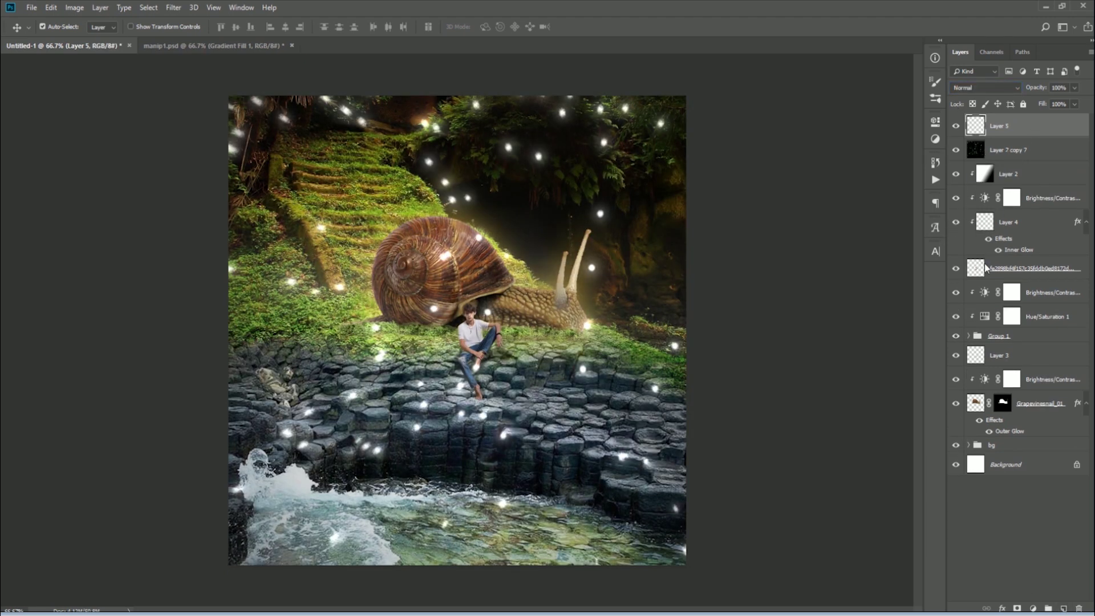
- Clip Layer 5 to the bokeh, fill it yellow, and set Overlay at 40% opacity
key(ctrl+alt+g)
key(g)
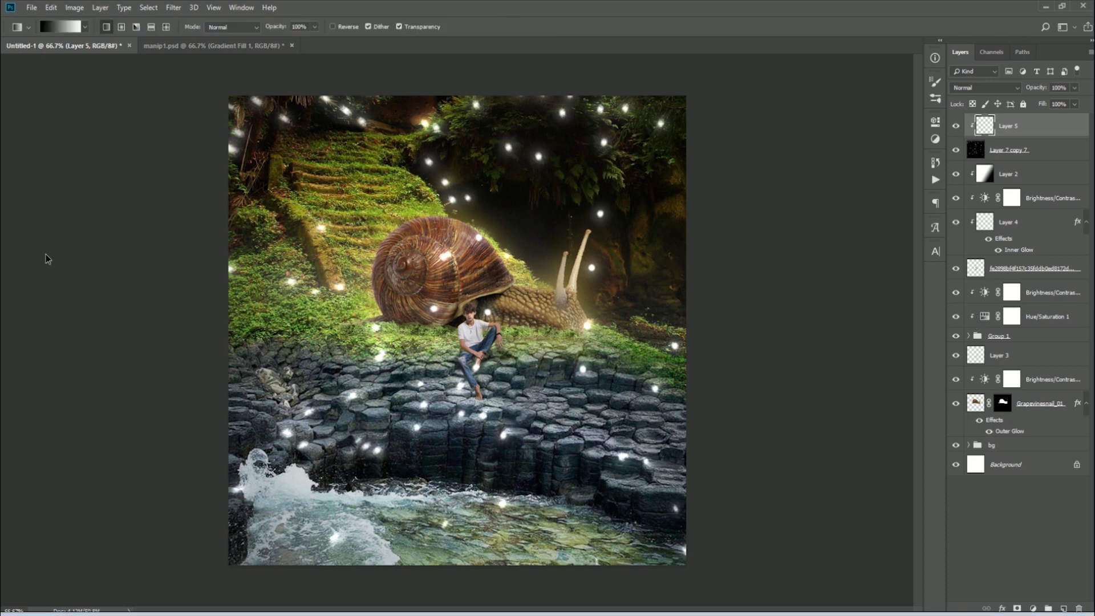
key(shift+g)
click(464, 288)
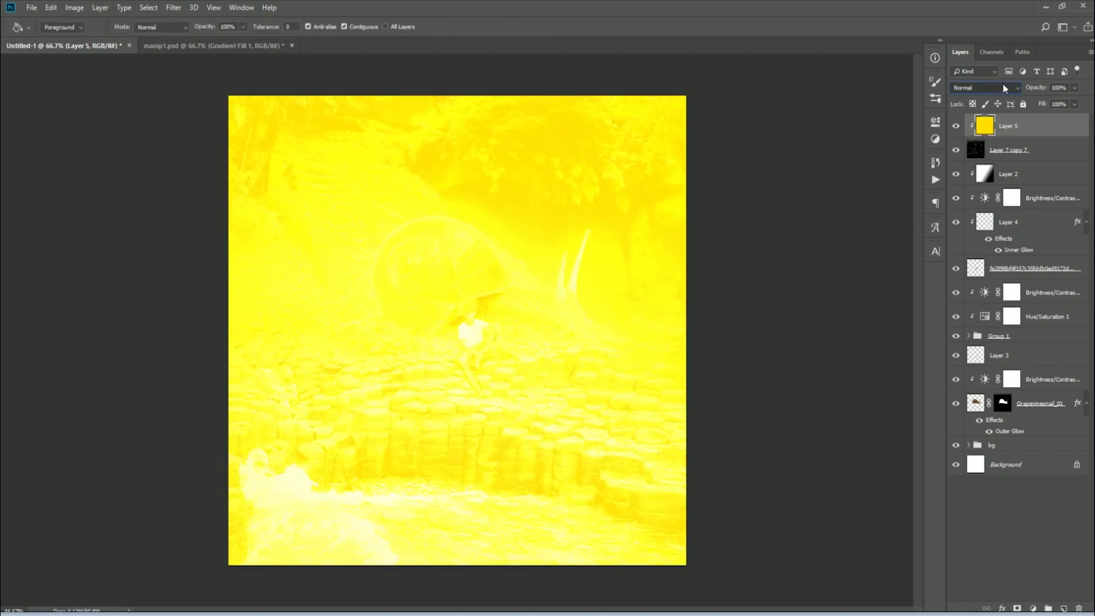
click(1004, 86)
scroll(1001, 87, down, 5)
key(Down)
key(Down)
key(Down)
key(Down)
key(Down)
key(Down)
key(Down)
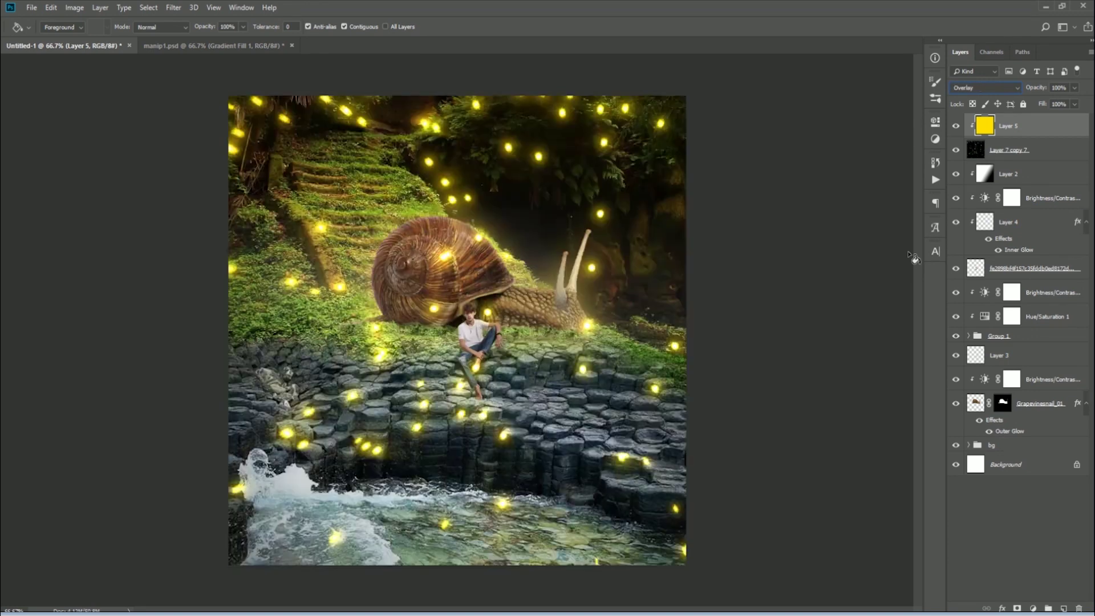
key(v)
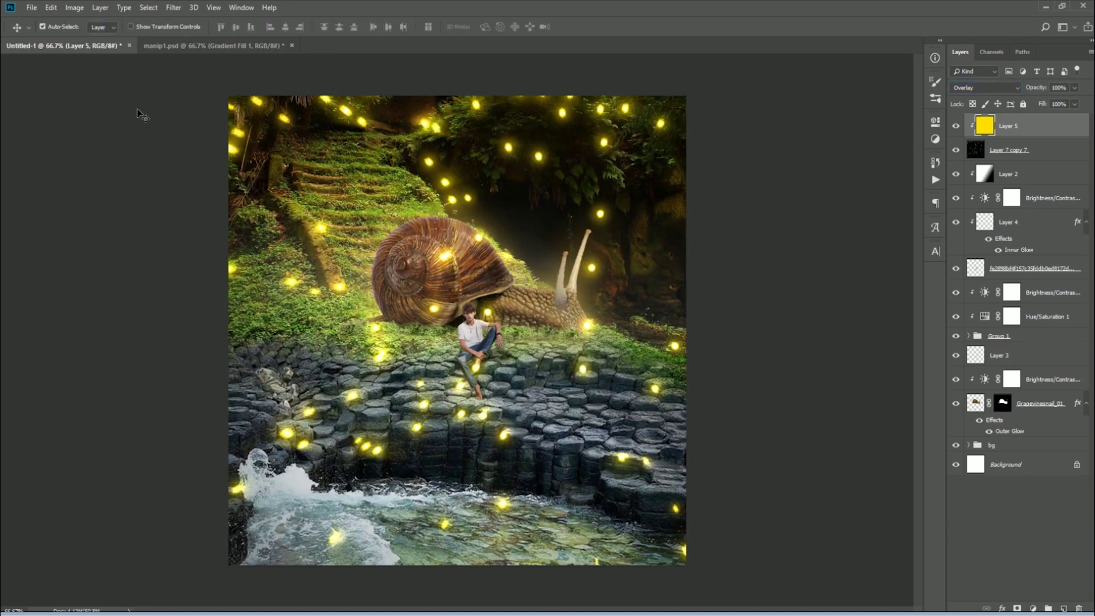
drag(1073, 89, 1048, 97)
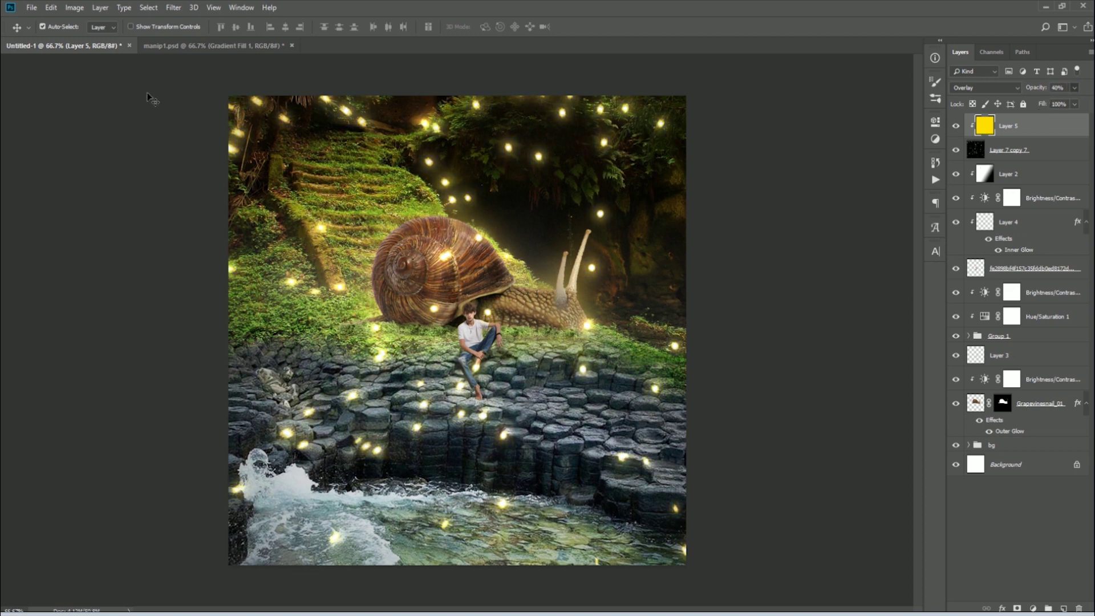
ctrl+click(1017, 136)
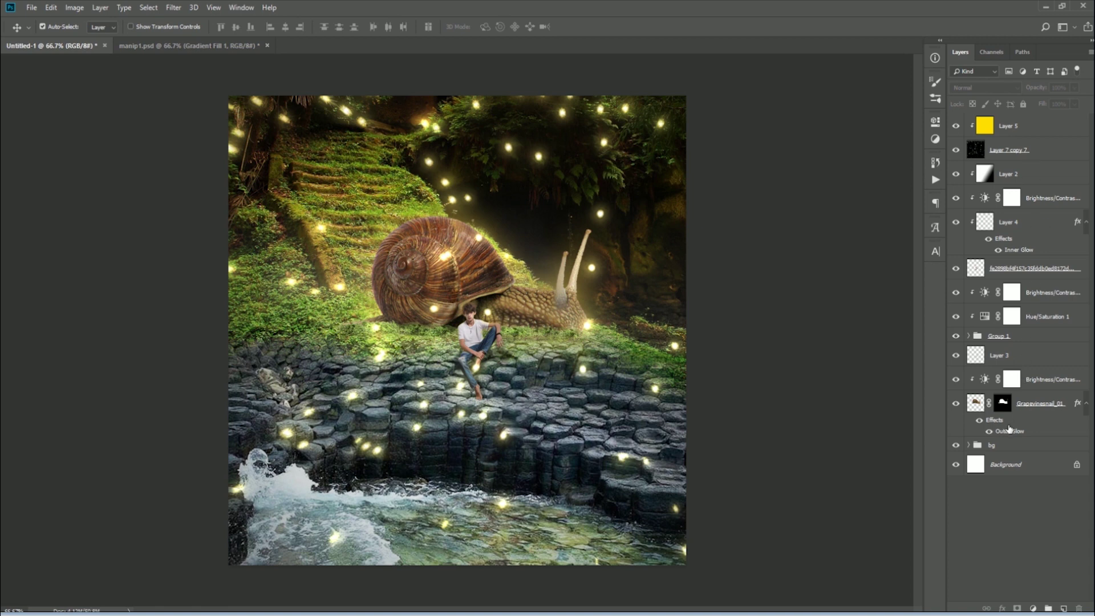
- Make the Grapevinesnail_01 image active instead of its mask and pan the view
click(1002, 405)
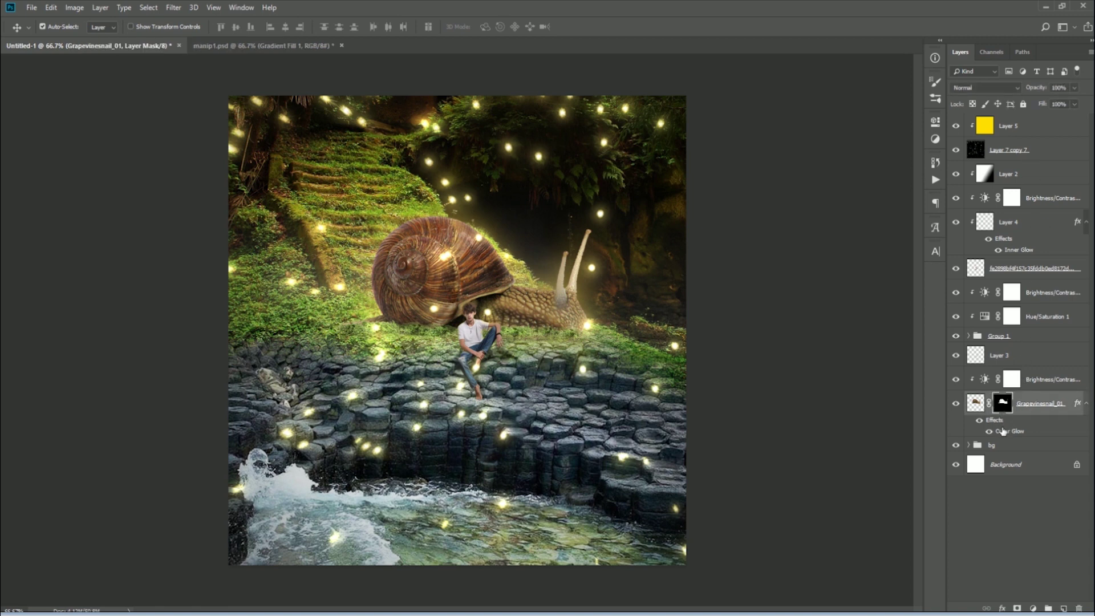
click(975, 403)
key(h)
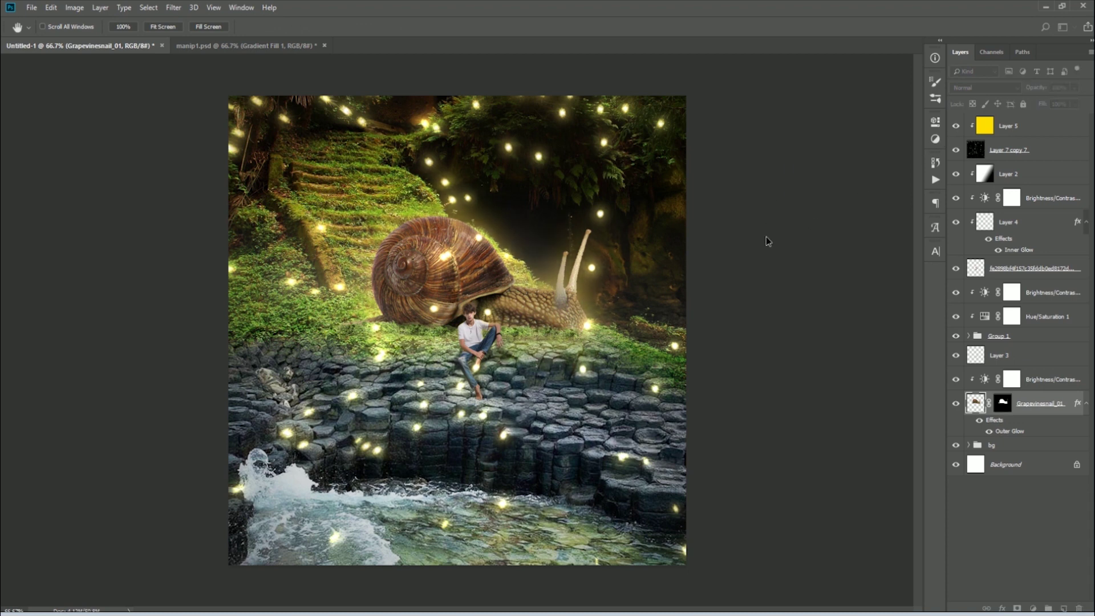
key(v)
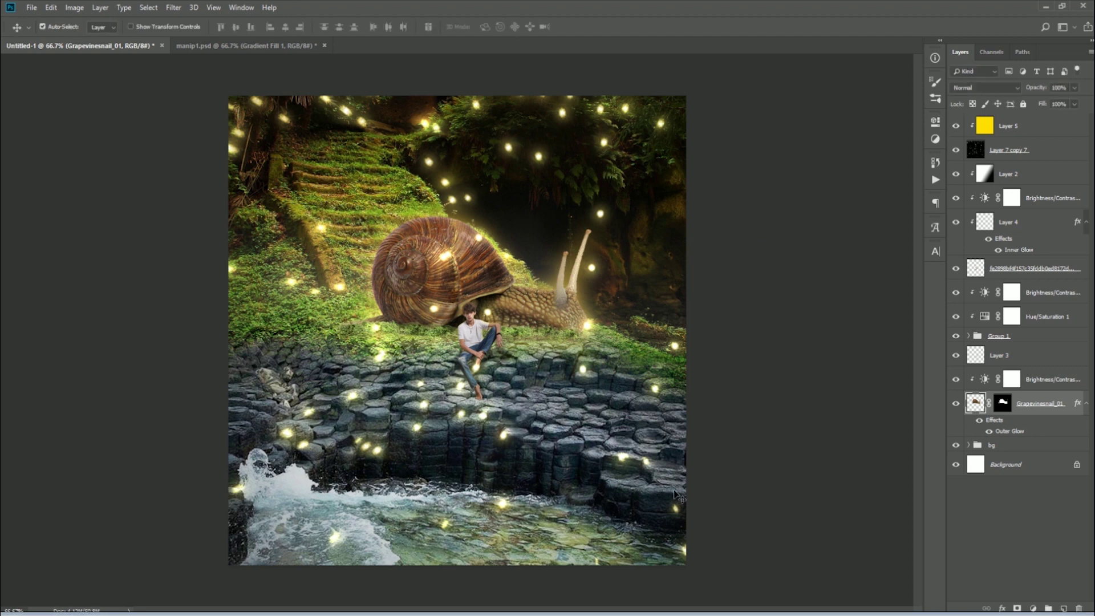
- Set Layer 5 and the fireflies layer to 82% opacity, then reselect the fireflies
click(1024, 125)
ctrl+click(1026, 147)
key(3)
key(5)
key(0)
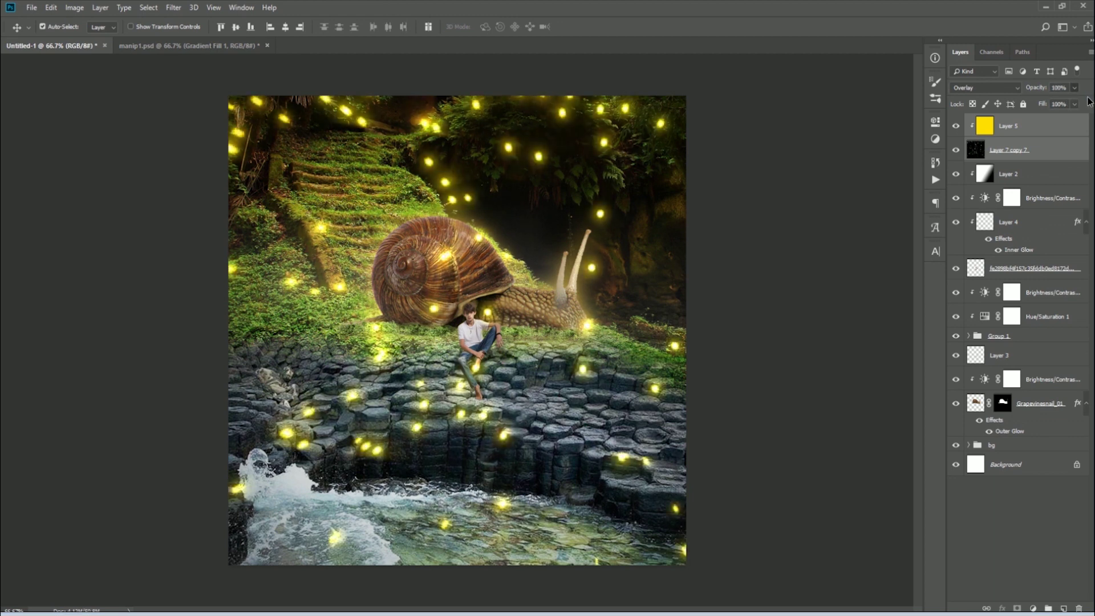
key(8)
key(2)
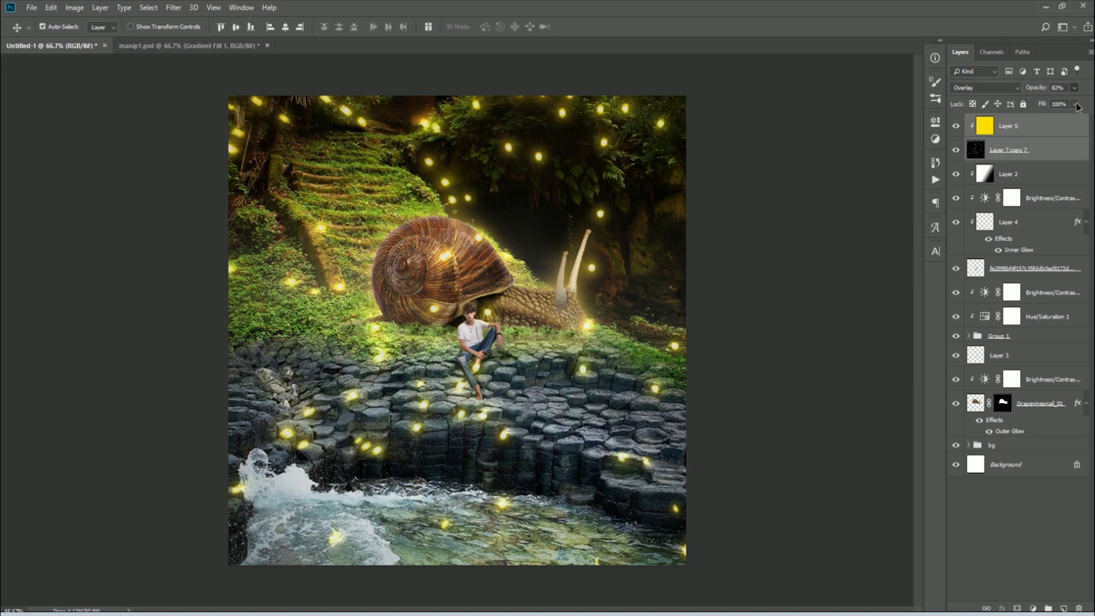
click(782, 306)
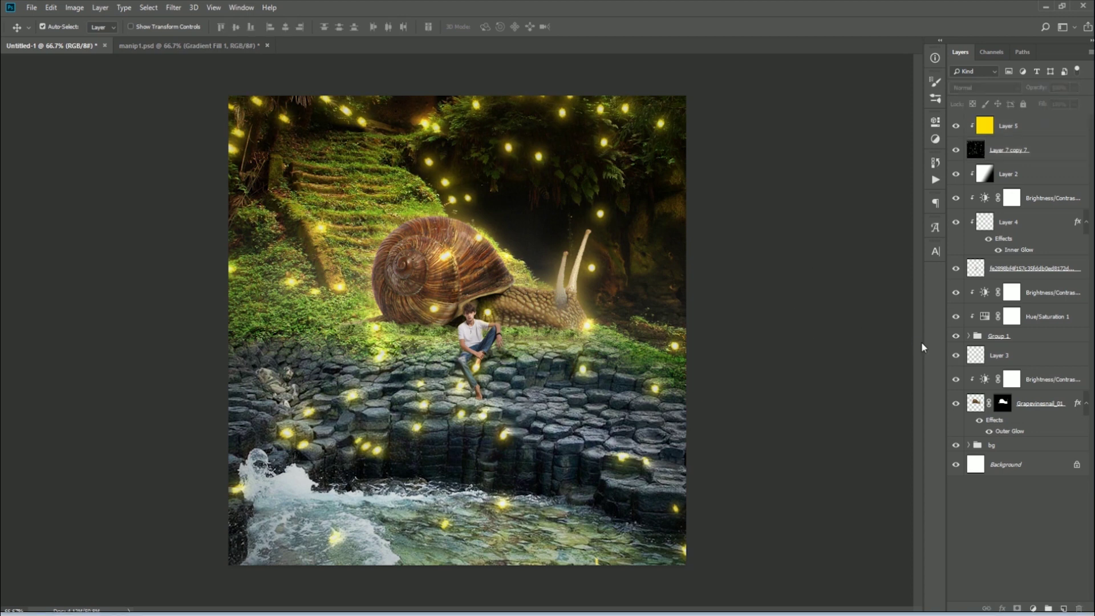
click(1021, 150)
shift+click(1021, 126)
- Shrink the fireflies to about 65% and enlarge the yellow colour layer to about 173%
key(ctrl+t)
mouse_move(894, 570)
mouse_down()
mouse_move(754, 510)
mouse_move(659, 400)
mouse_up()
key(Return)
click(1064, 126)
key(ctrl+t)
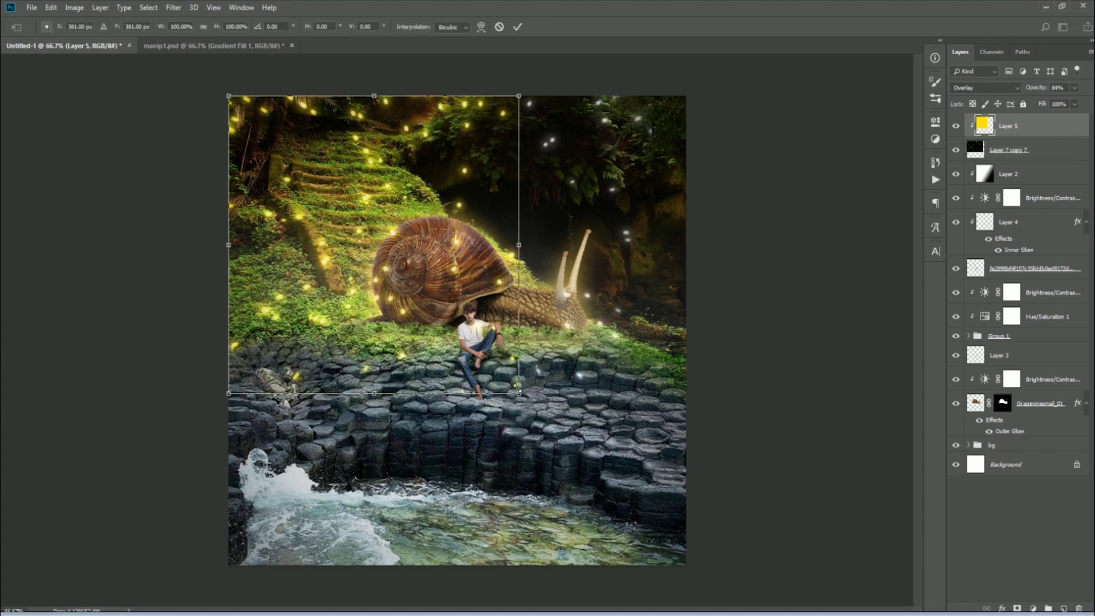
drag(519, 391, 730, 604)
key(Return)
- Stretch the fireflies across the whole canvas and reposition the yellow colour layer
click(1035, 158)
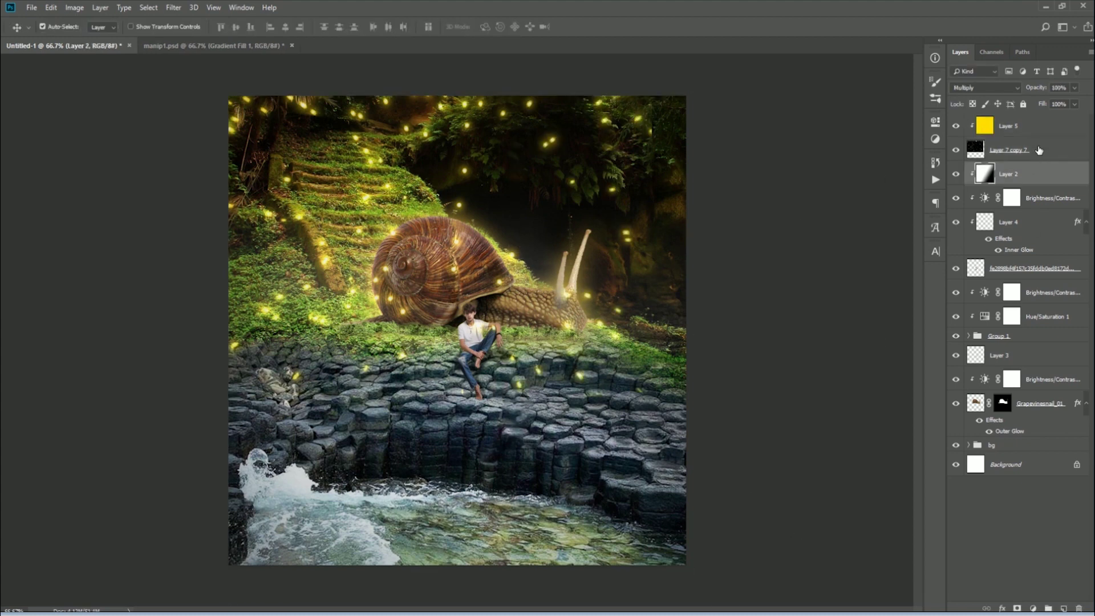
key(ctrl+t)
drag(651, 395, 685, 416)
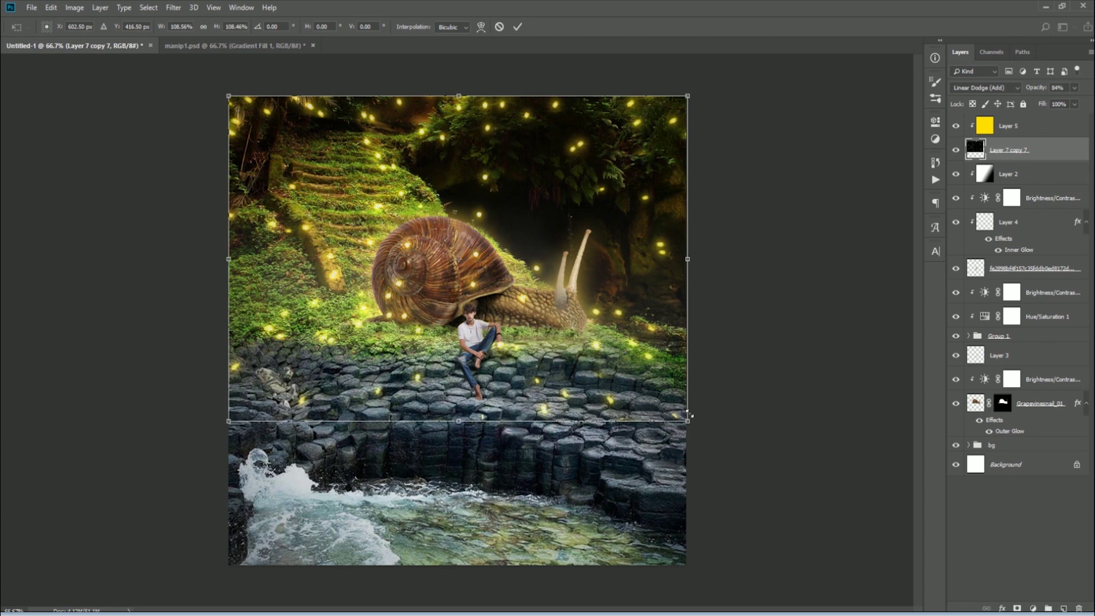
key(Return)
drag(482, 257, 478, 527)
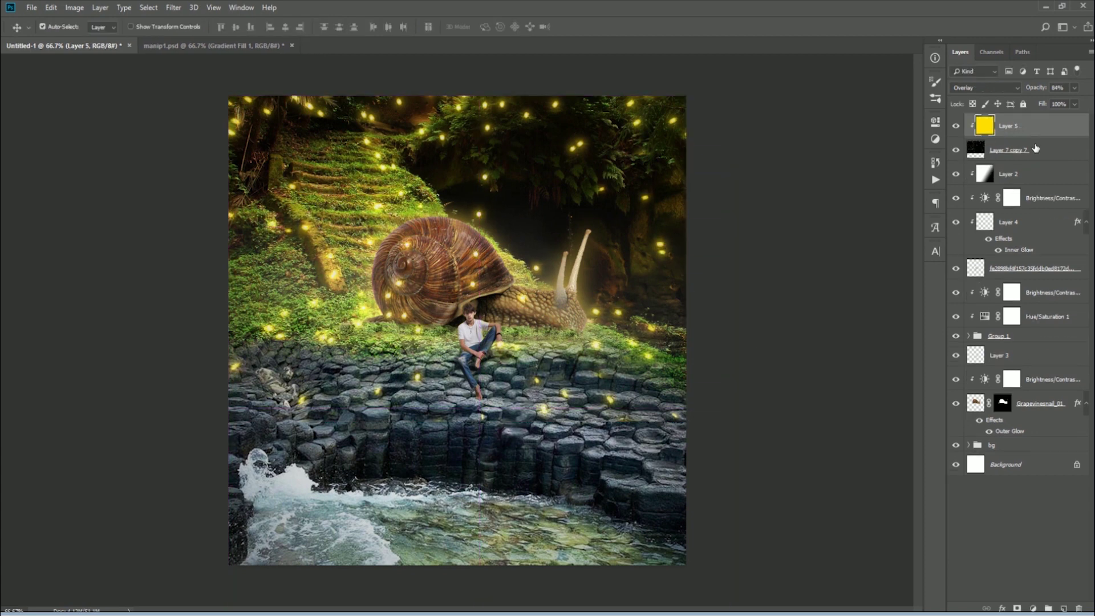
- Enlarge the fireflies to about 147%, tilt them about 4°, and shift them right and up
click(1008, 149)
key(ctrl+t)
mouse_move(663, 415)
mouse_down()
mouse_move(662, 483)
mouse_move(797, 568)
mouse_up()
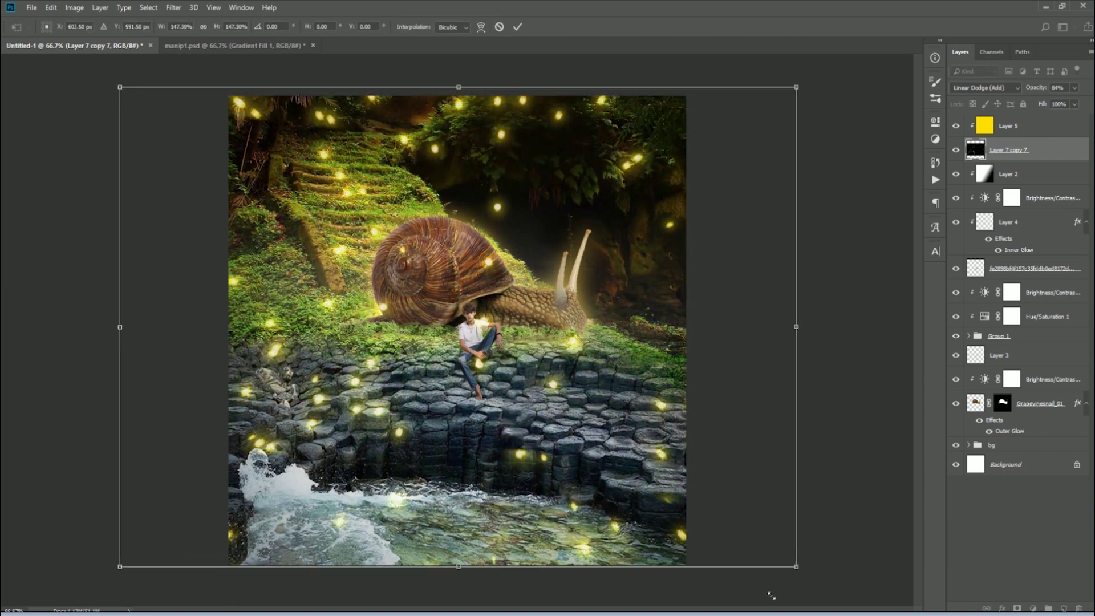
key(Return)
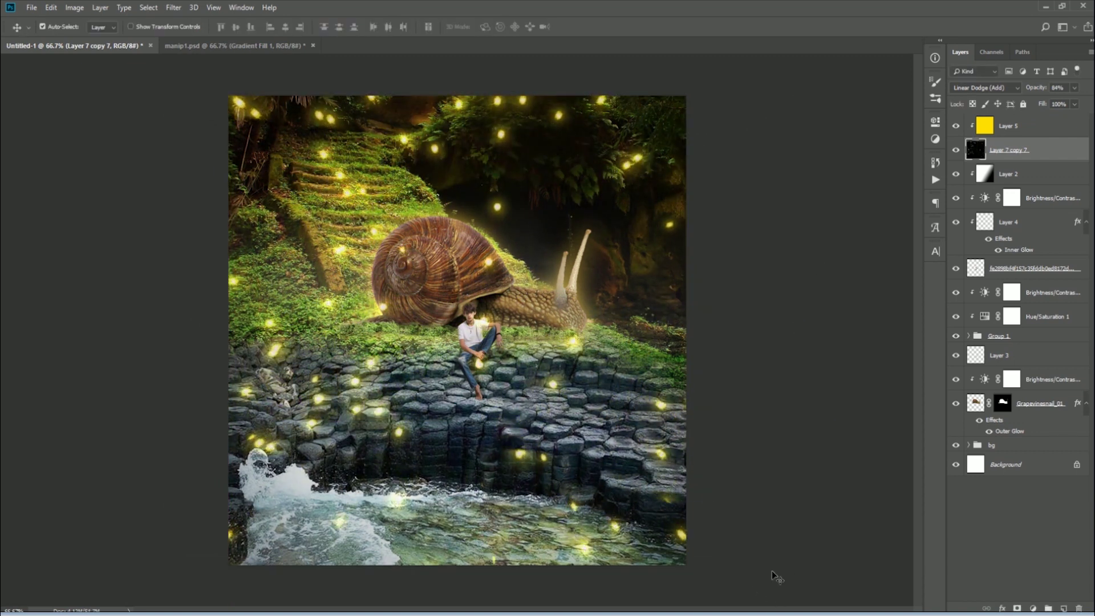
key(ctrl+t)
mouse_move(777, 576)
mouse_down()
mouse_move(838, 540)
mouse_move(836, 482)
mouse_move(934, 540)
mouse_up()
drag(707, 466, 766, 453)
key(Return)
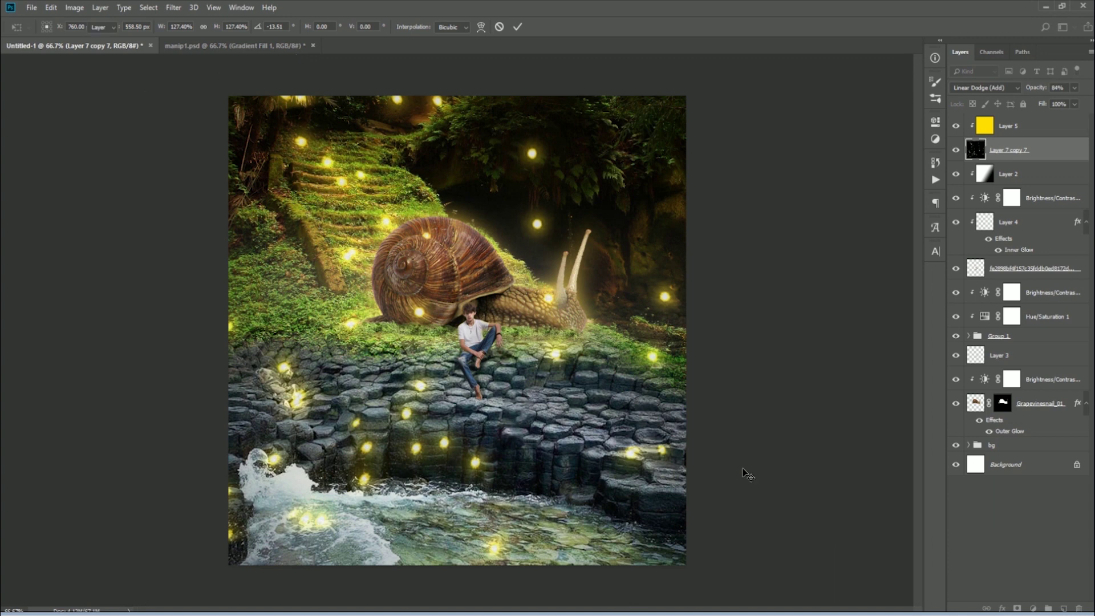
click(556, 302)
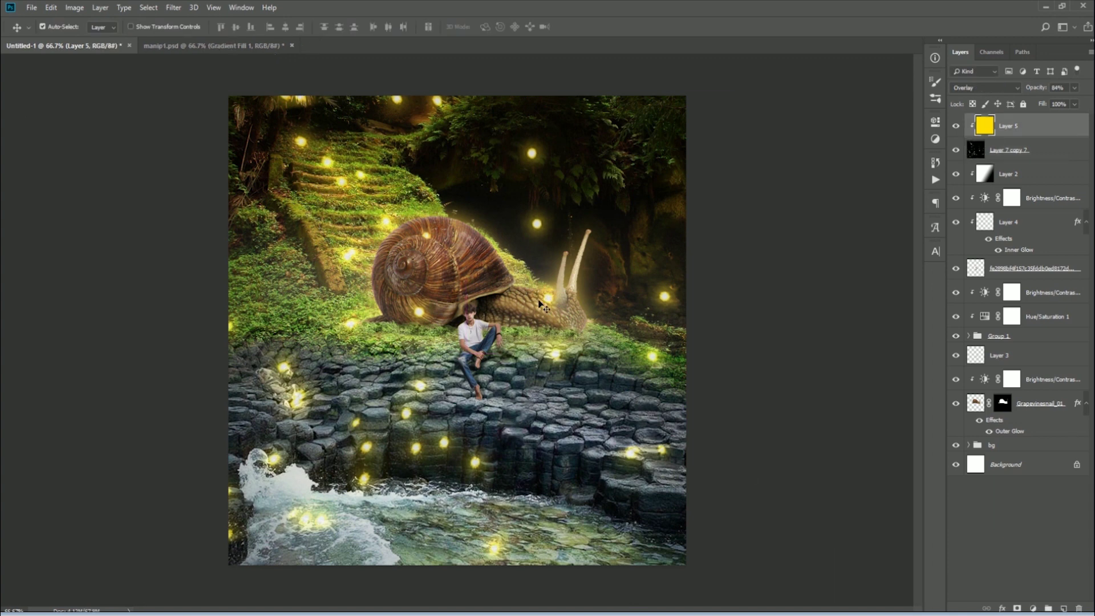
- Rename the Group 1 grass group to Weed and begin renaming Layer 3 to Shadow
key(ctrl+minus)
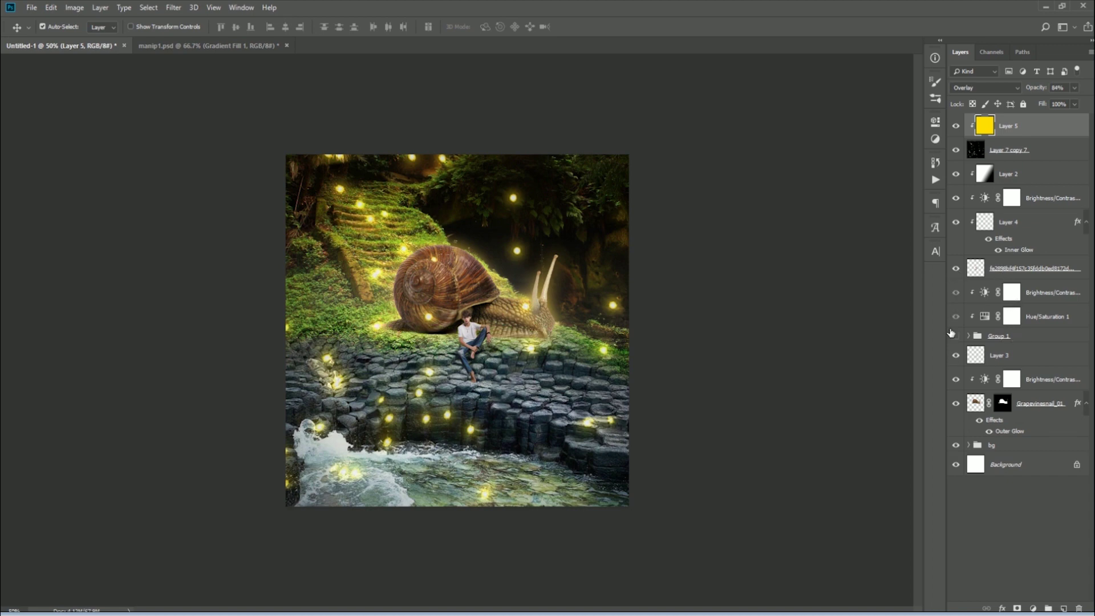
double_click(997, 335)
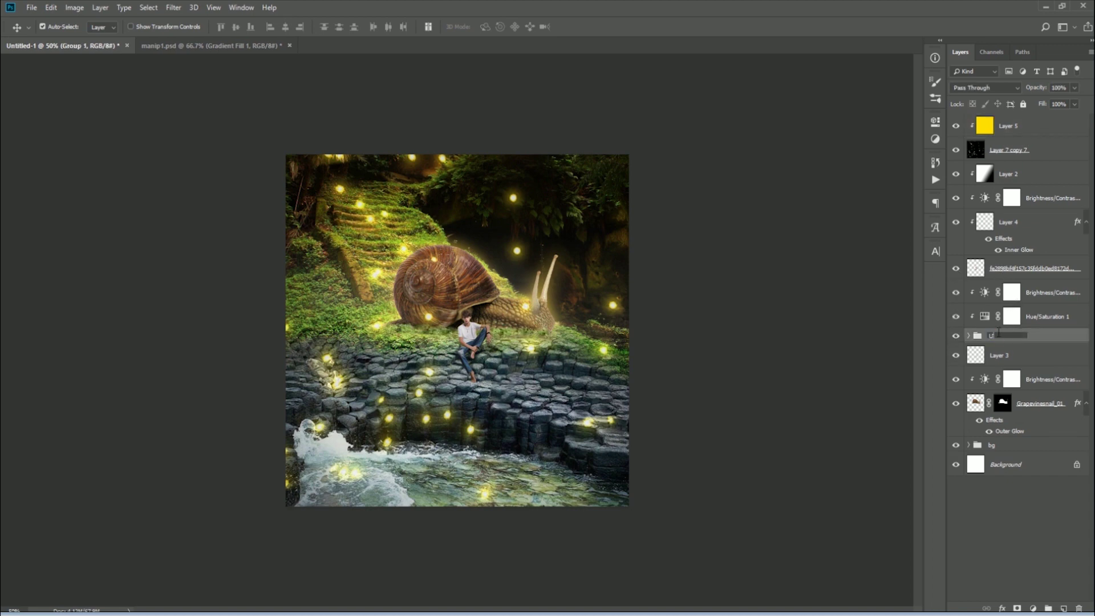
key(Return)
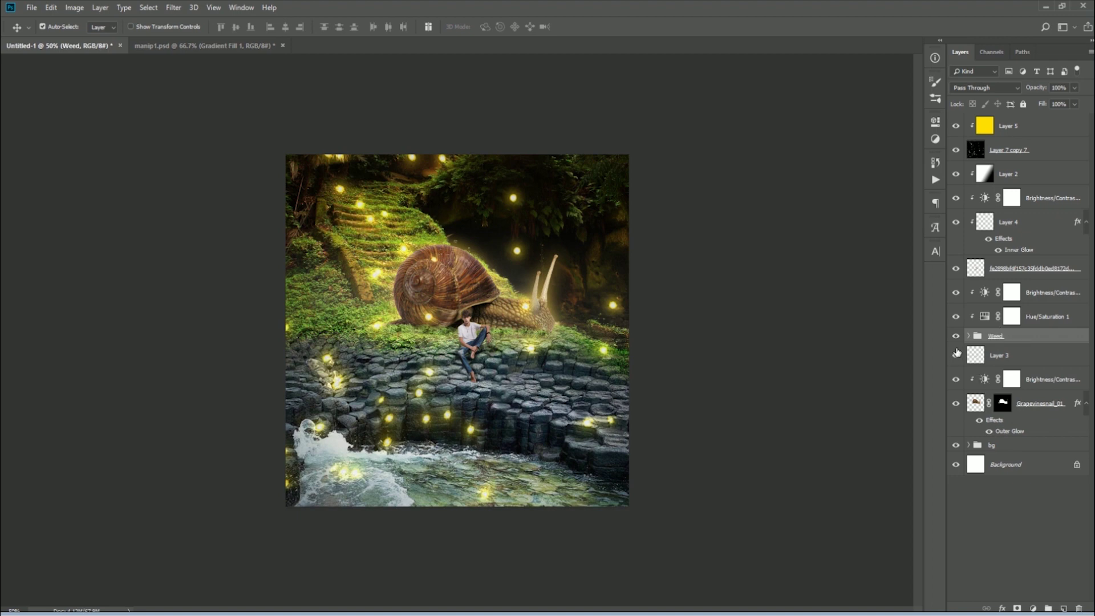
double_click(999, 355)
- Rename Layer 3 to Shadow and select the snail with its brightness adjustment
text(Shadow)
key(Return)
click(956, 403)
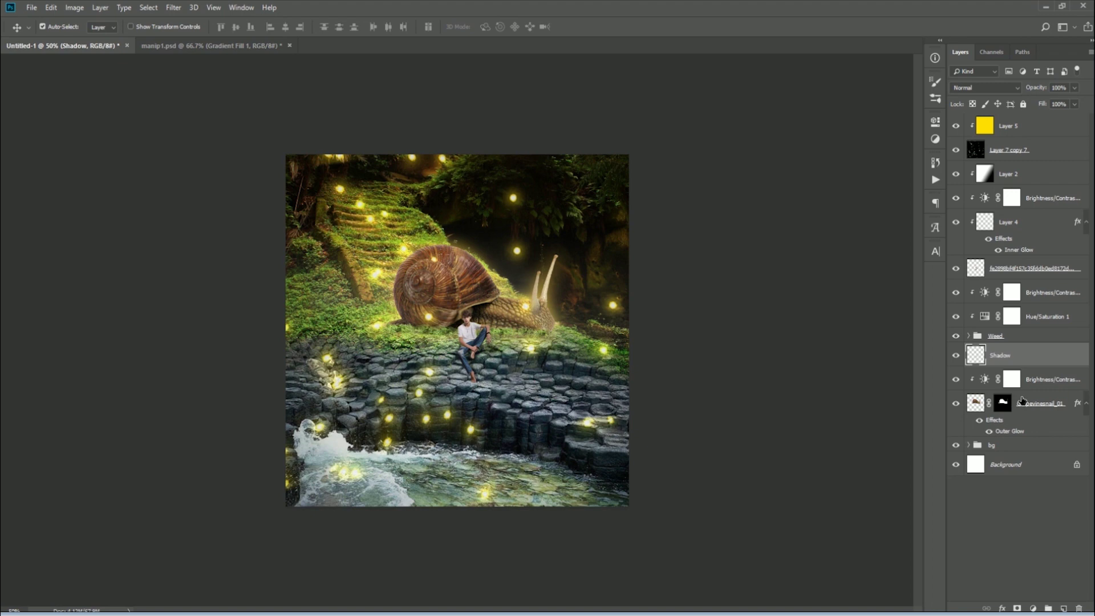
click(1023, 401)
ctrl+click(1024, 379)
- Enlarge the snail to about 104% and nudge it slightly right
key(ctrl+t)
drag(562, 338, 566, 343)
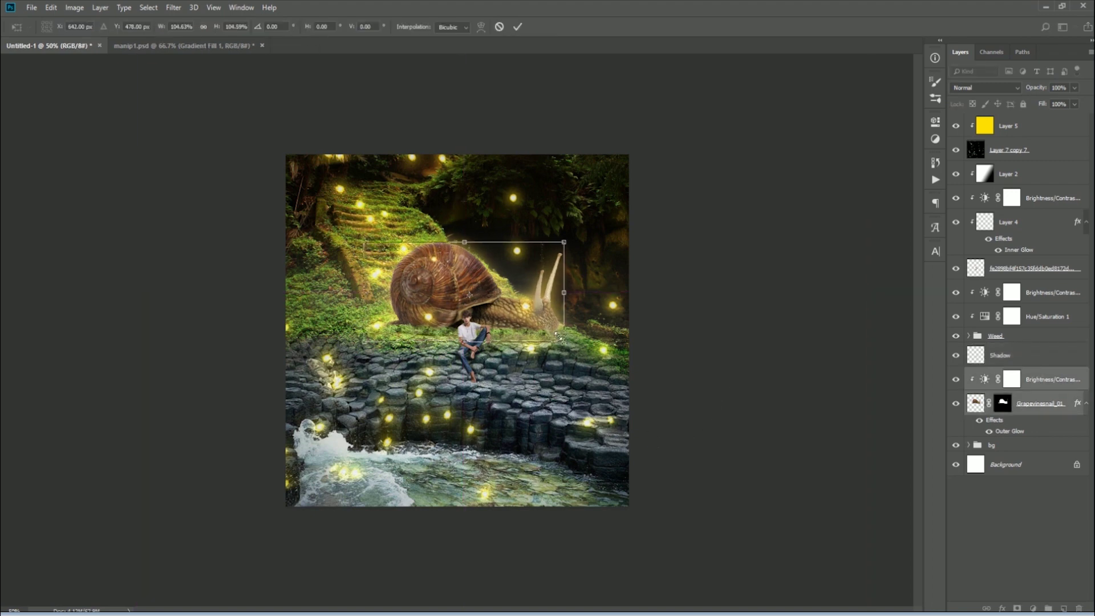
drag(548, 300, 539, 297)
key(Return)
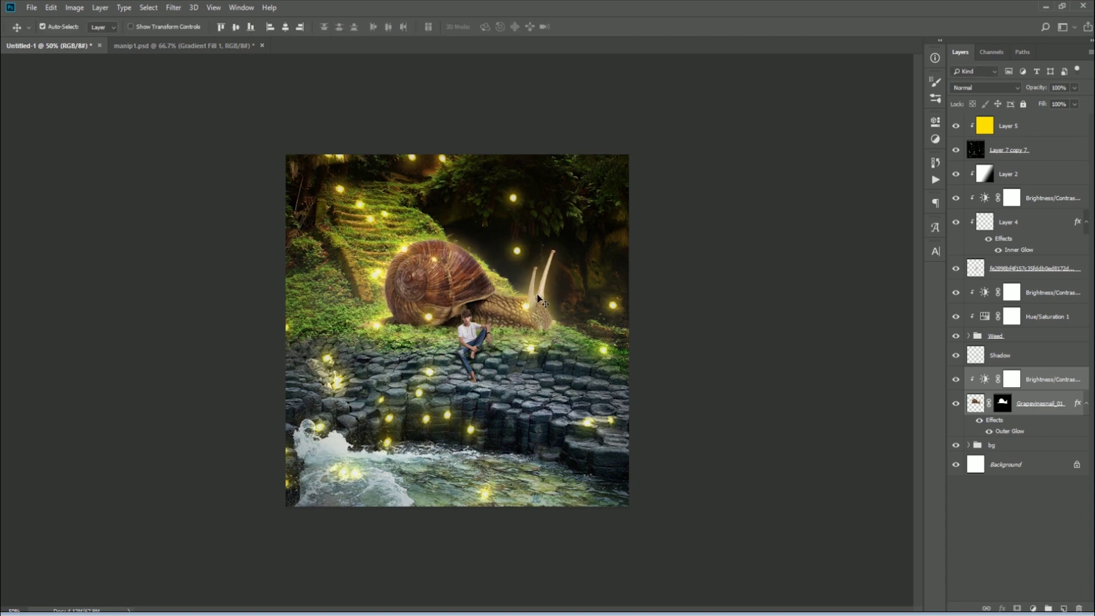
key(shift+Right)
key(shift+Right)
key(shift+Right)
key(shift+Right)
- Shift the fireflies layer slightly right and about 22 px down
click(773, 321)
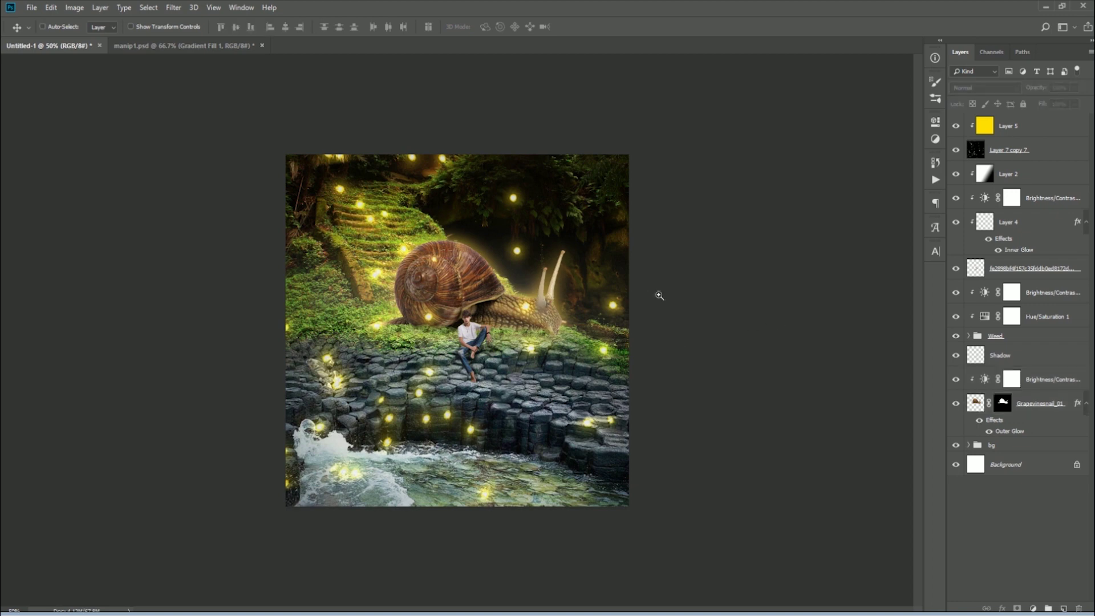
drag(659, 295, 692, 309)
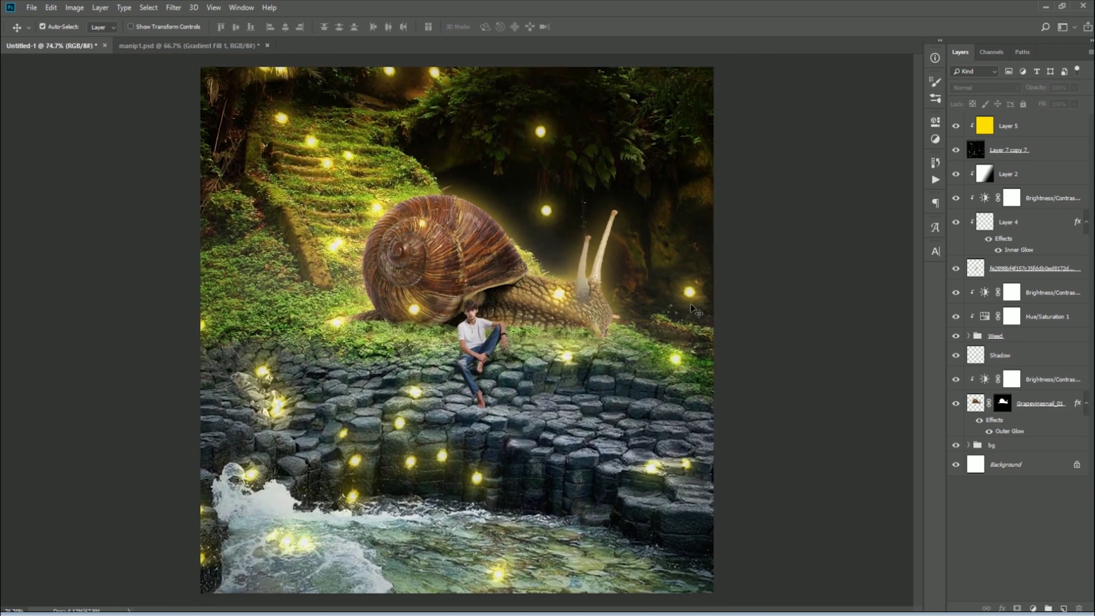
click(1015, 125)
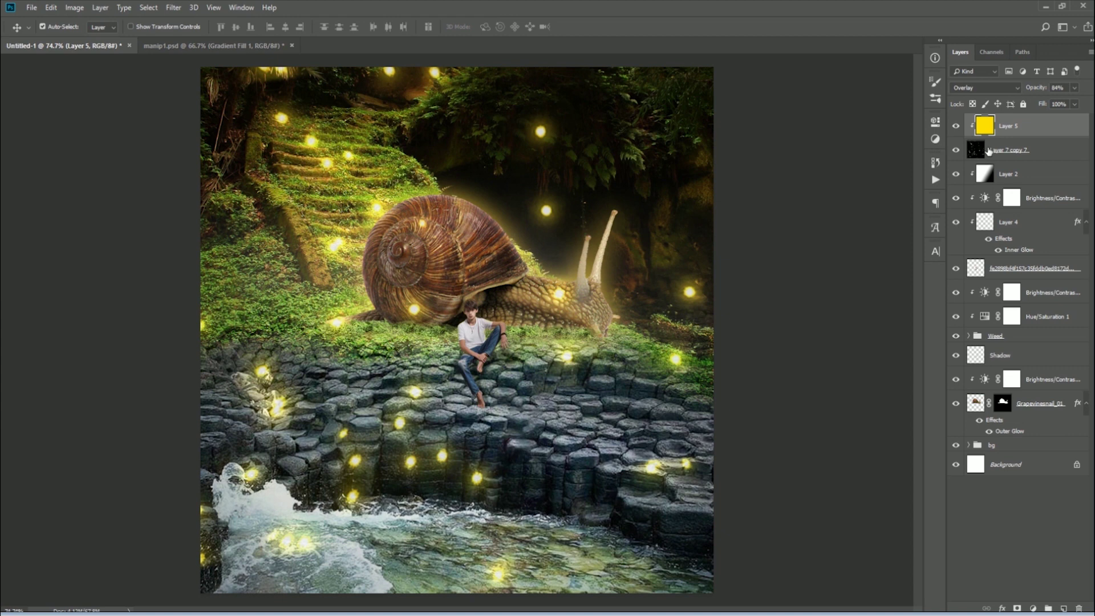
click(988, 150)
key(ctrl+t)
drag(681, 361, 690, 361)
drag(691, 353, 690, 363)
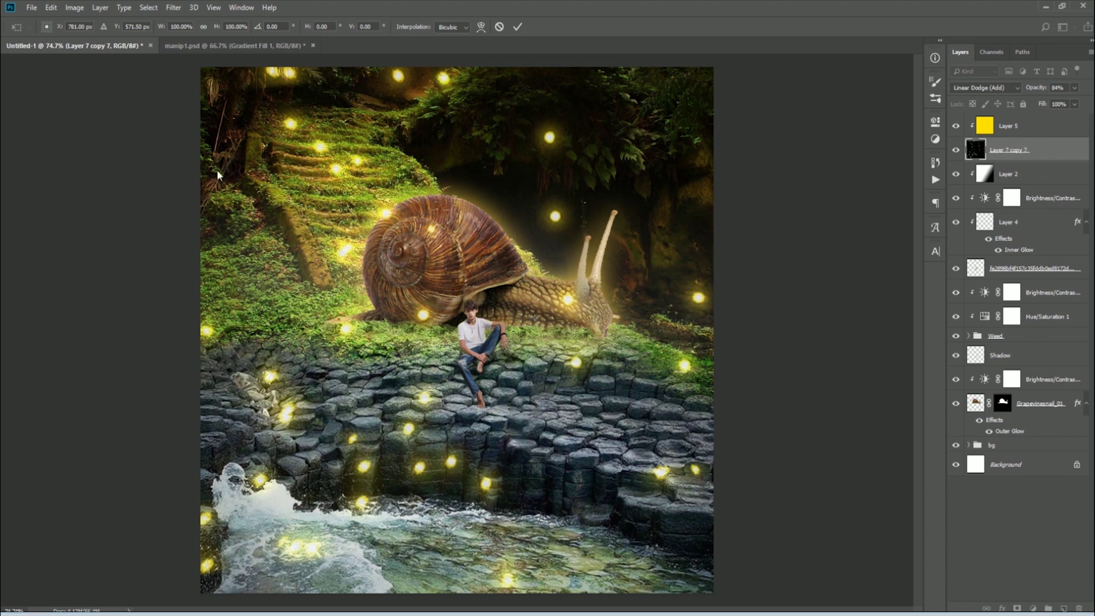
key(Return)
click(1029, 124)
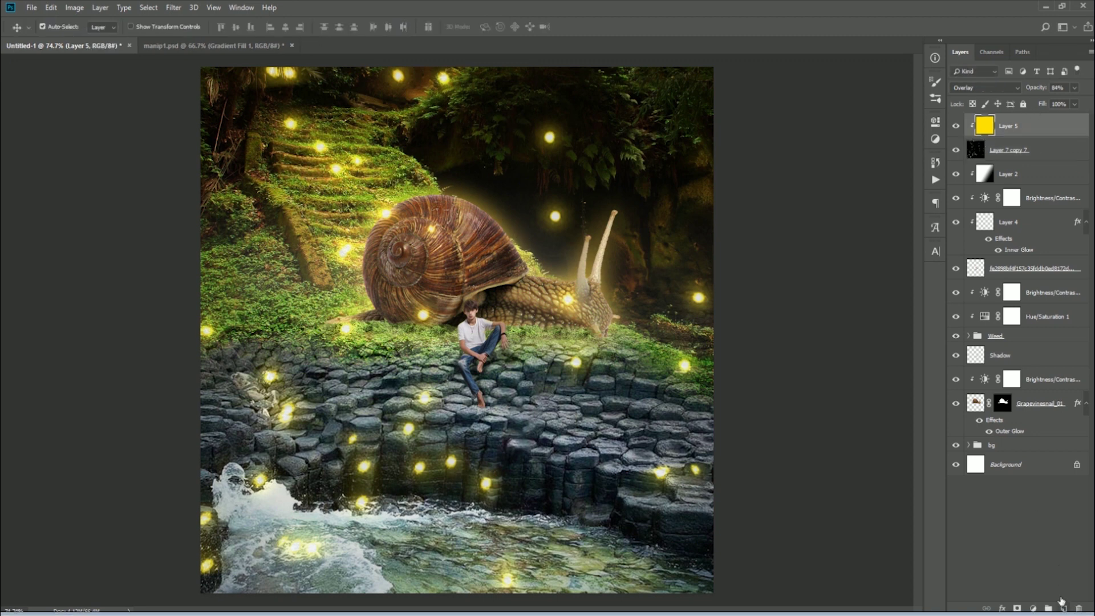
- Add a Color Lookup adjustment, choose a preset, and lower its opacity to 50%
click(1032, 608)
click(1042, 531)
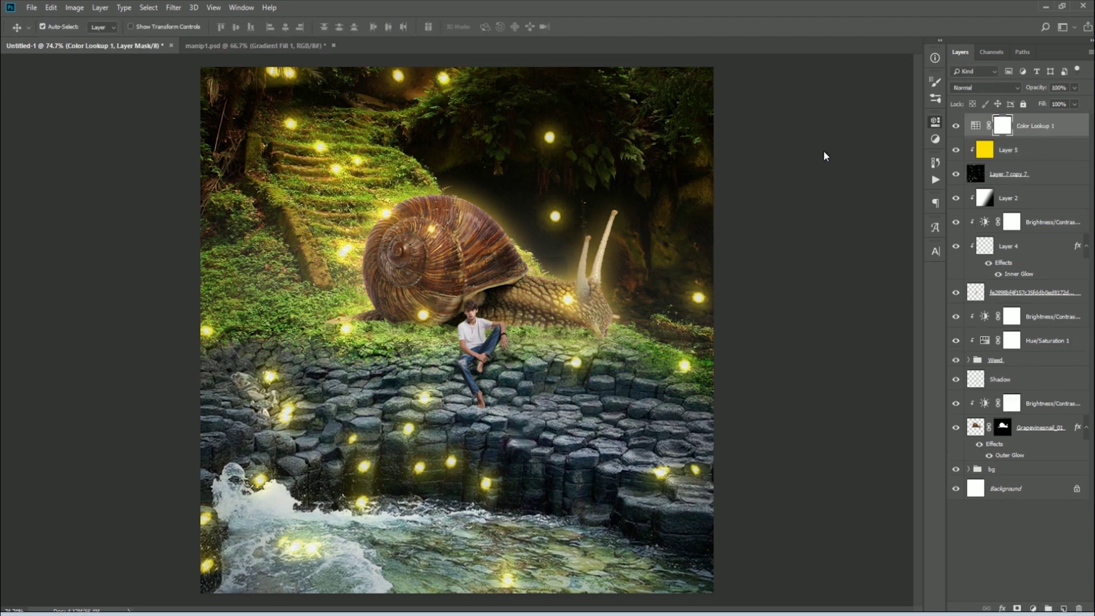
key(Down)
key(Down)
key(Down)
key(Down)
key(Down)
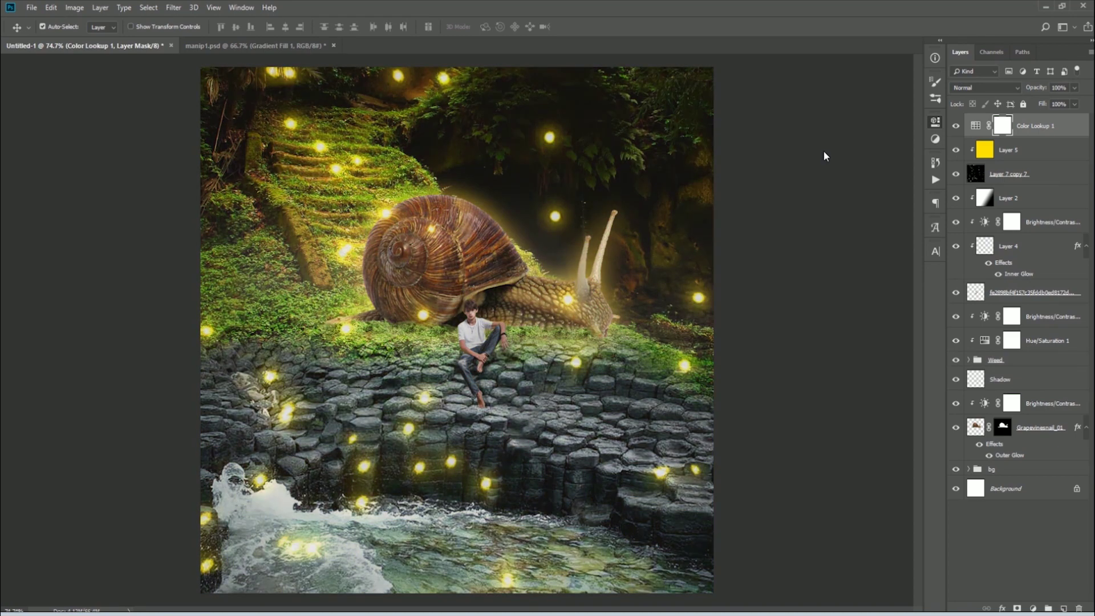
key(5)
- Add a second Color Lookup adjustment at 40% opacity and zoom out to view the scene
click(1032, 607)
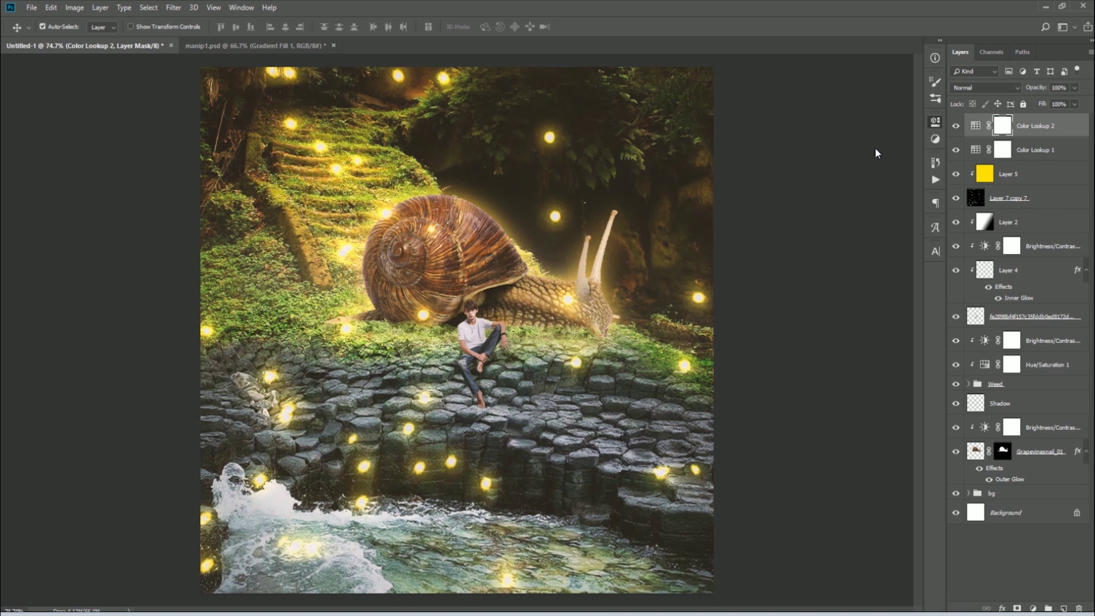
click(1042, 86)
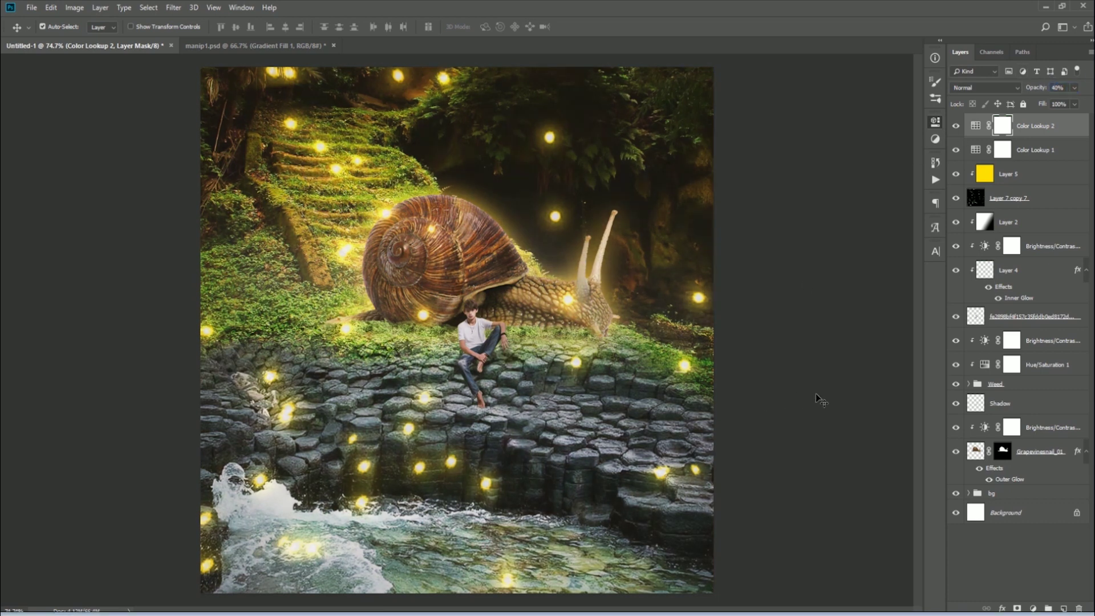
click(856, 216)
click(993, 125)
key(i)
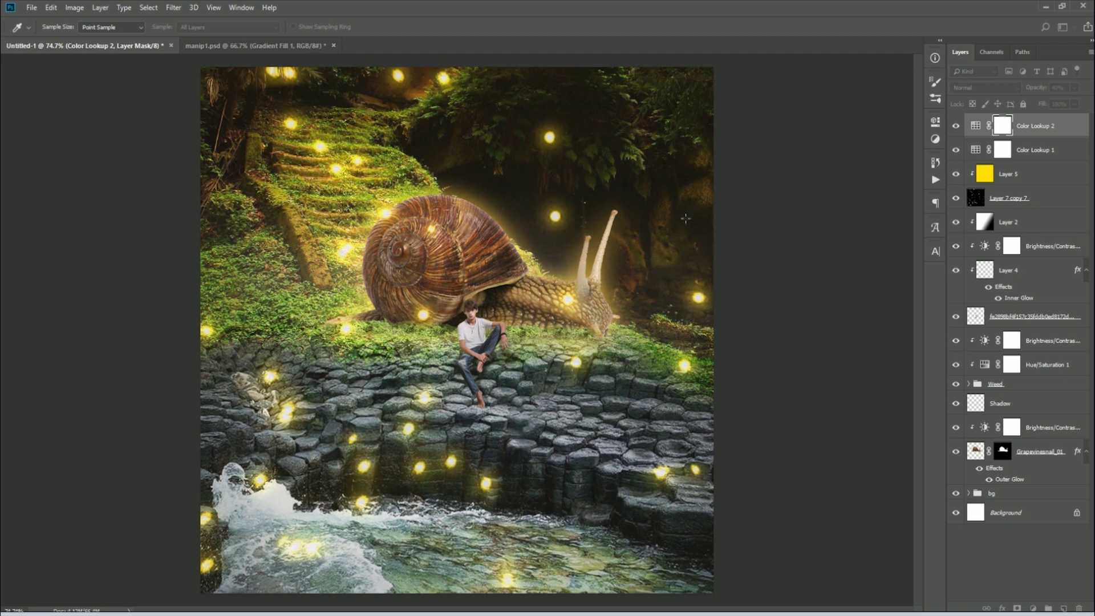
key(v)
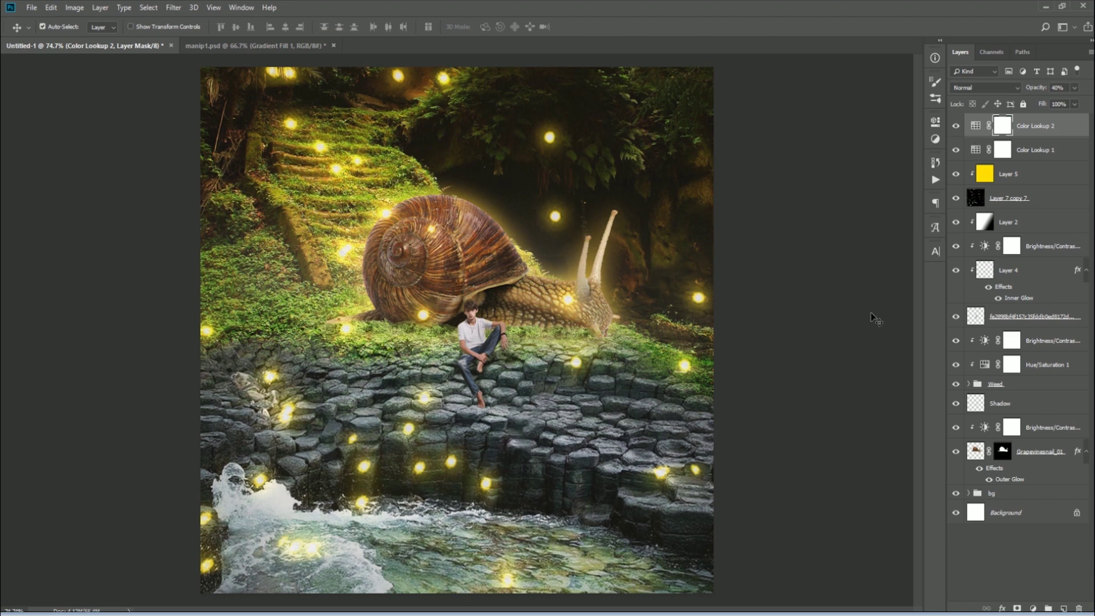
key(ctrl+minus)
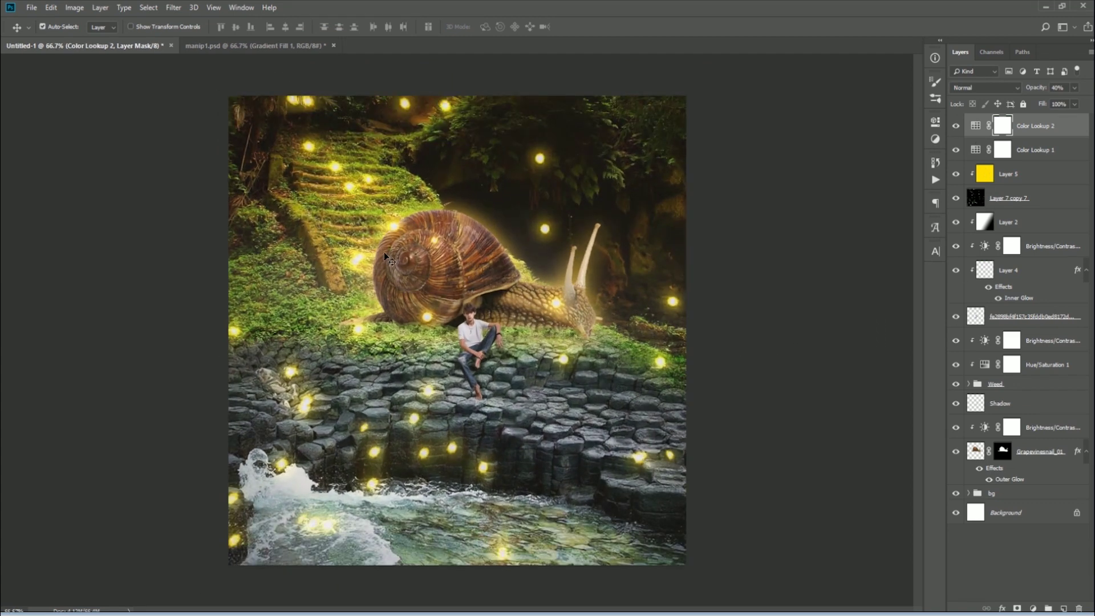
- Rotate the fireflies layer around the scene with Free Transform
click(1044, 176)
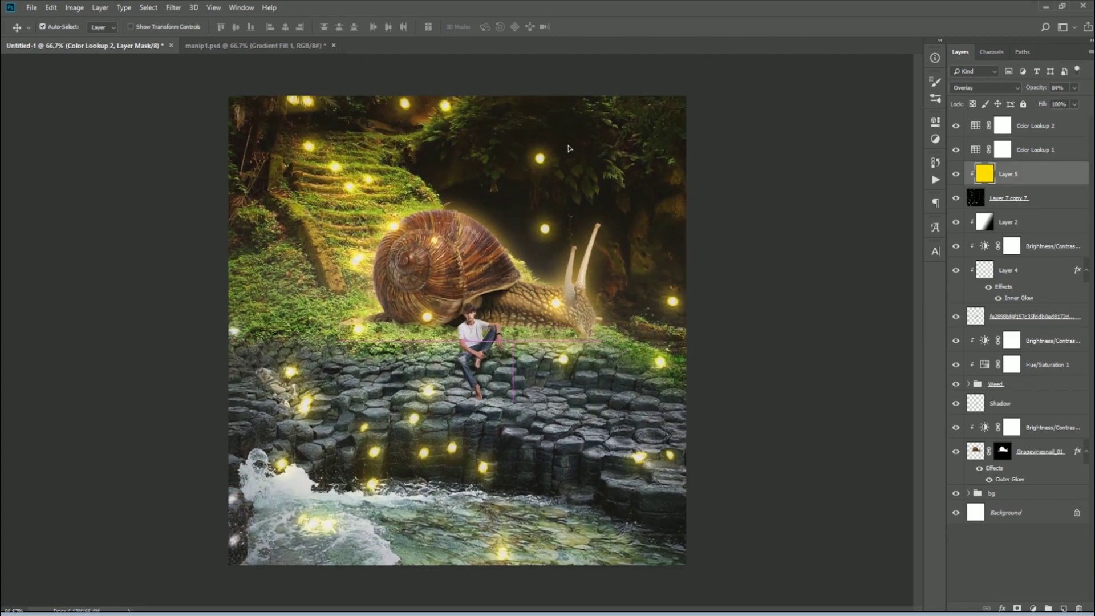
click(1043, 199)
key(ctrl+t)
mouse_move(57, 424)
mouse_down()
mouse_move(567, 245)
mouse_move(543, 244)
mouse_move(505, 333)
mouse_move(451, 306)
mouse_move(454, 296)
mouse_up()
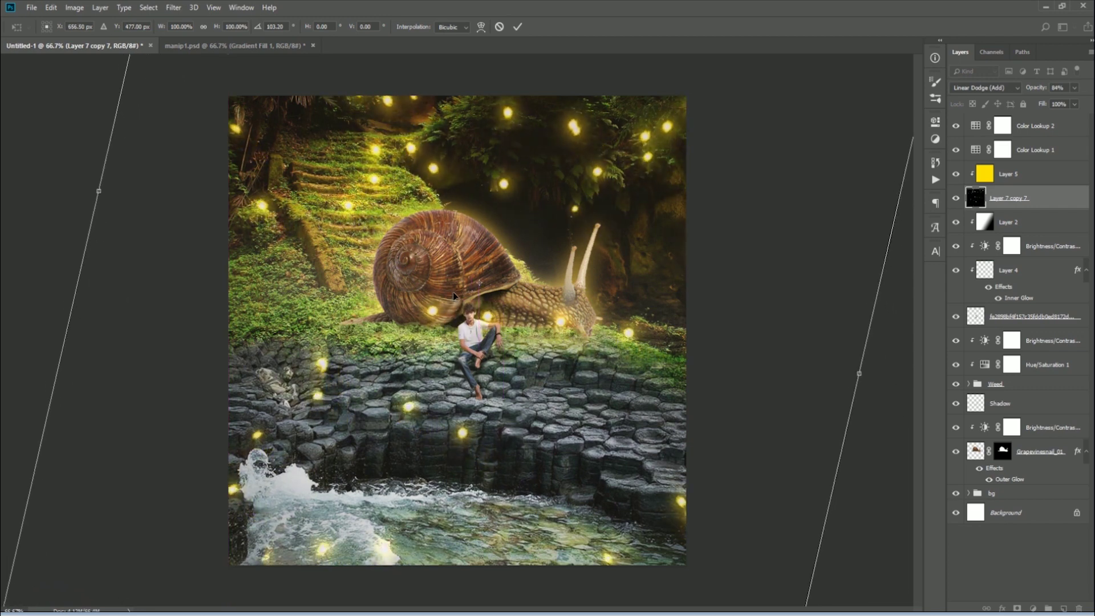
key(Return)
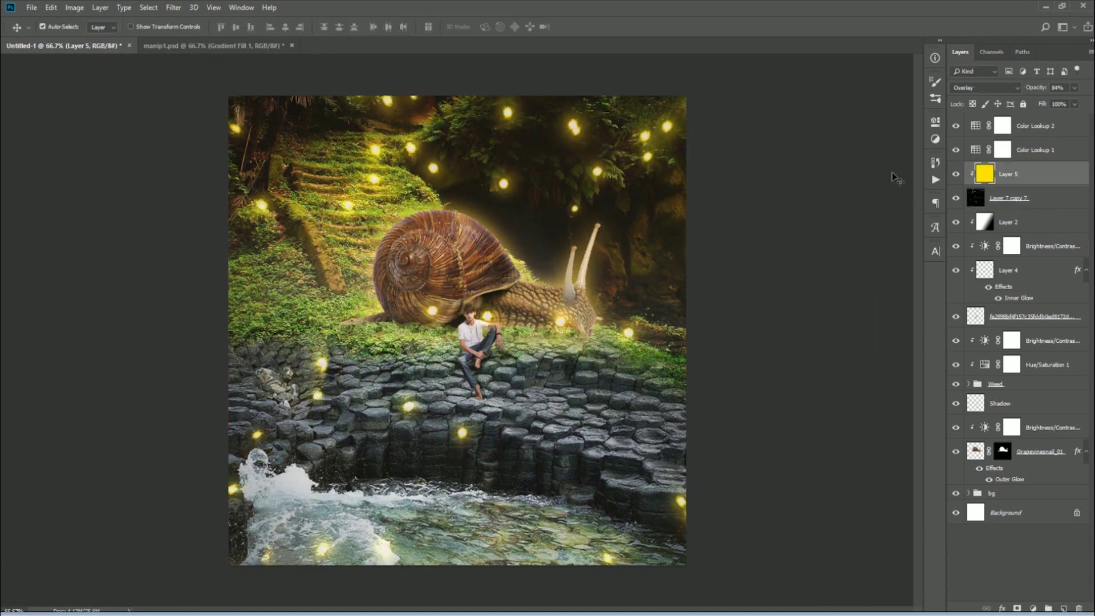
- Scale the sparkle layer to about 83%, rotate it 3.5°, and add a white layer mask
key(ctrl+t)
drag(634, 234, 568, 228)
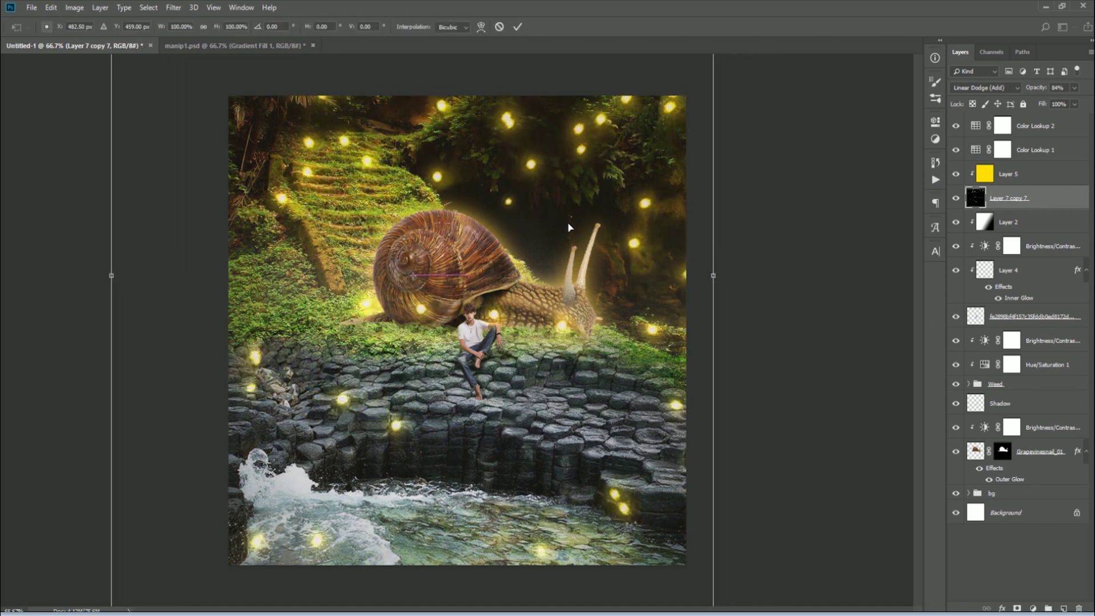
key(ctrl+minus)
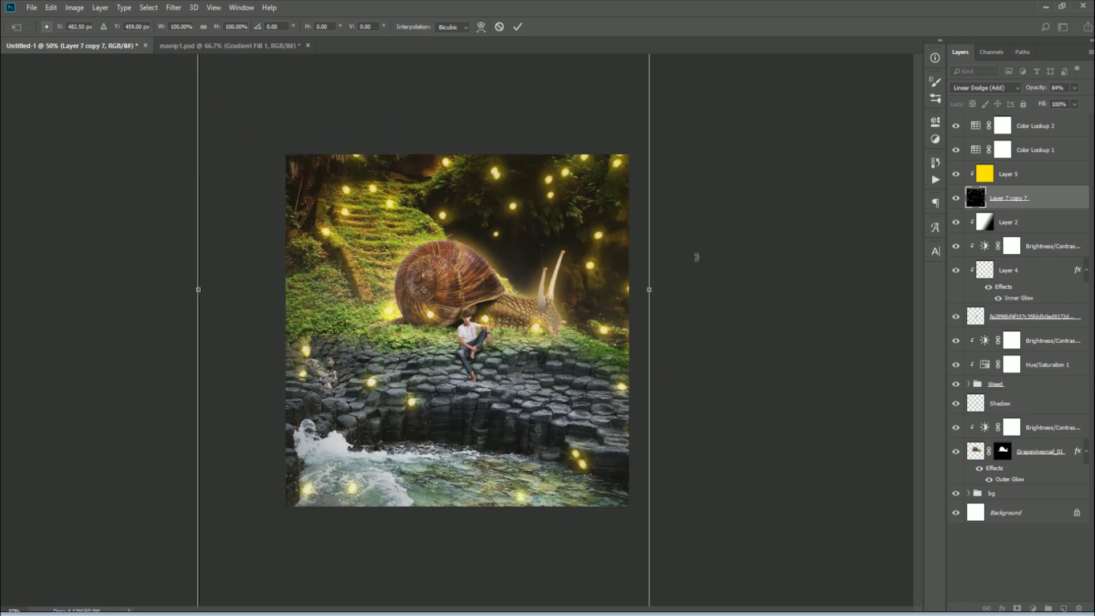
key(ctrl+minus)
drag(580, 79, 559, 118)
drag(499, 155, 516, 153)
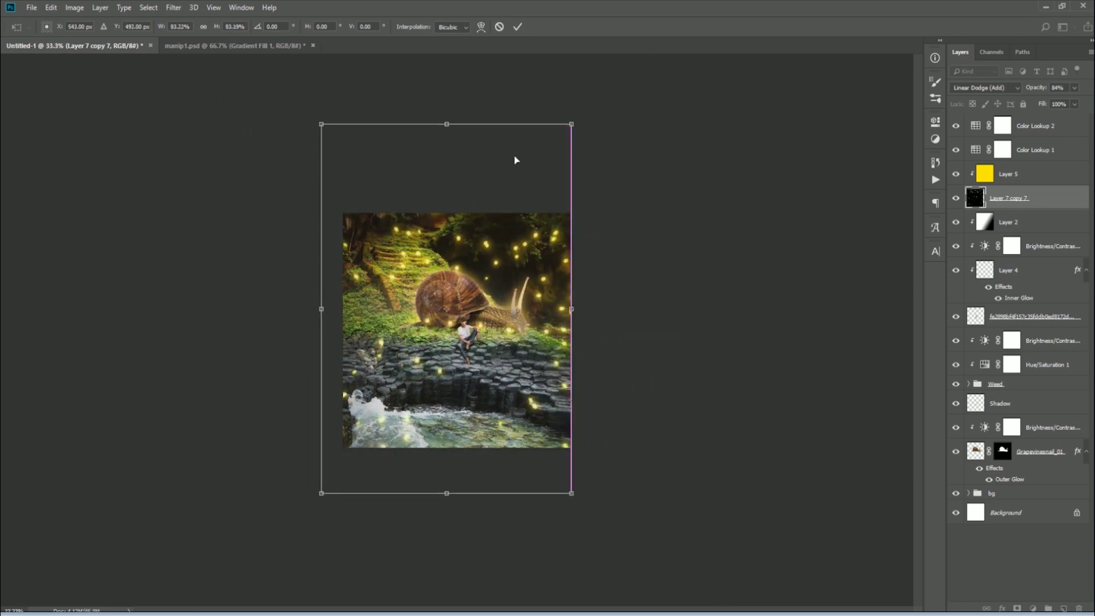
drag(591, 100, 601, 108)
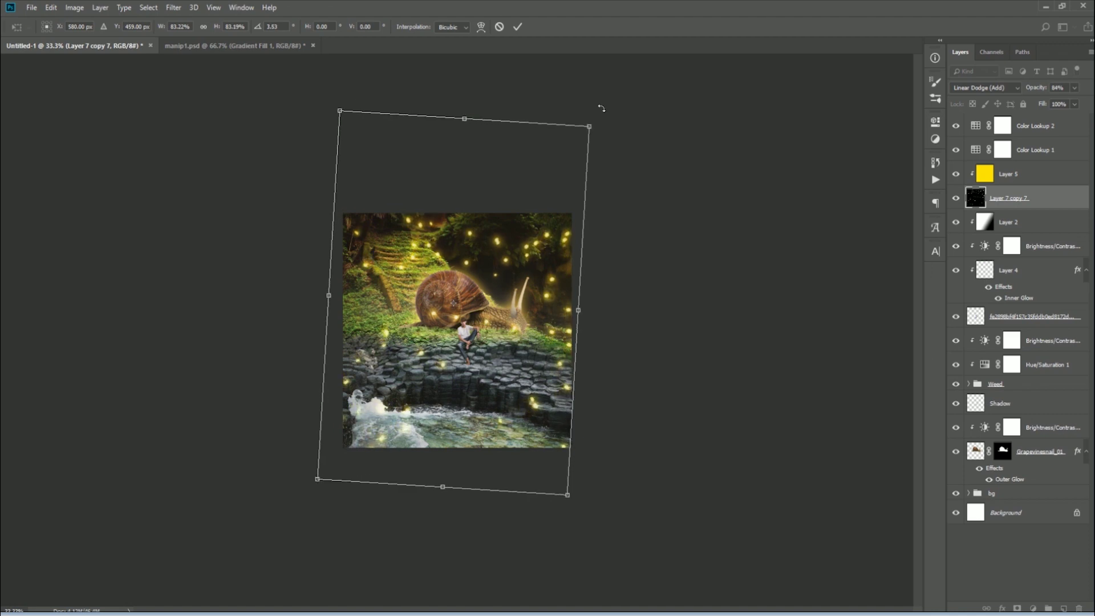
key(Return)
key(ctrl+0)
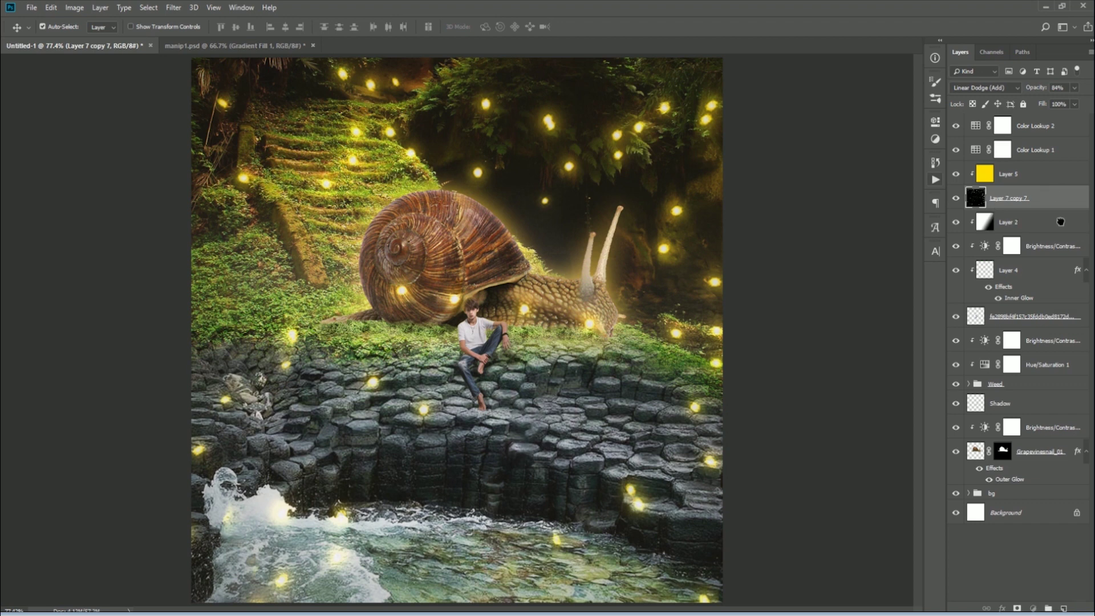
click(1017, 607)
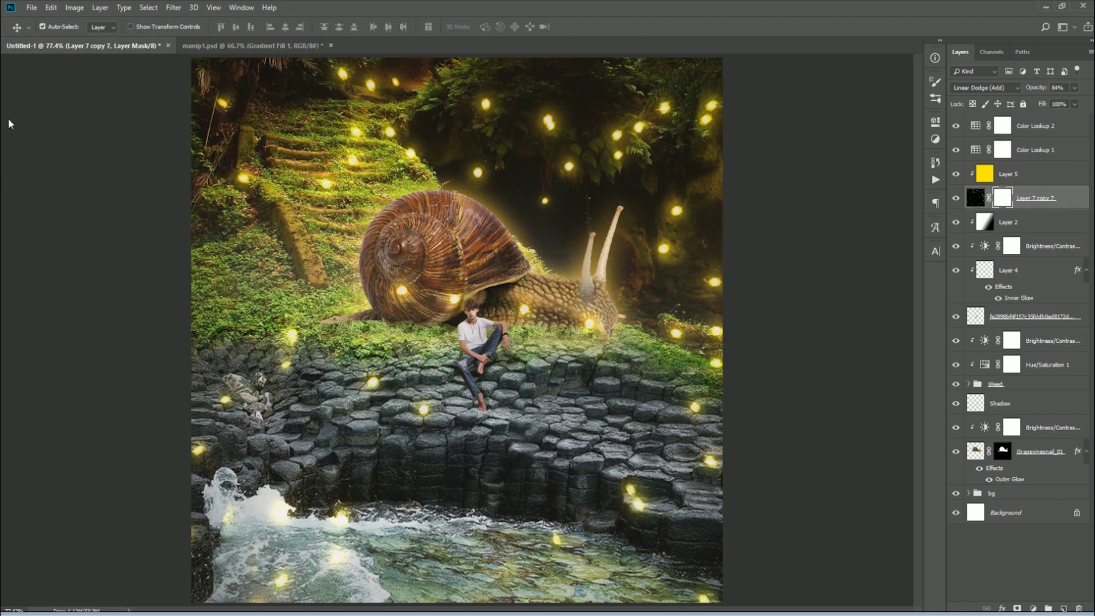
- Paint black at 100% on the sparkle mask over glows on the rocks, snail body and foliage
key(b)
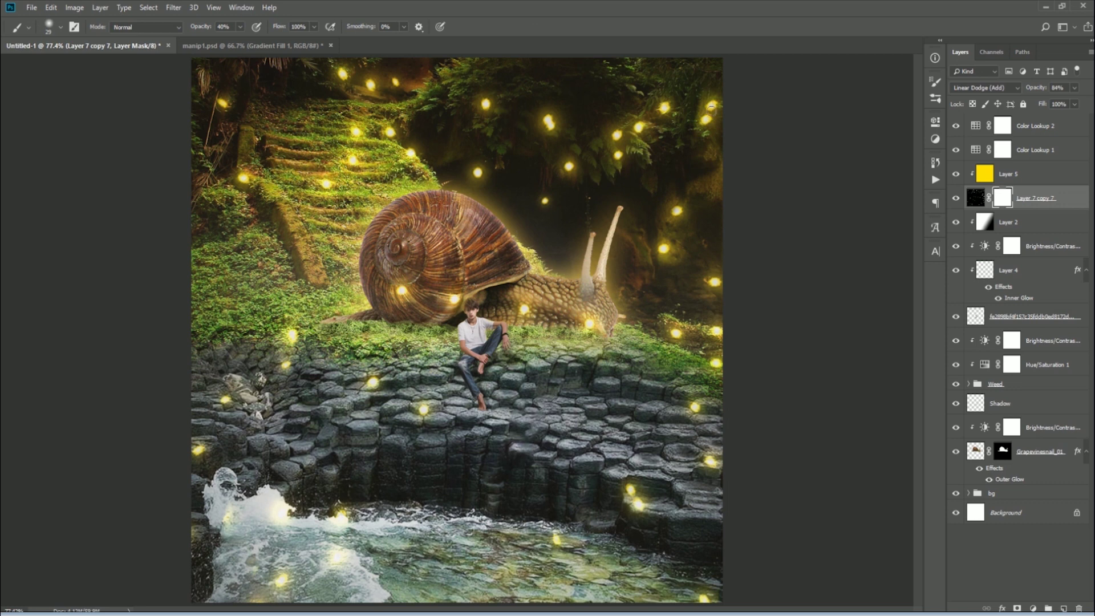
key(0)
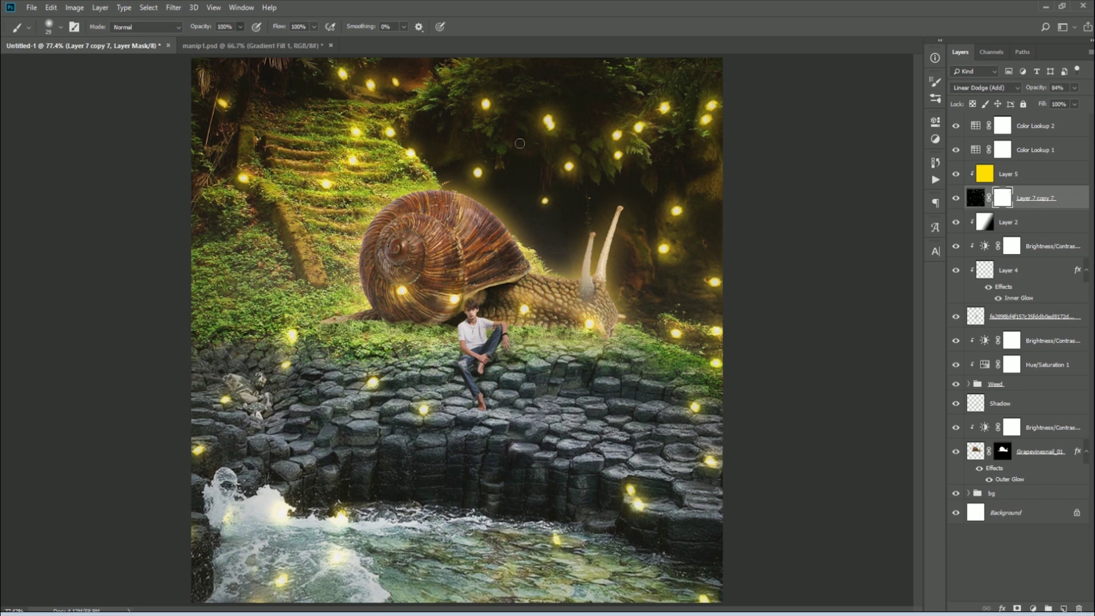
click(638, 504)
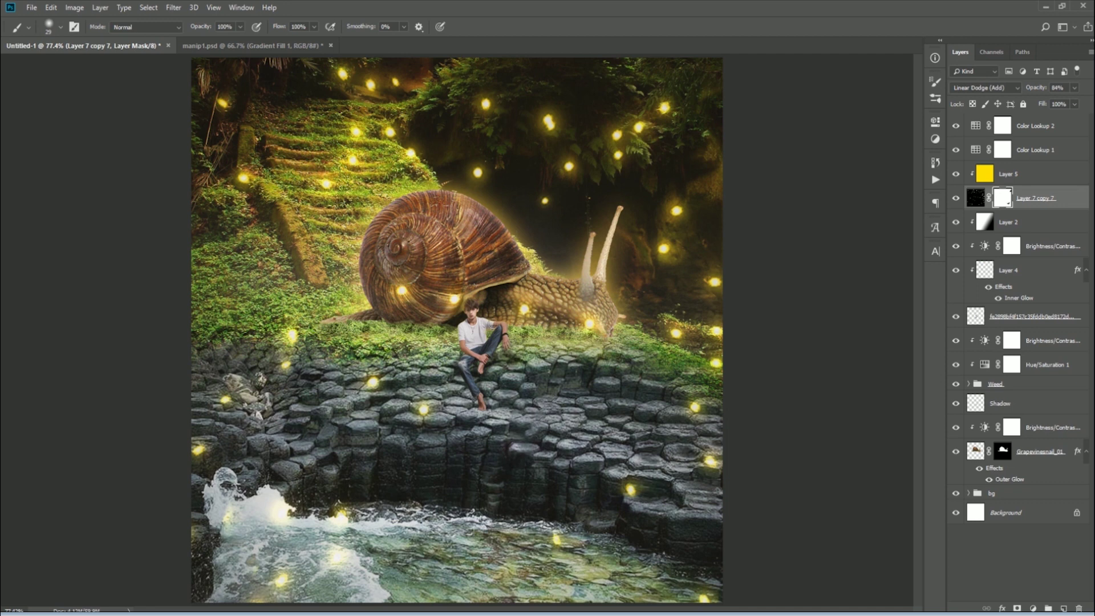
click(523, 308)
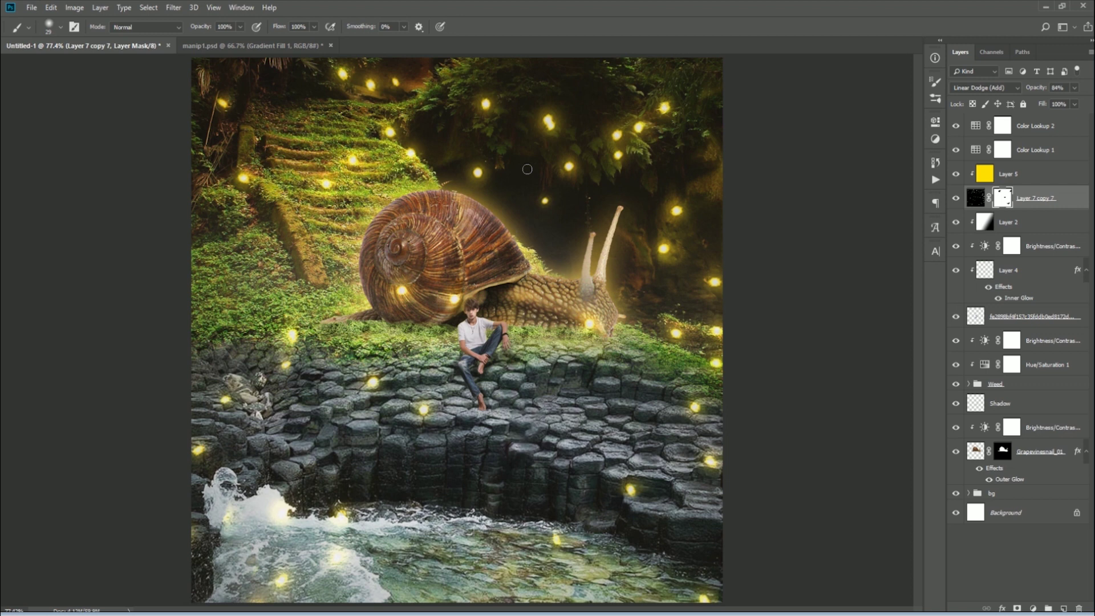
drag(546, 124, 551, 121)
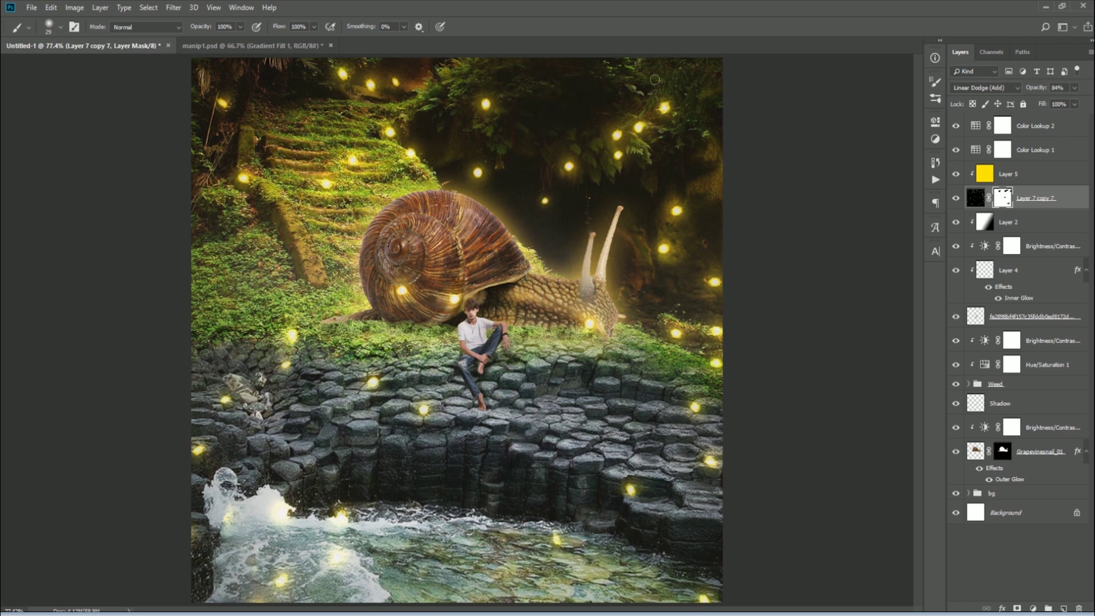
drag(637, 131, 635, 100)
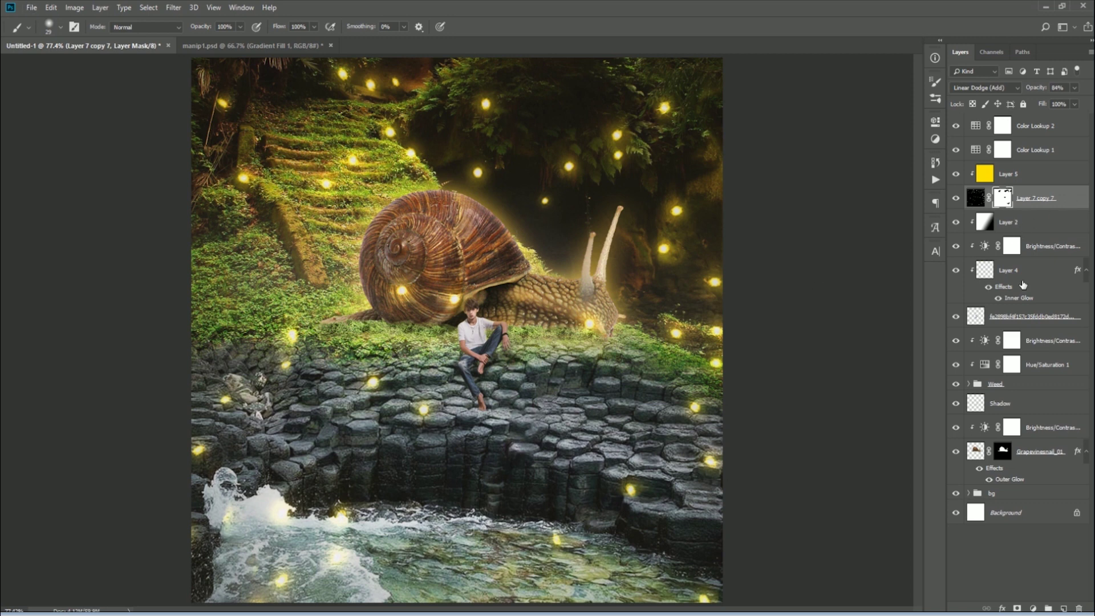
click(1008, 405)
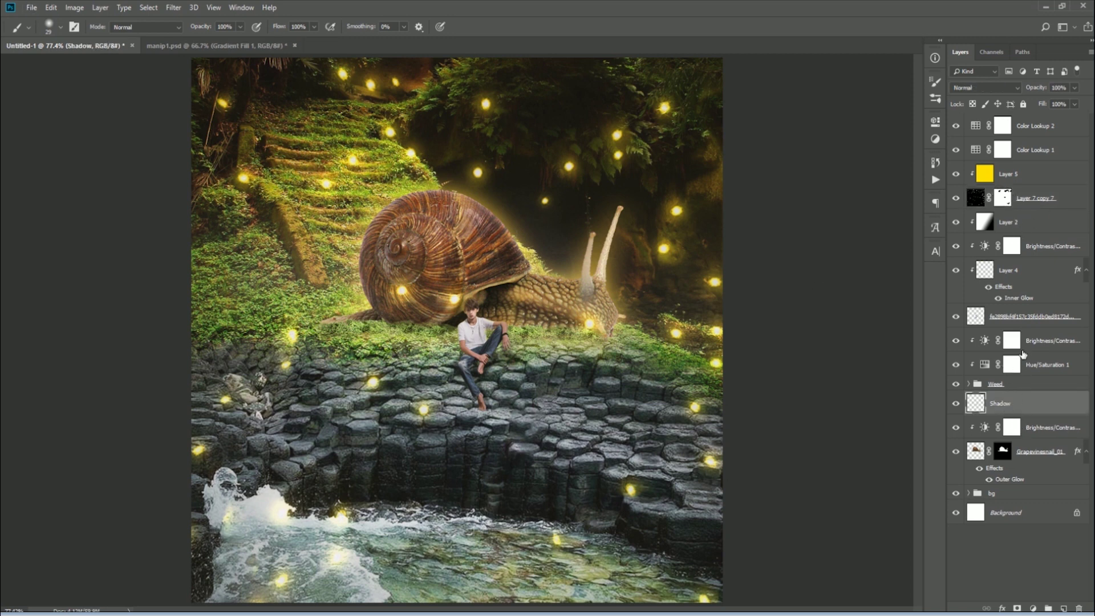
- Make Layer 4 visible again and raise its opacity to 65%
click(1008, 318)
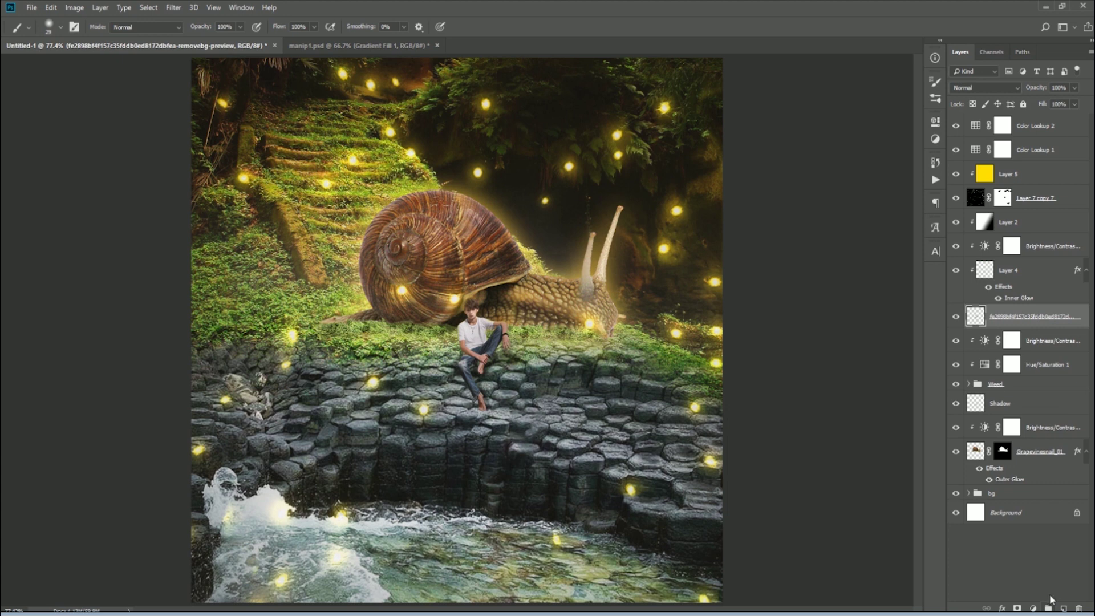
click(951, 273)
click(1004, 270)
drag(1067, 101, 1069, 102)
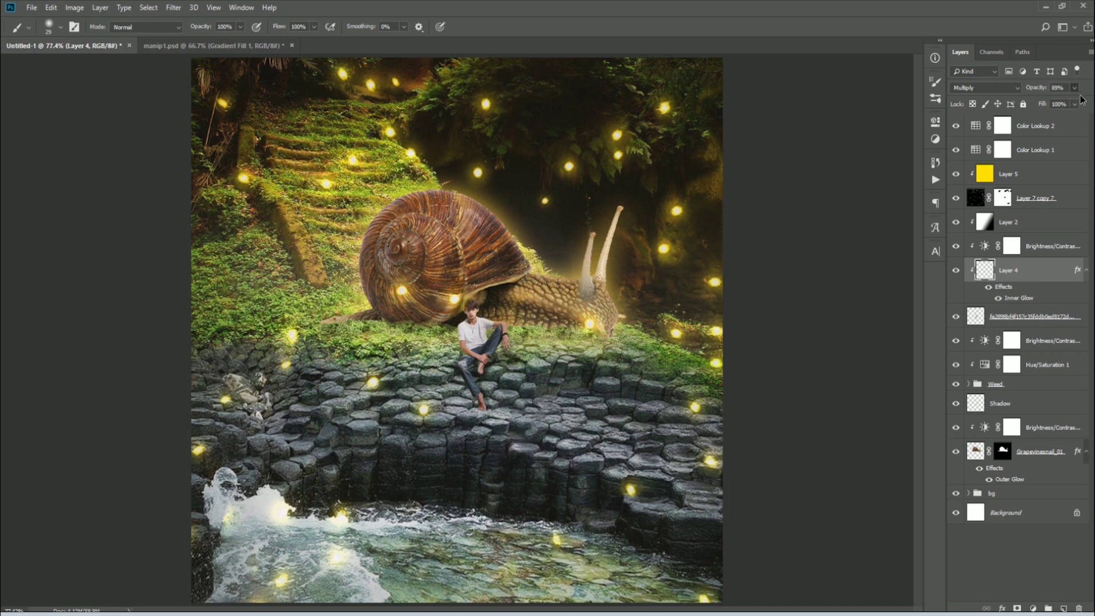
click(1046, 172)
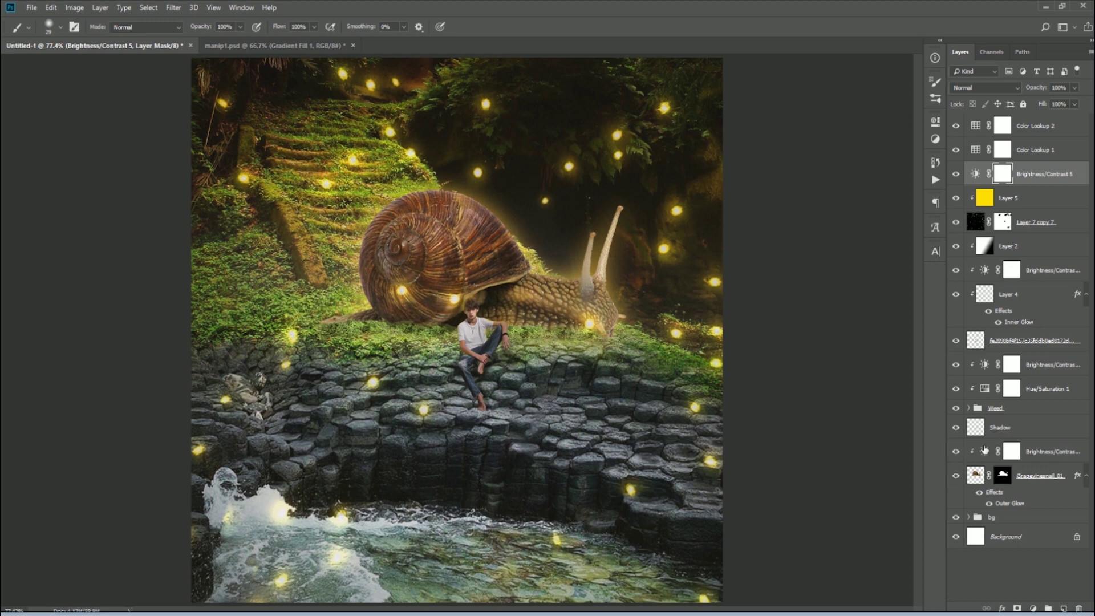
- Expand the bg group and open the Gradient Fill 1 settings
click(968, 516)
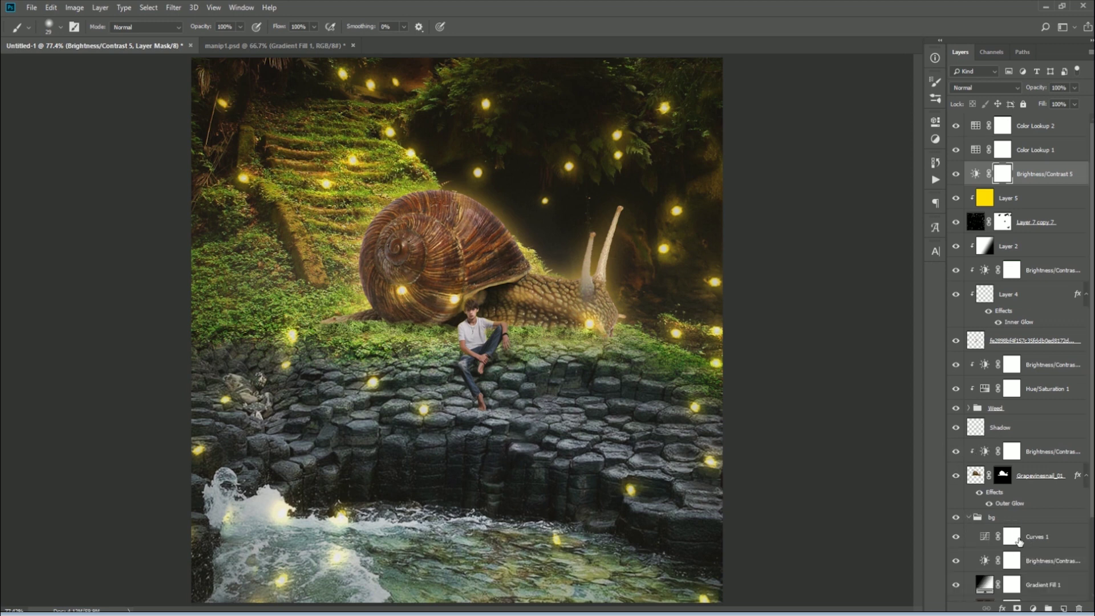
click(984, 561)
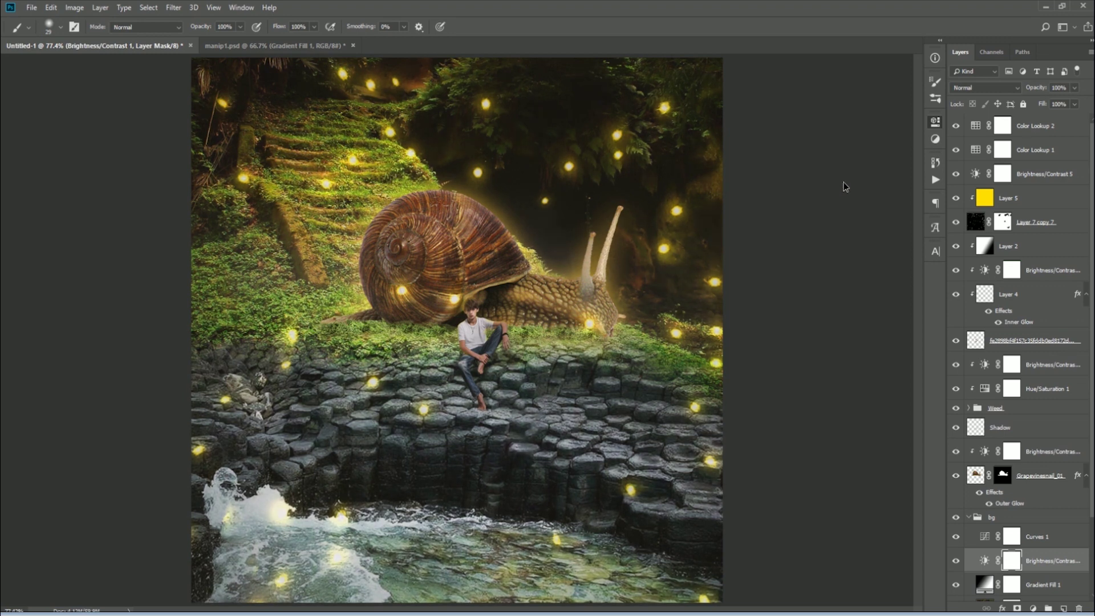
click(985, 540)
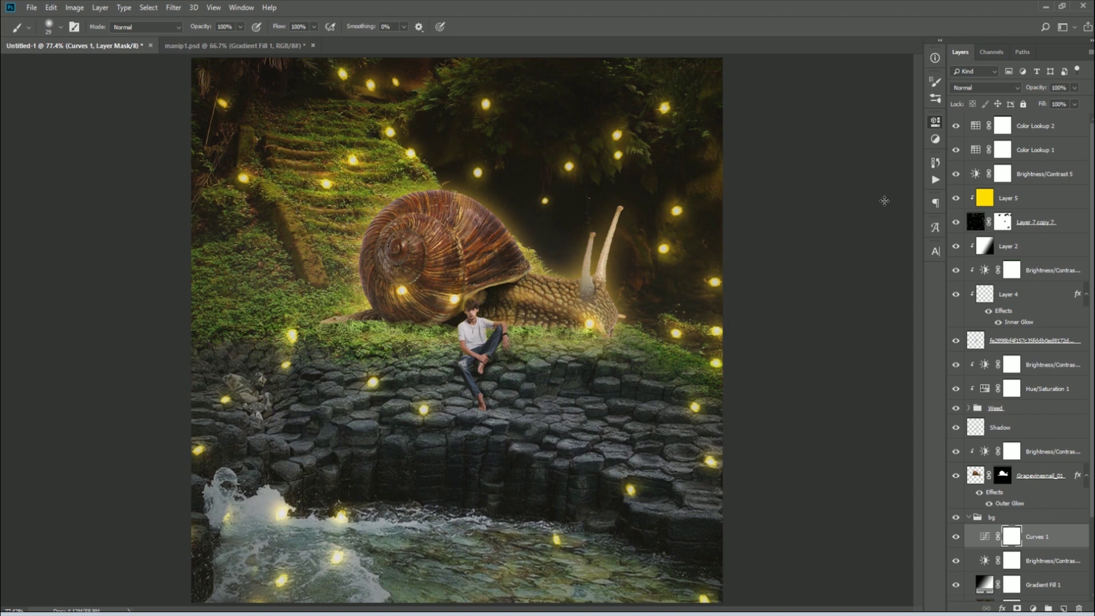
double_click(984, 585)
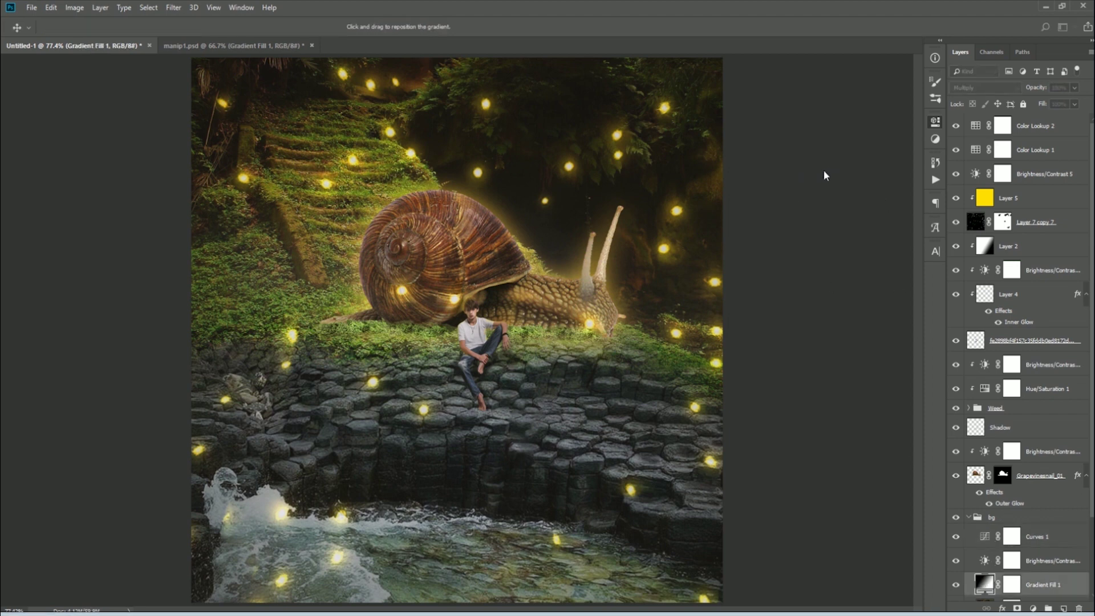
- Close the Gradient Fill settings, switch to the Move tool, and hide panels for a clean preview
key(Return)
scroll(987, 422, down, 3)
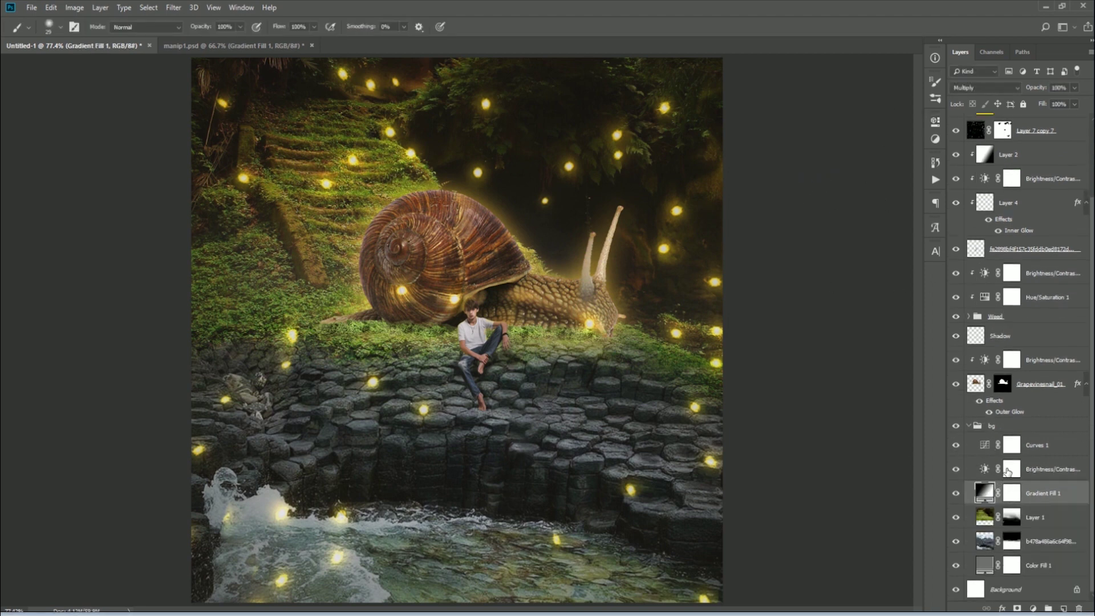
click(8, 75)
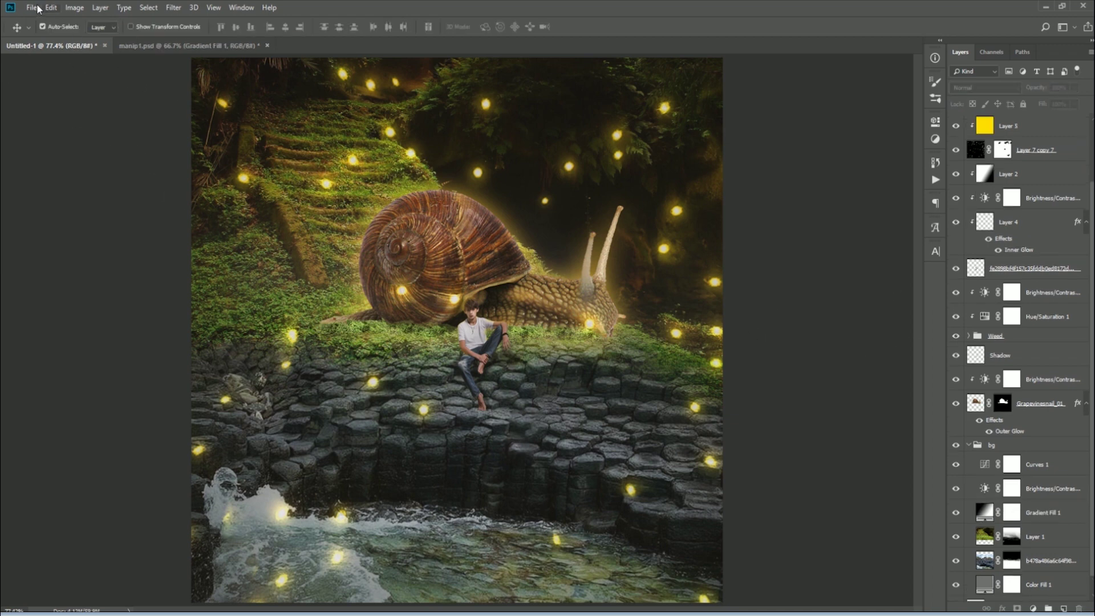
key(Tab)
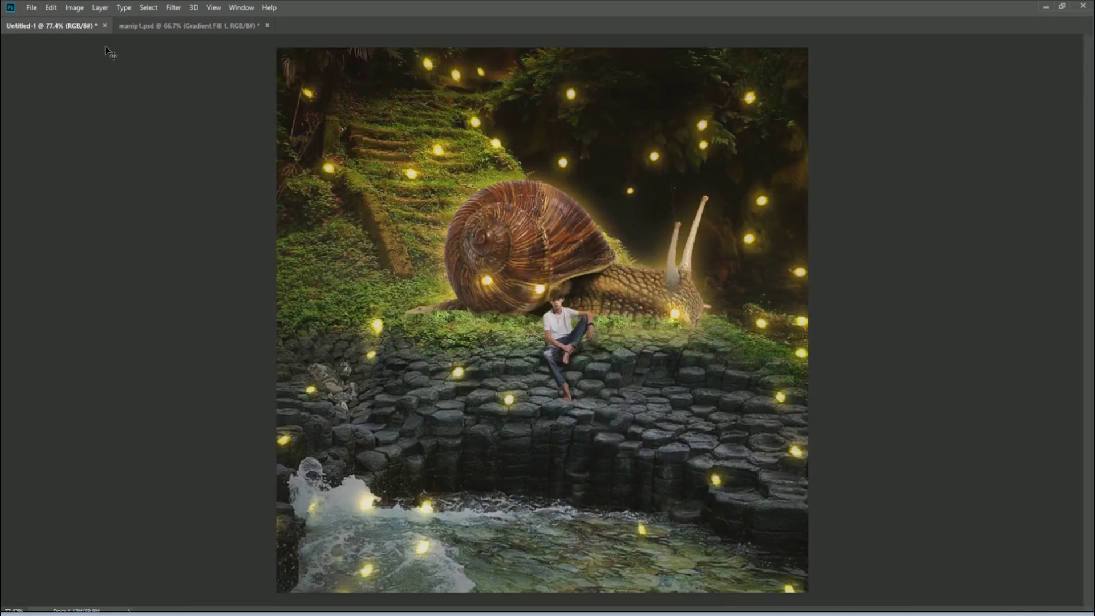
key(Tab)
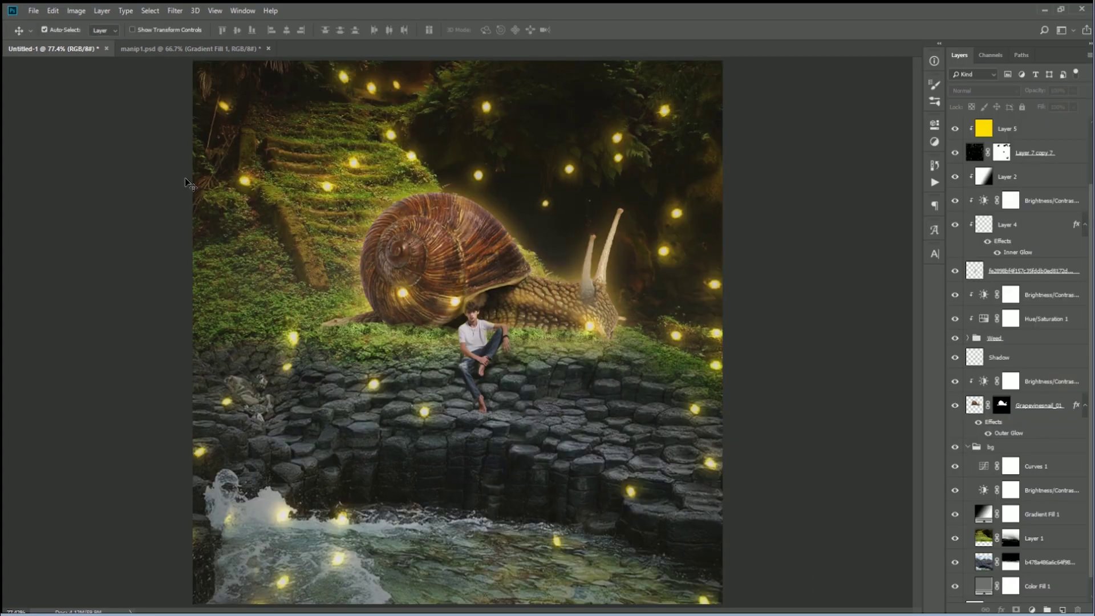
key(Tab)
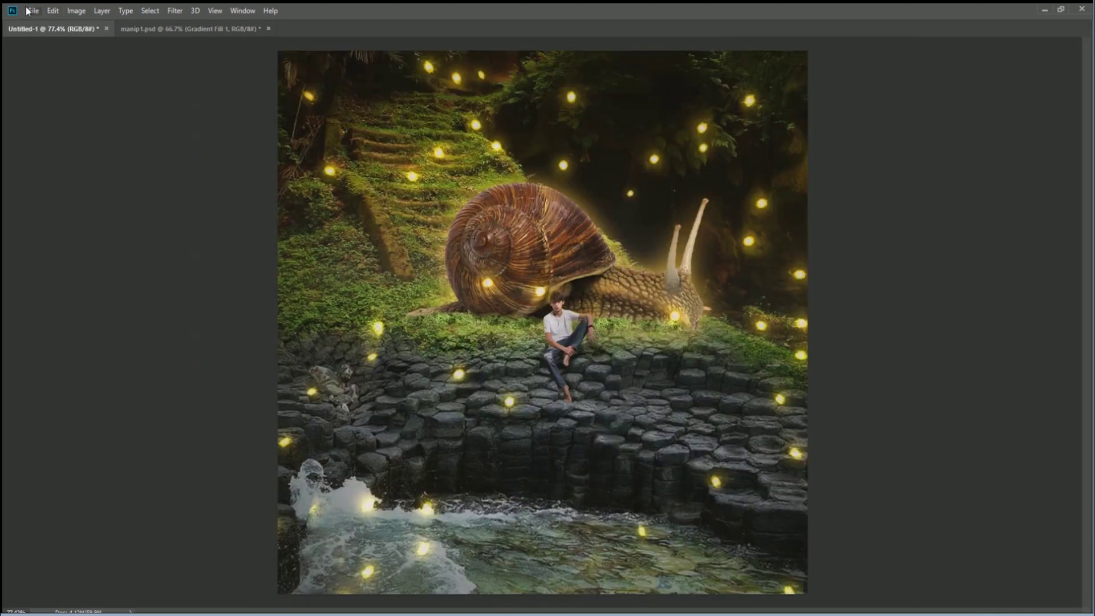